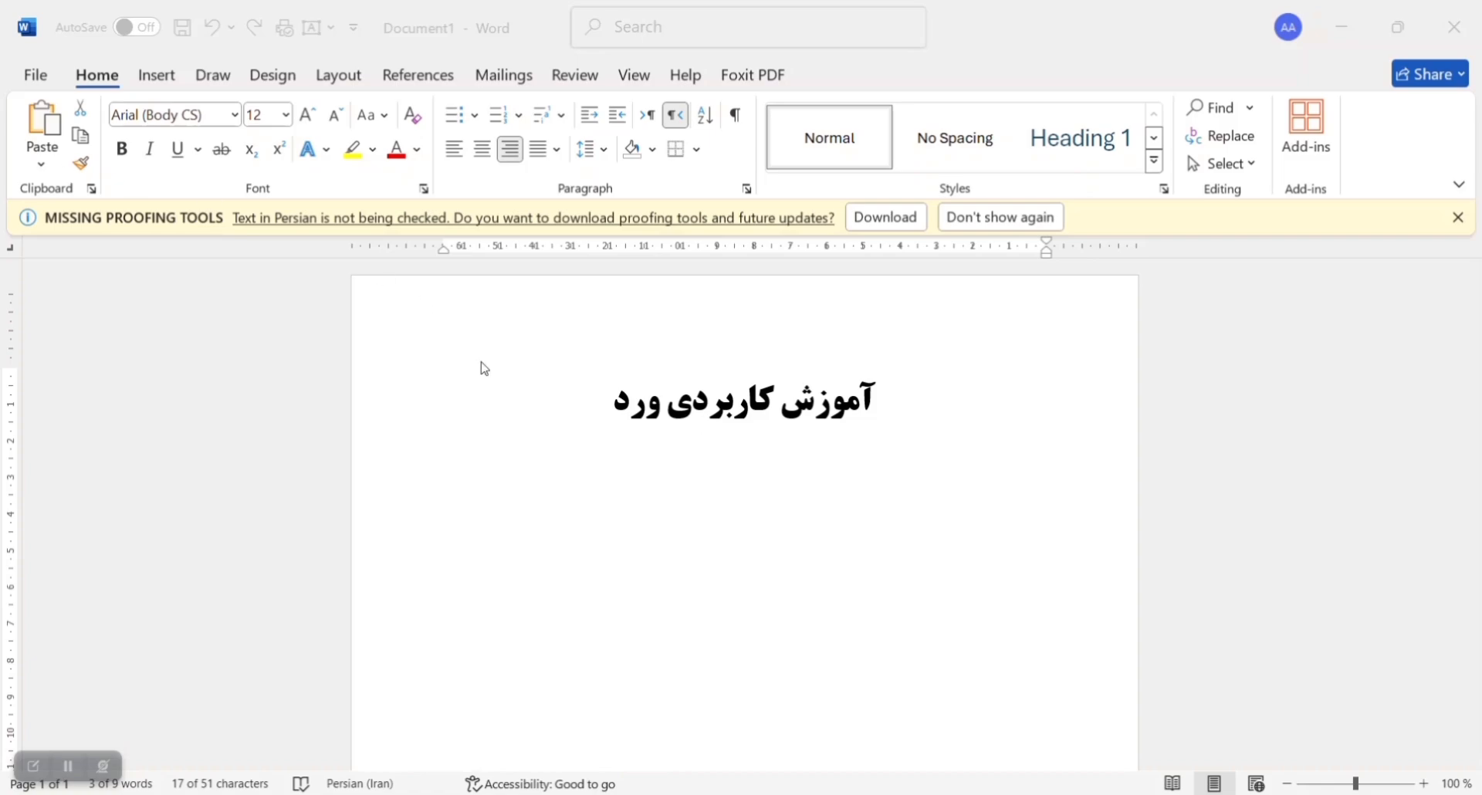
Step: Copy the large centred title and paste it onto a new line below, keeping source formatting
click(619, 399)
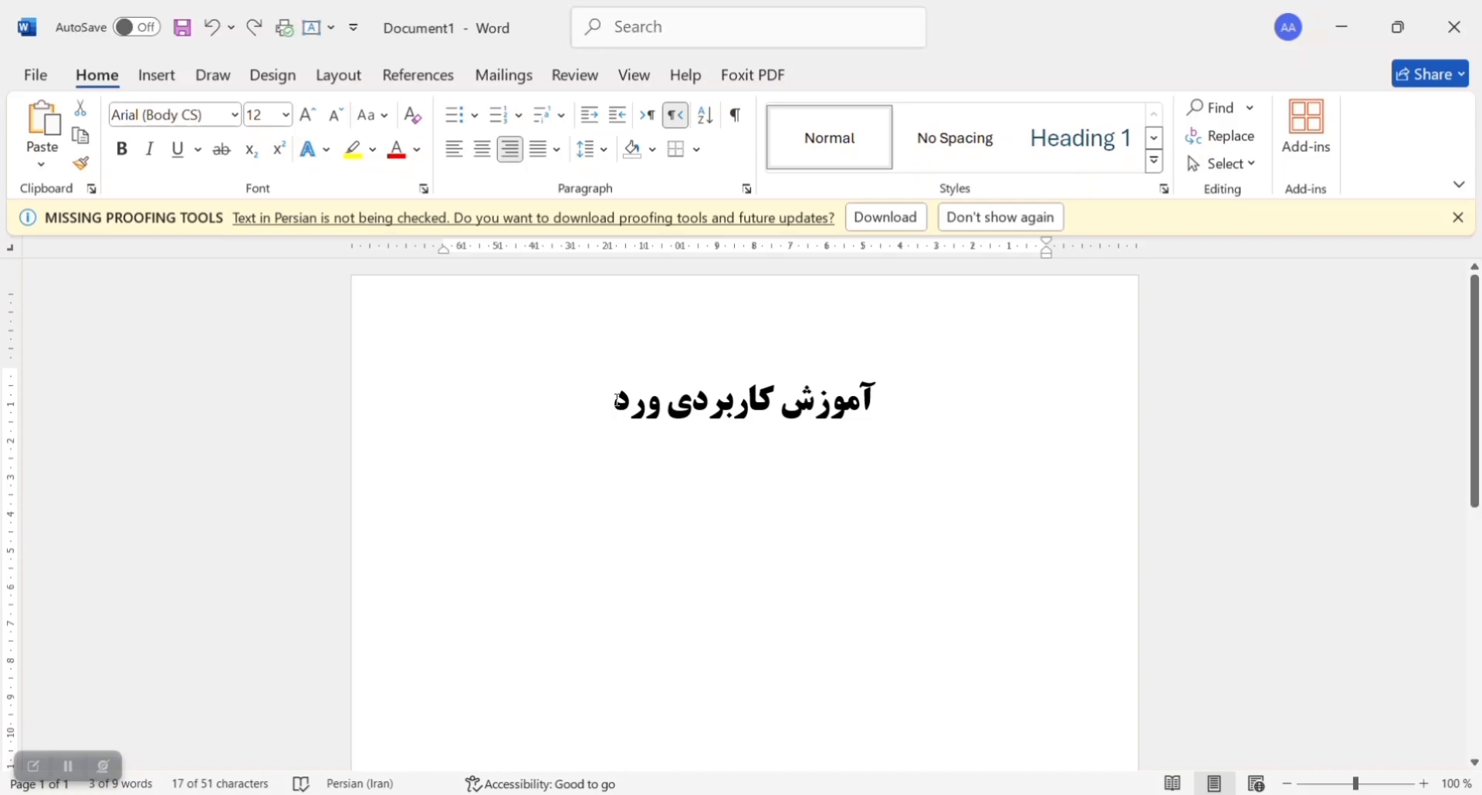
drag(619, 400, 893, 391)
key(ctrl+c)
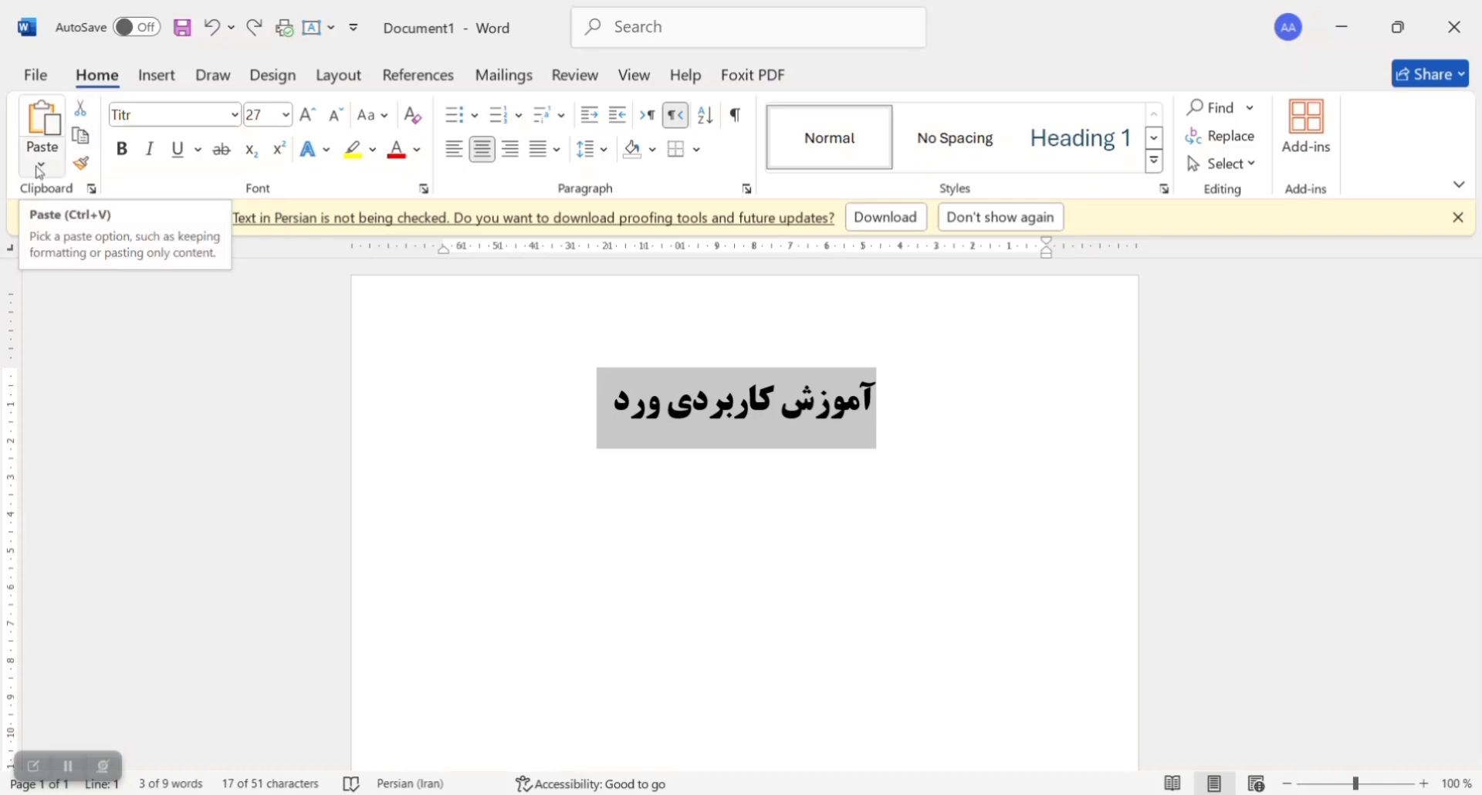
click(605, 405)
key(Return)
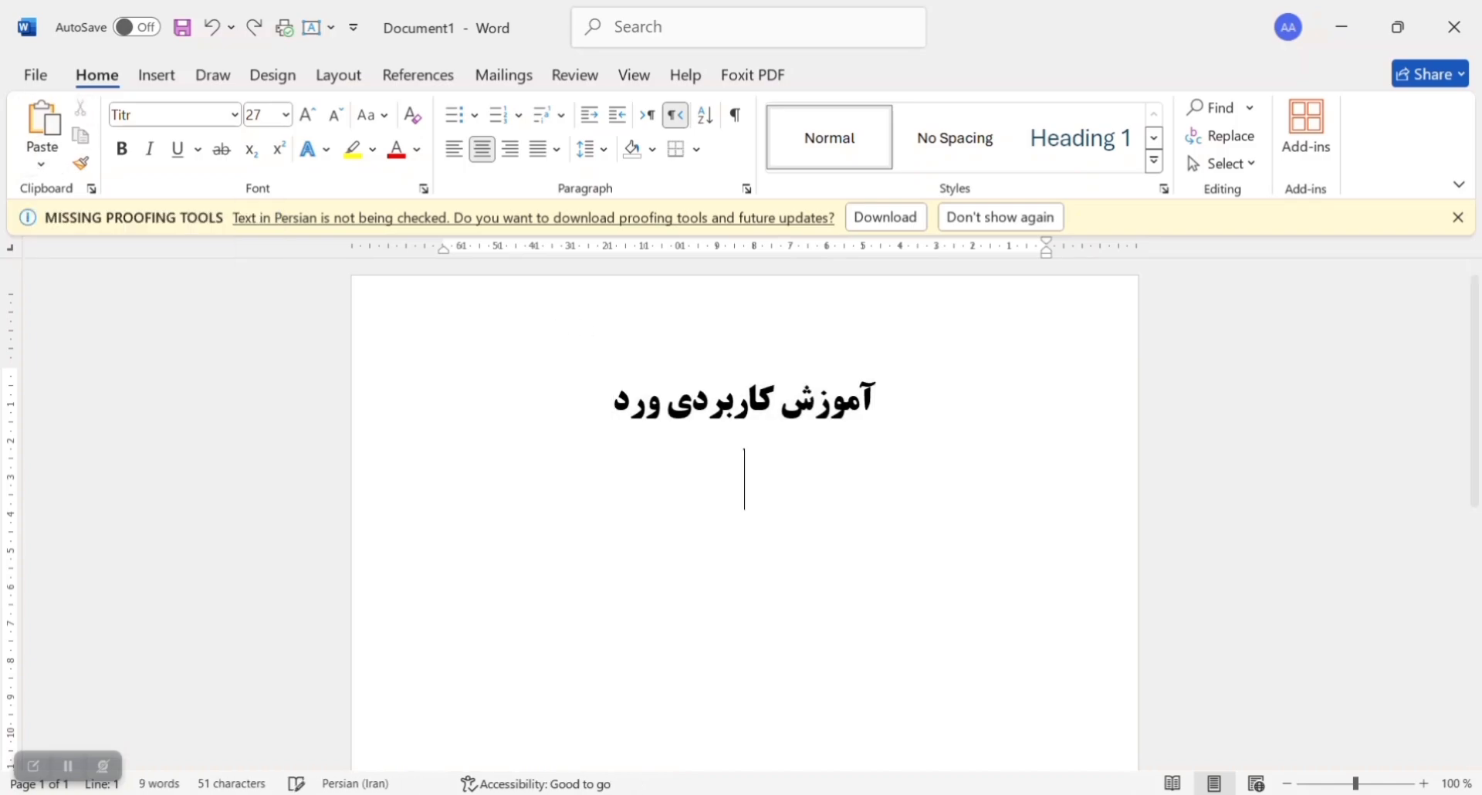
click(48, 153)
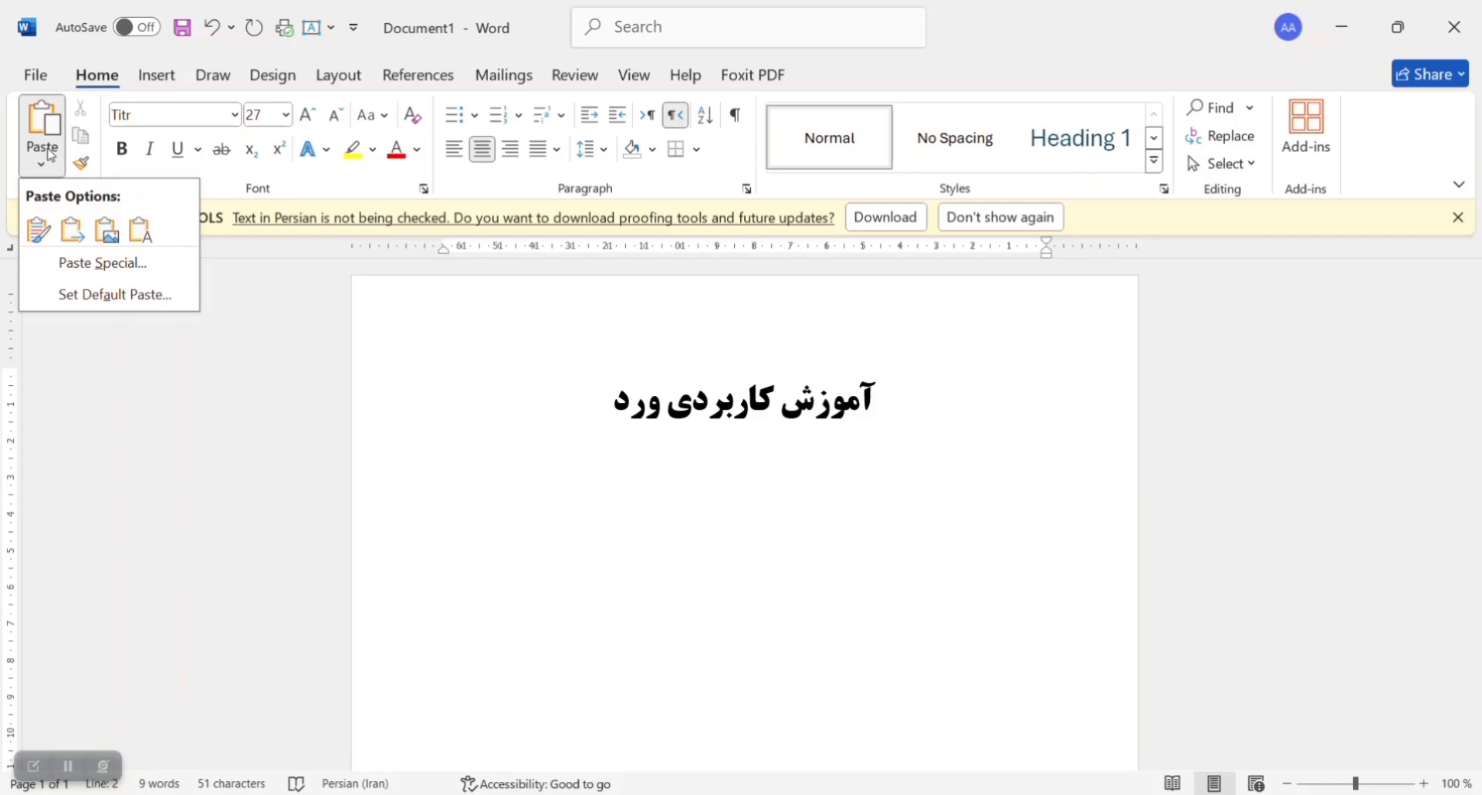
click(33, 231)
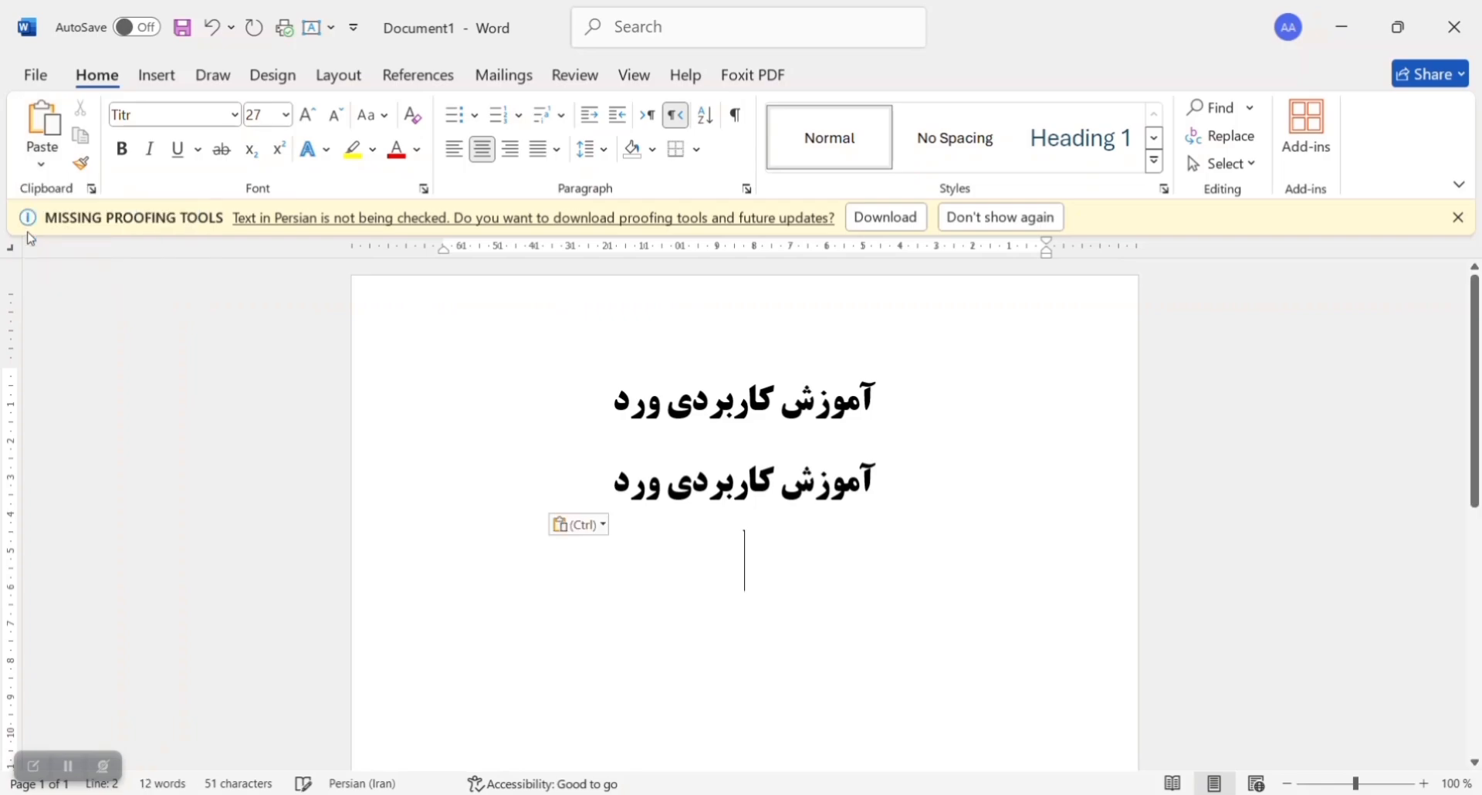
Step: Cut the duplicated title line and paste it back in place, keeping source formatting
drag(610, 479, 887, 480)
key(ctrl+c)
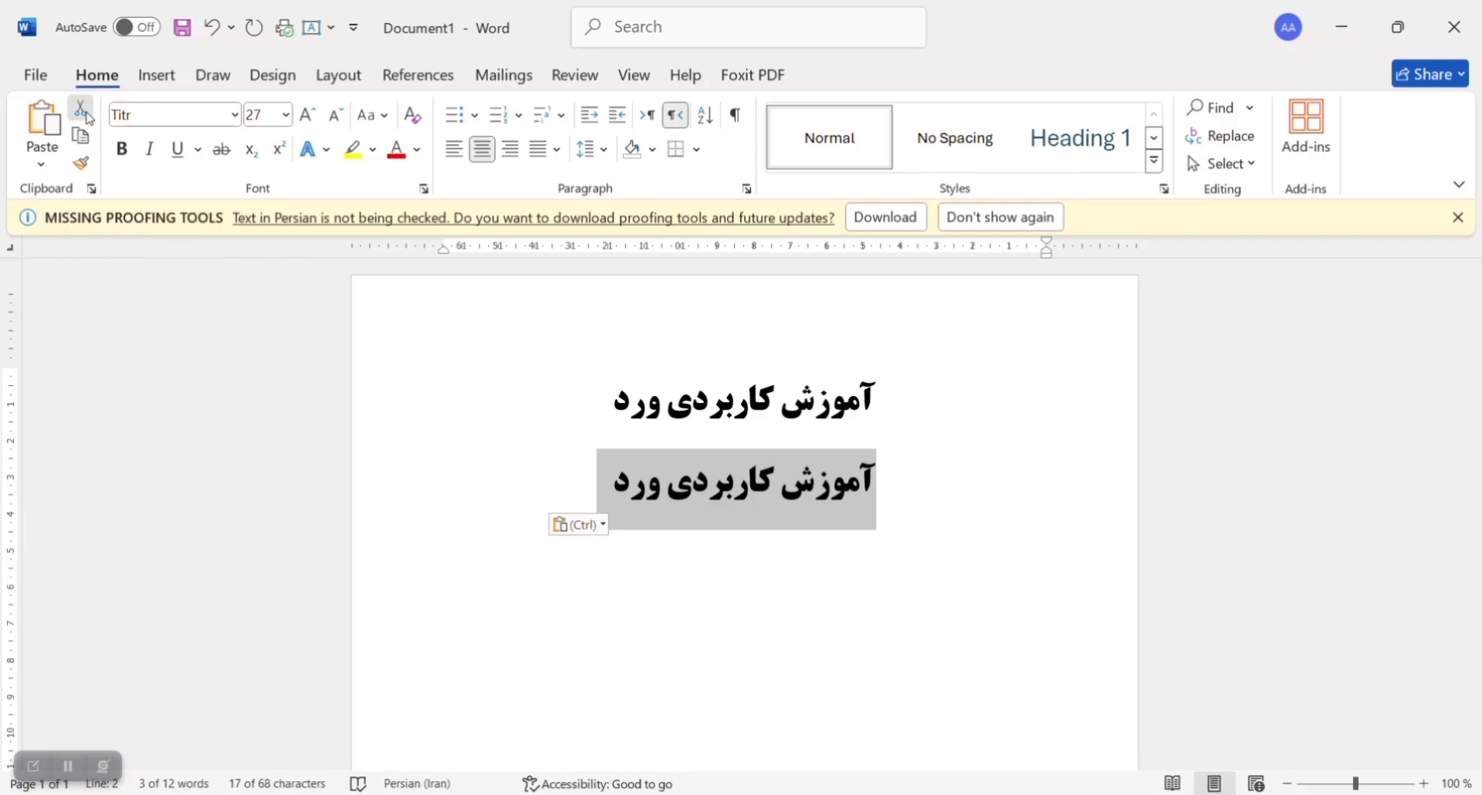
click(87, 116)
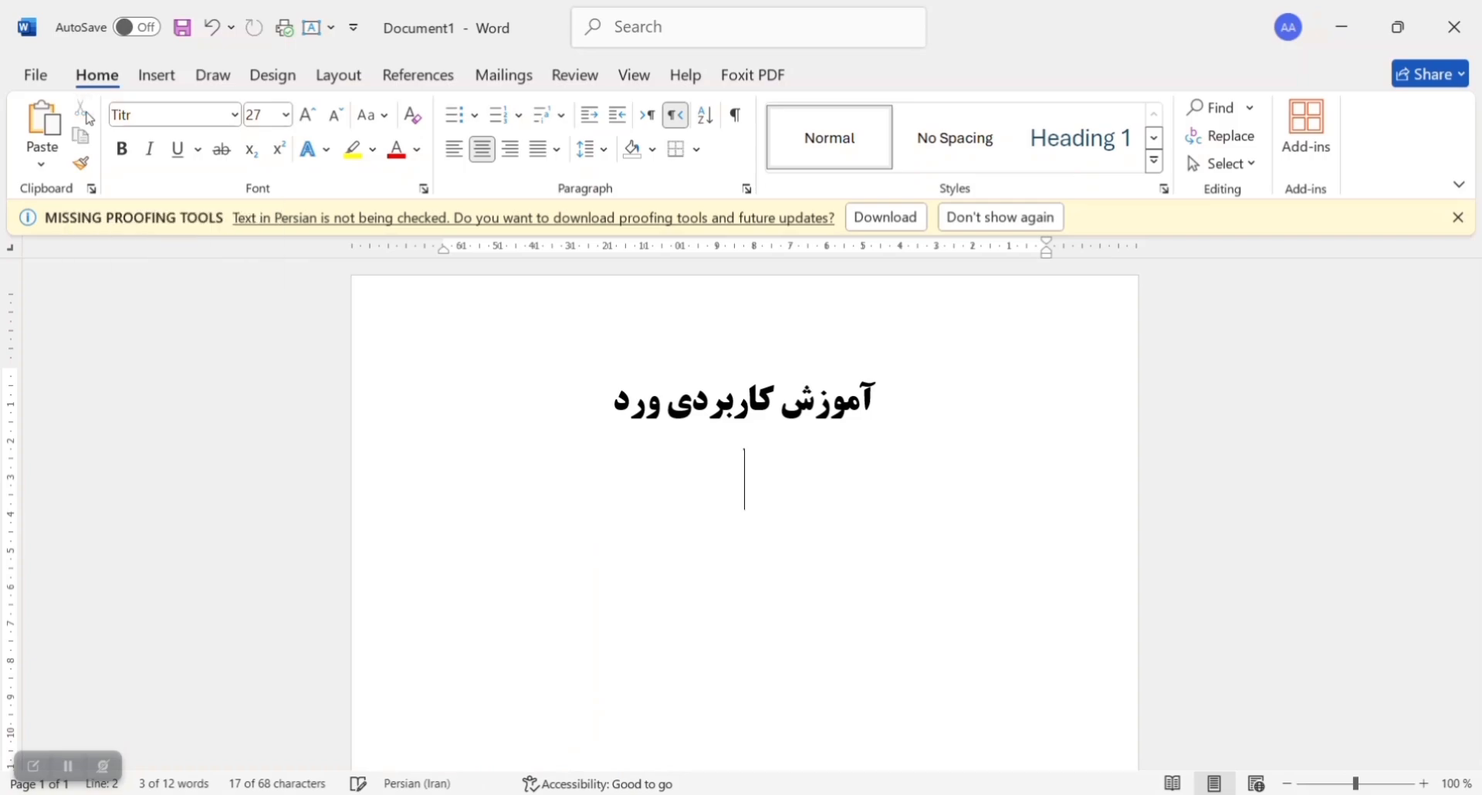
click(43, 162)
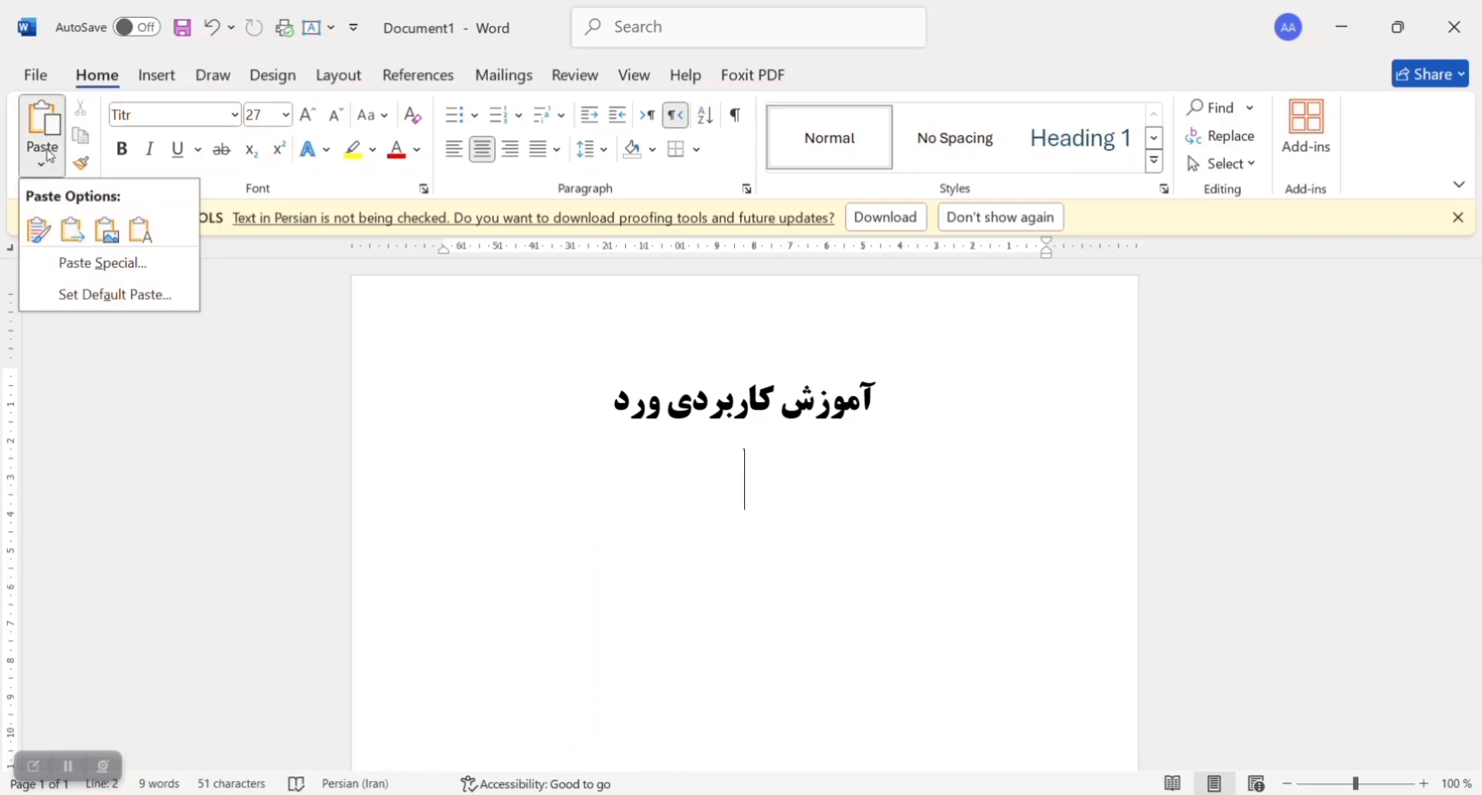
click(40, 236)
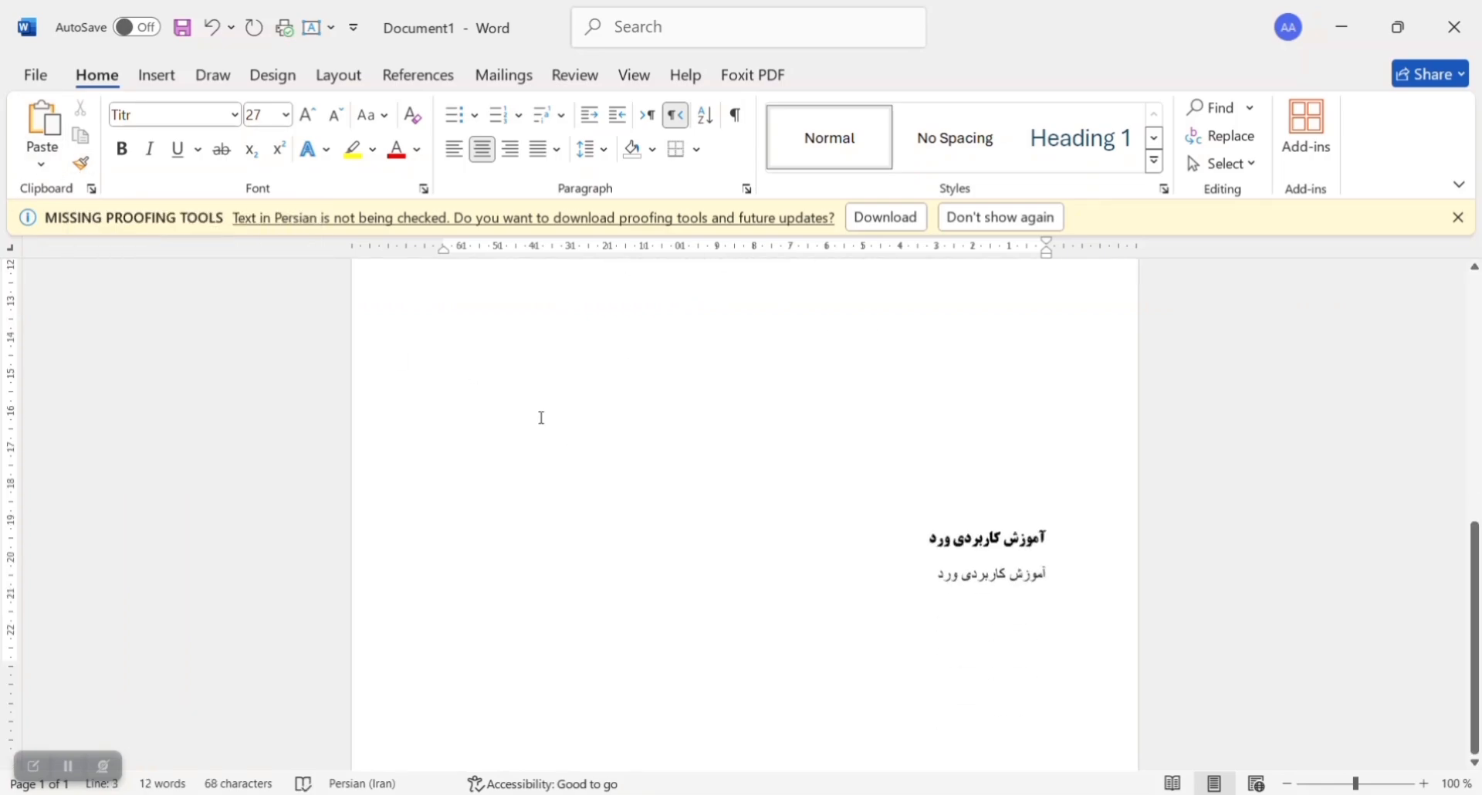
Step: Use Format Painter to copy the bold Titr line's formatting onto the plain line beneath it near the page end
scroll(541, 417, down, 1)
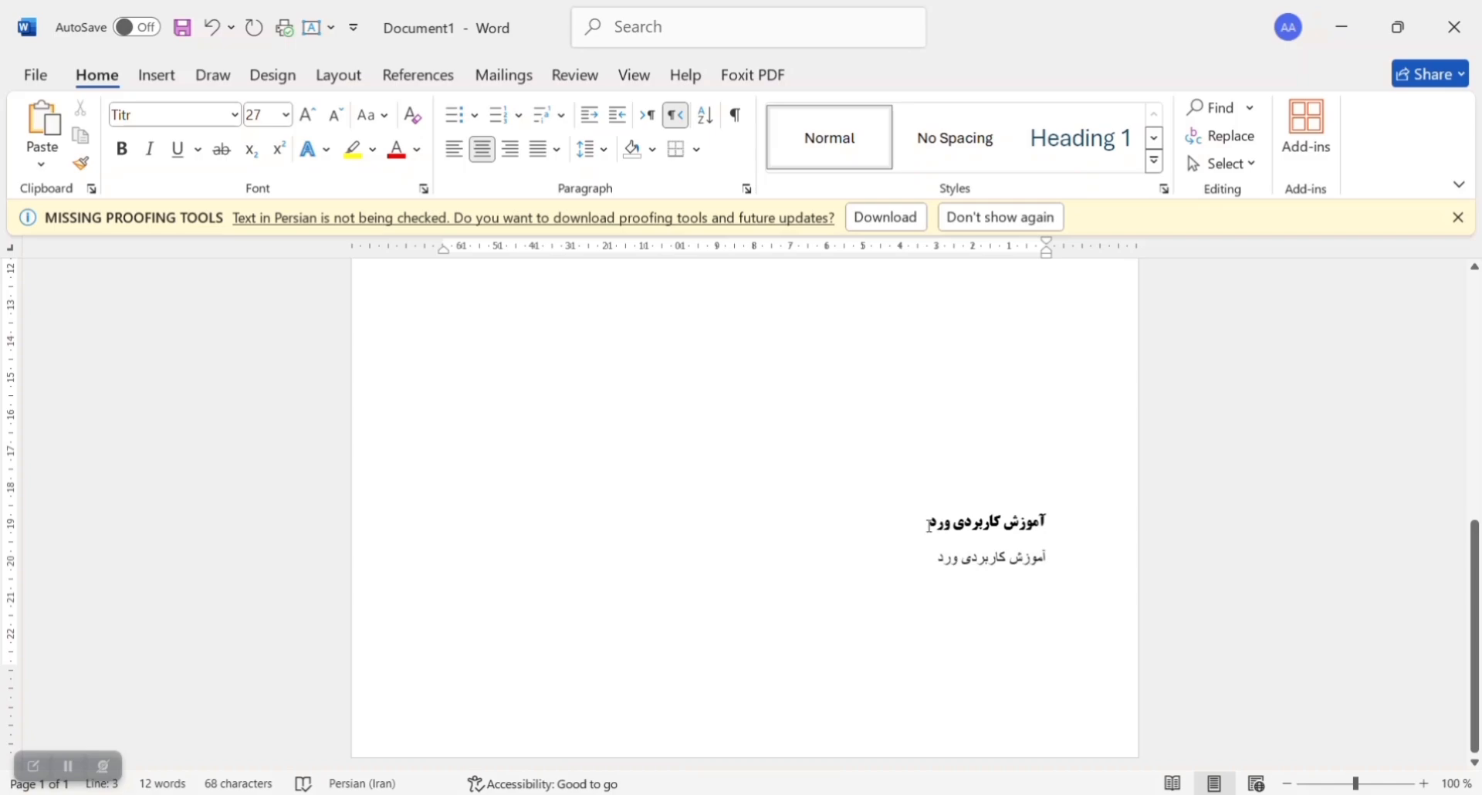
click(969, 525)
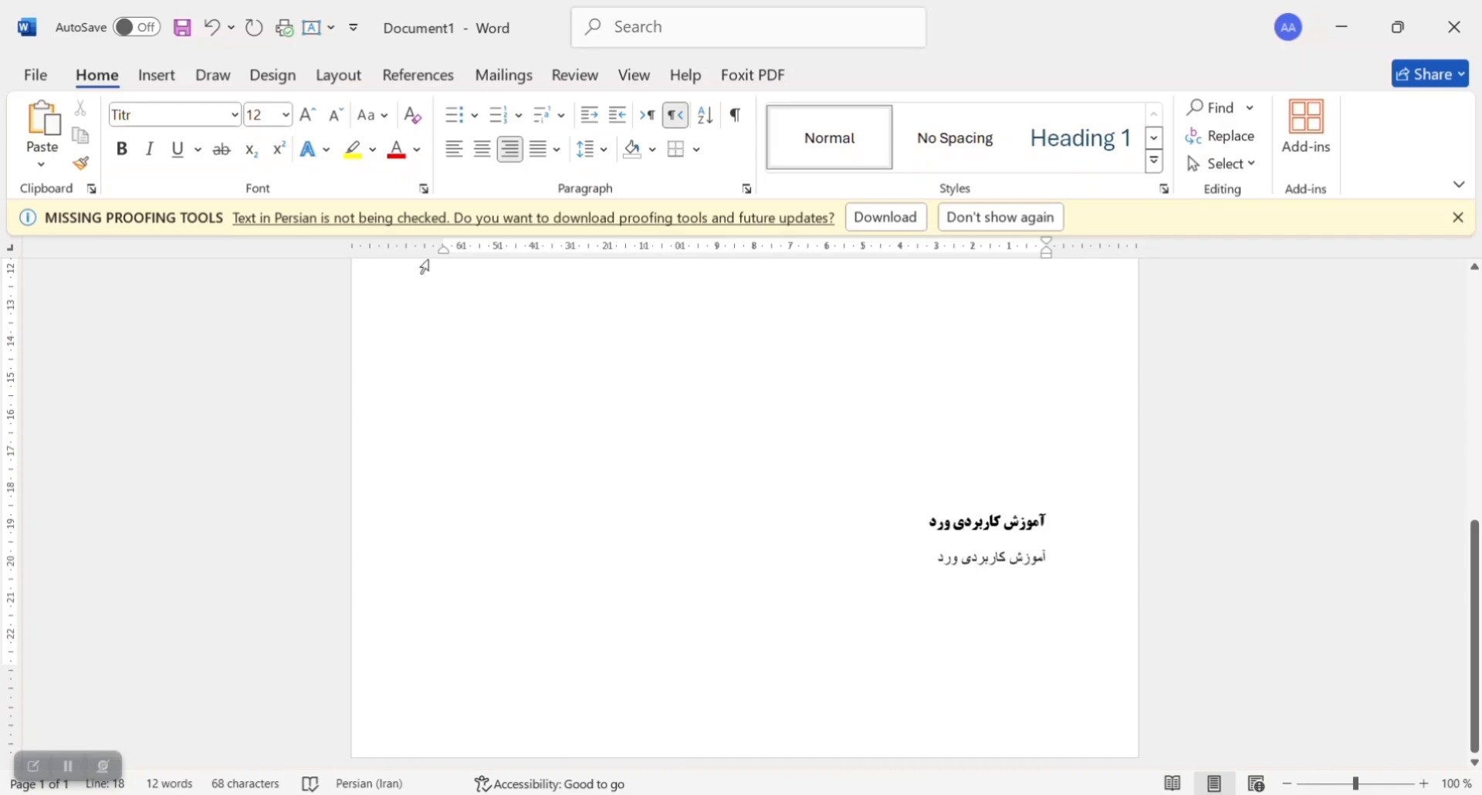
click(85, 165)
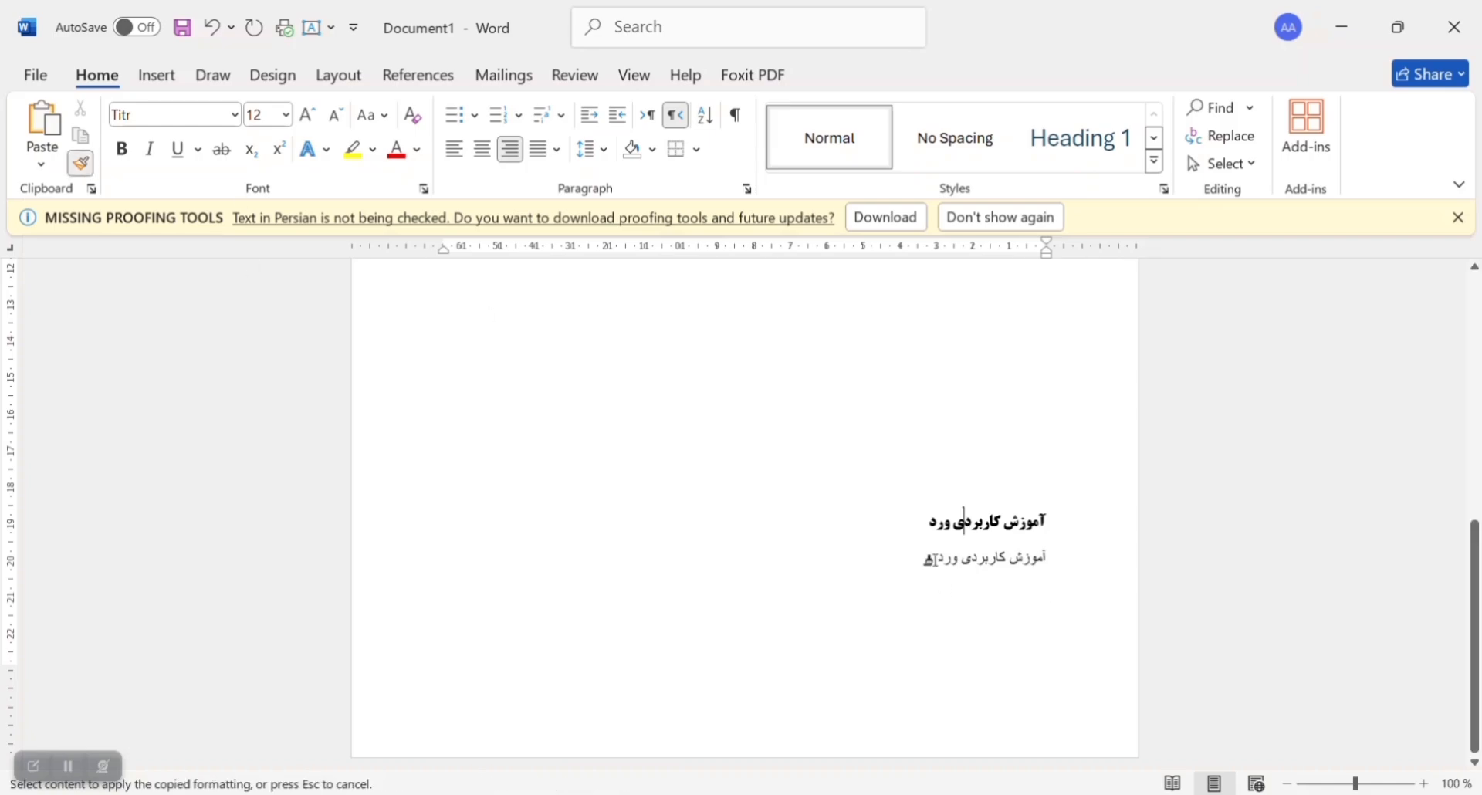
drag(928, 560, 1047, 559)
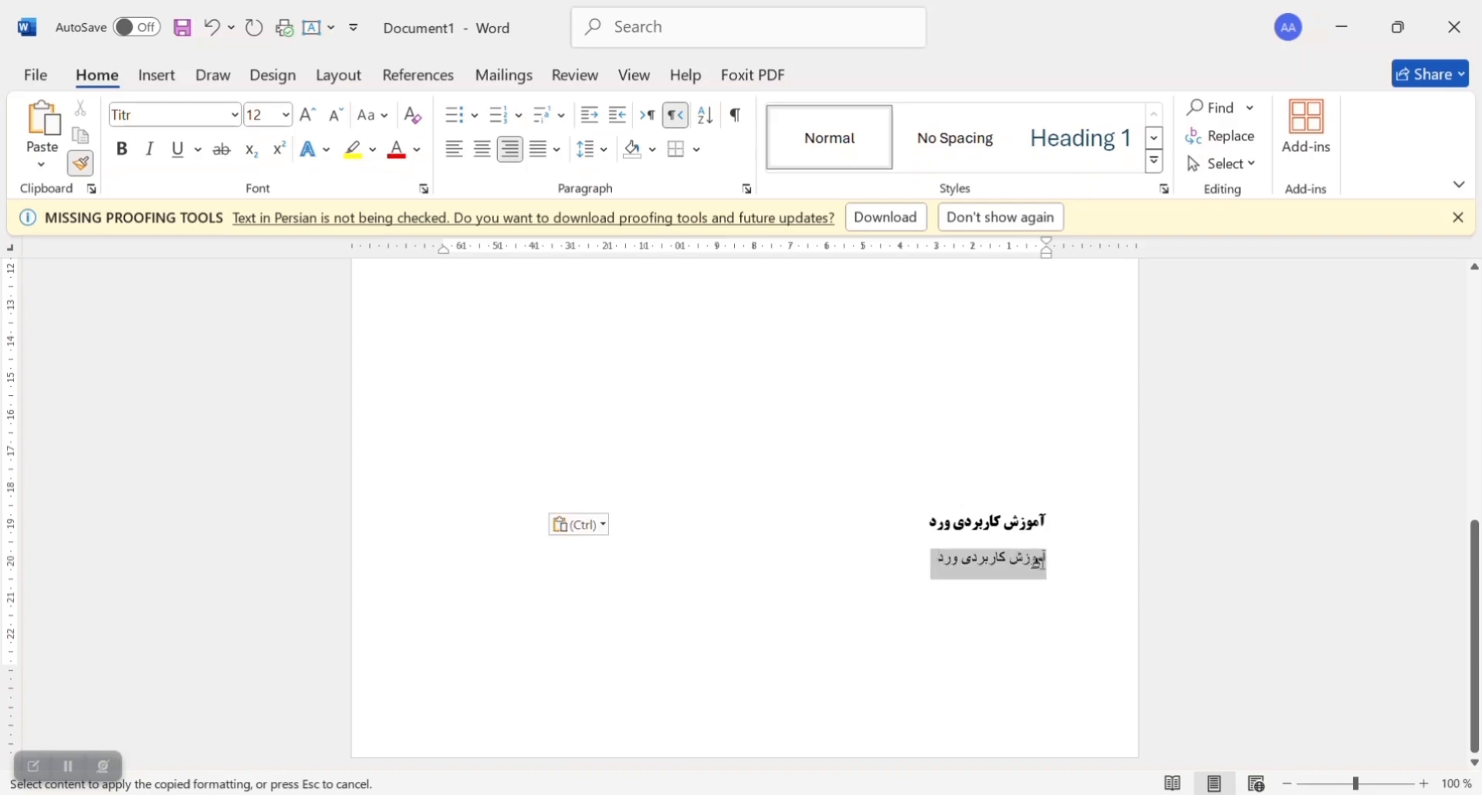
click(803, 610)
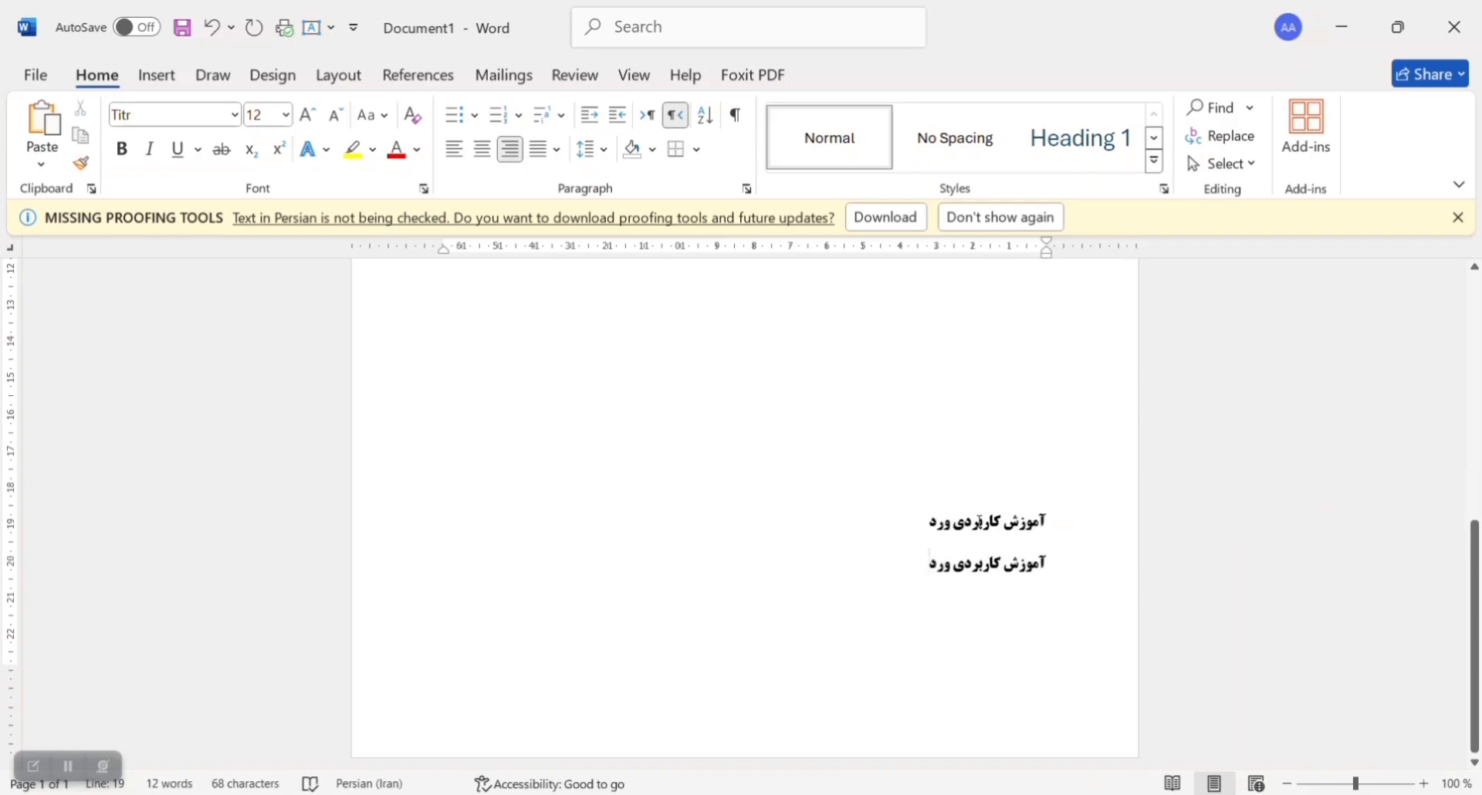
click(77, 764)
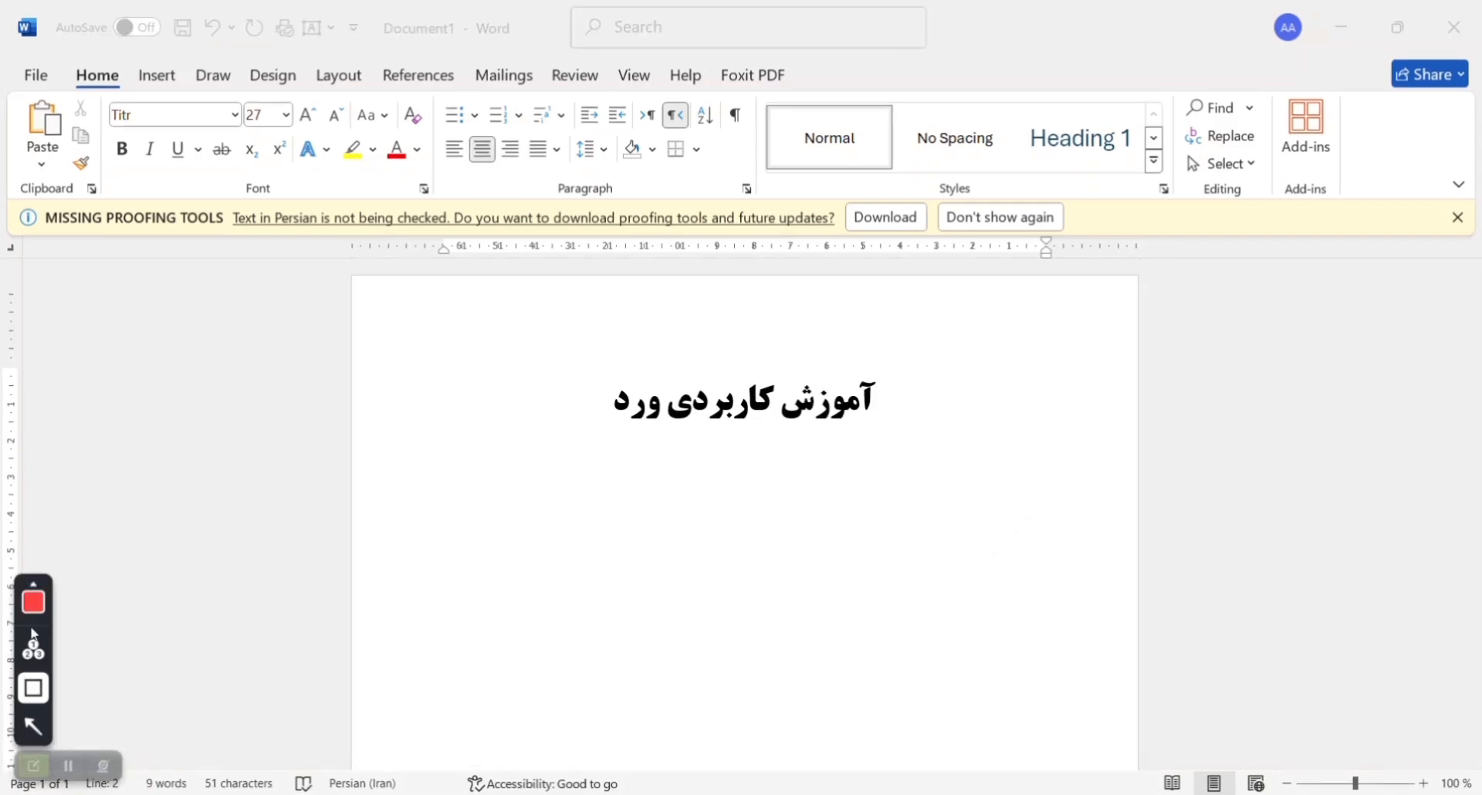
click(34, 606)
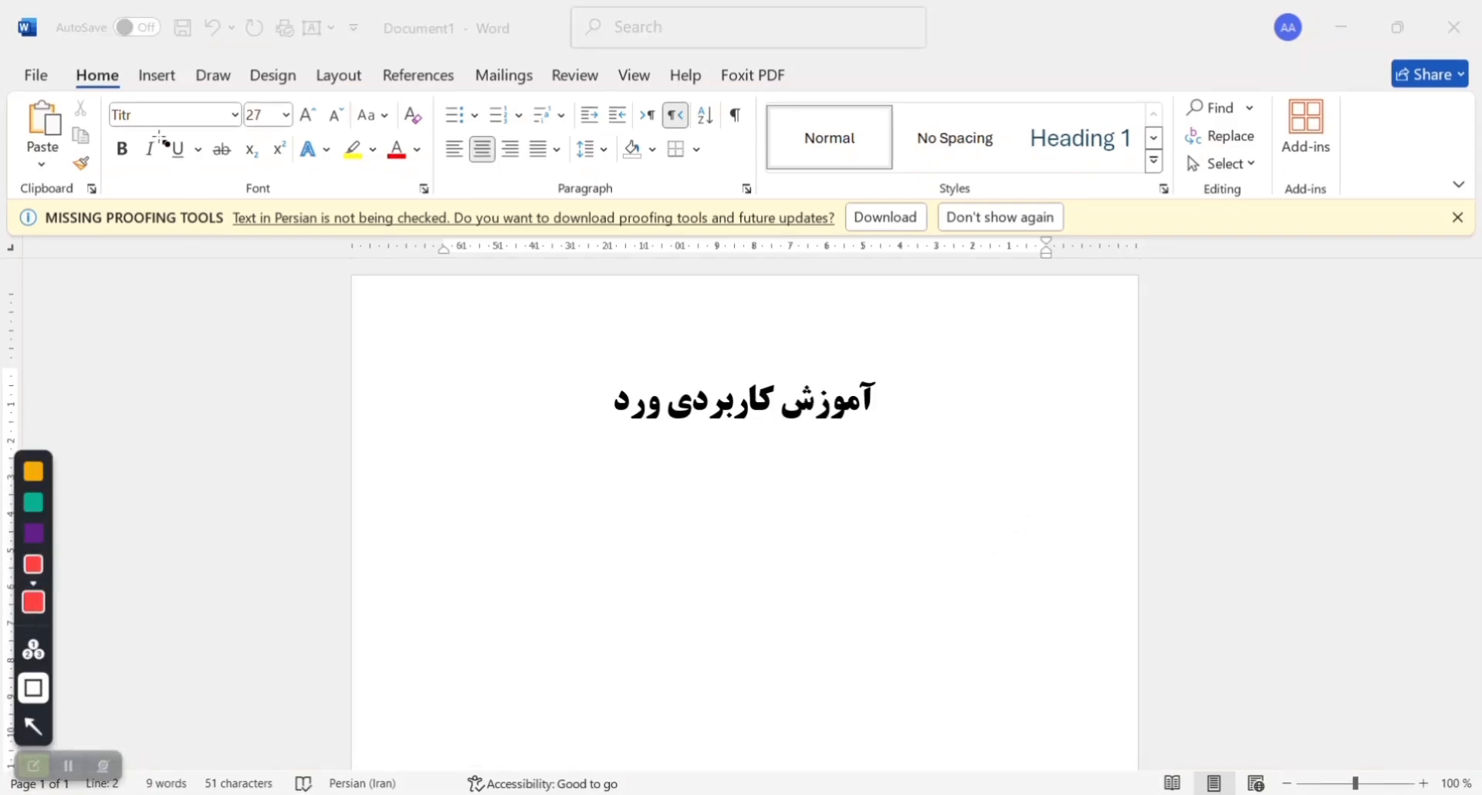
drag(239, 182, 297, 202)
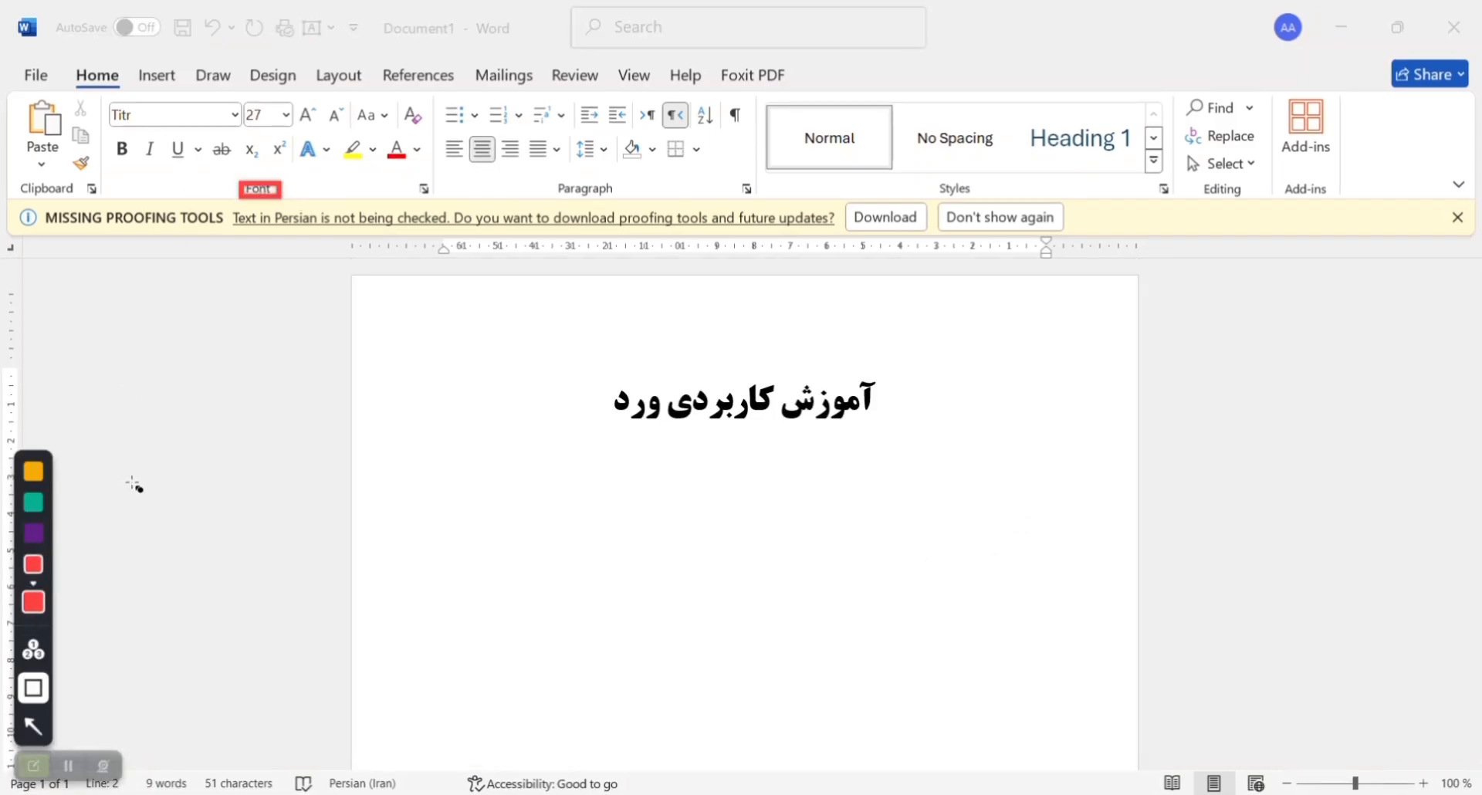
click(33, 765)
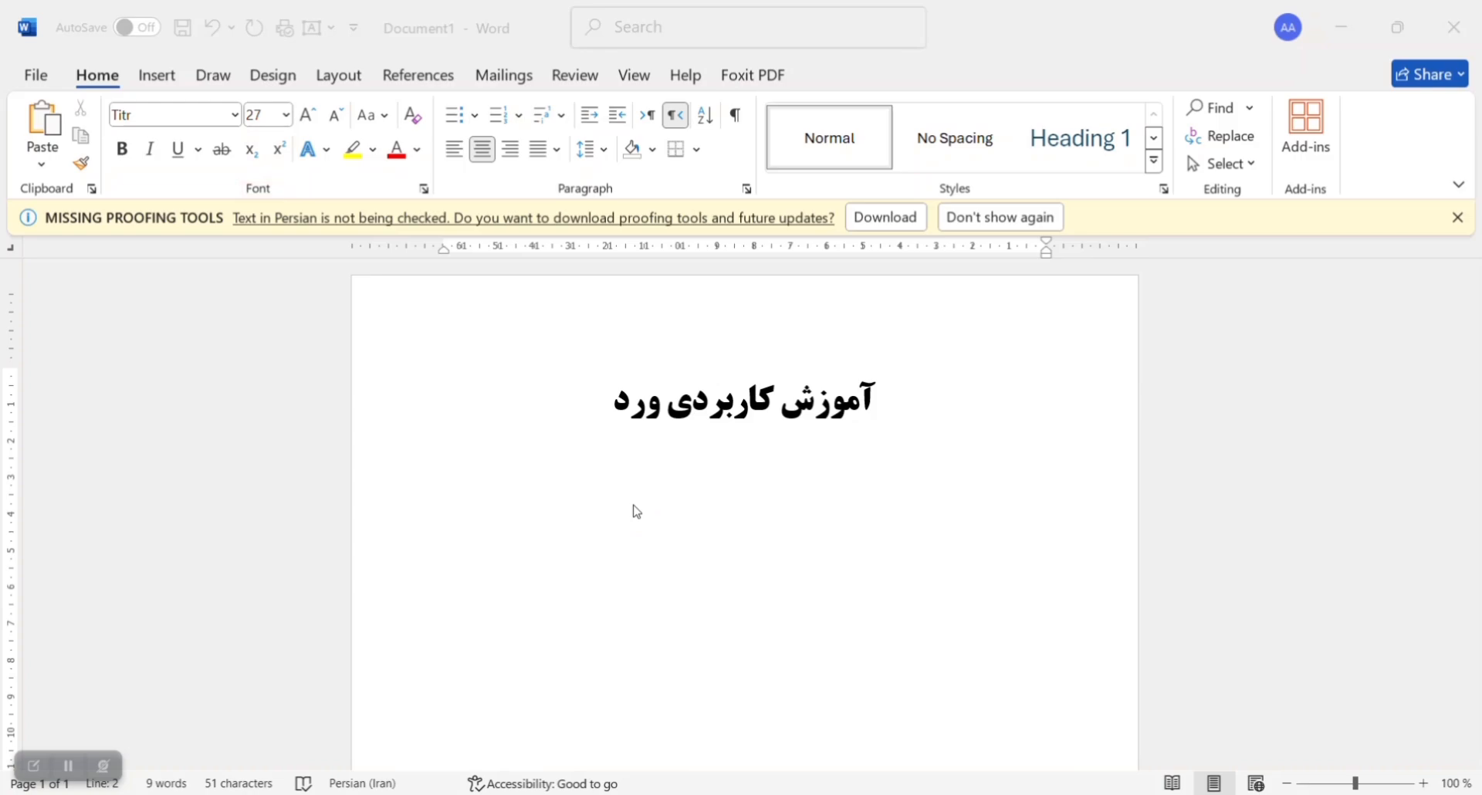
Step: Change the font of the large title "آموزش کاربردی ورد" to Nazanin
click(617, 405)
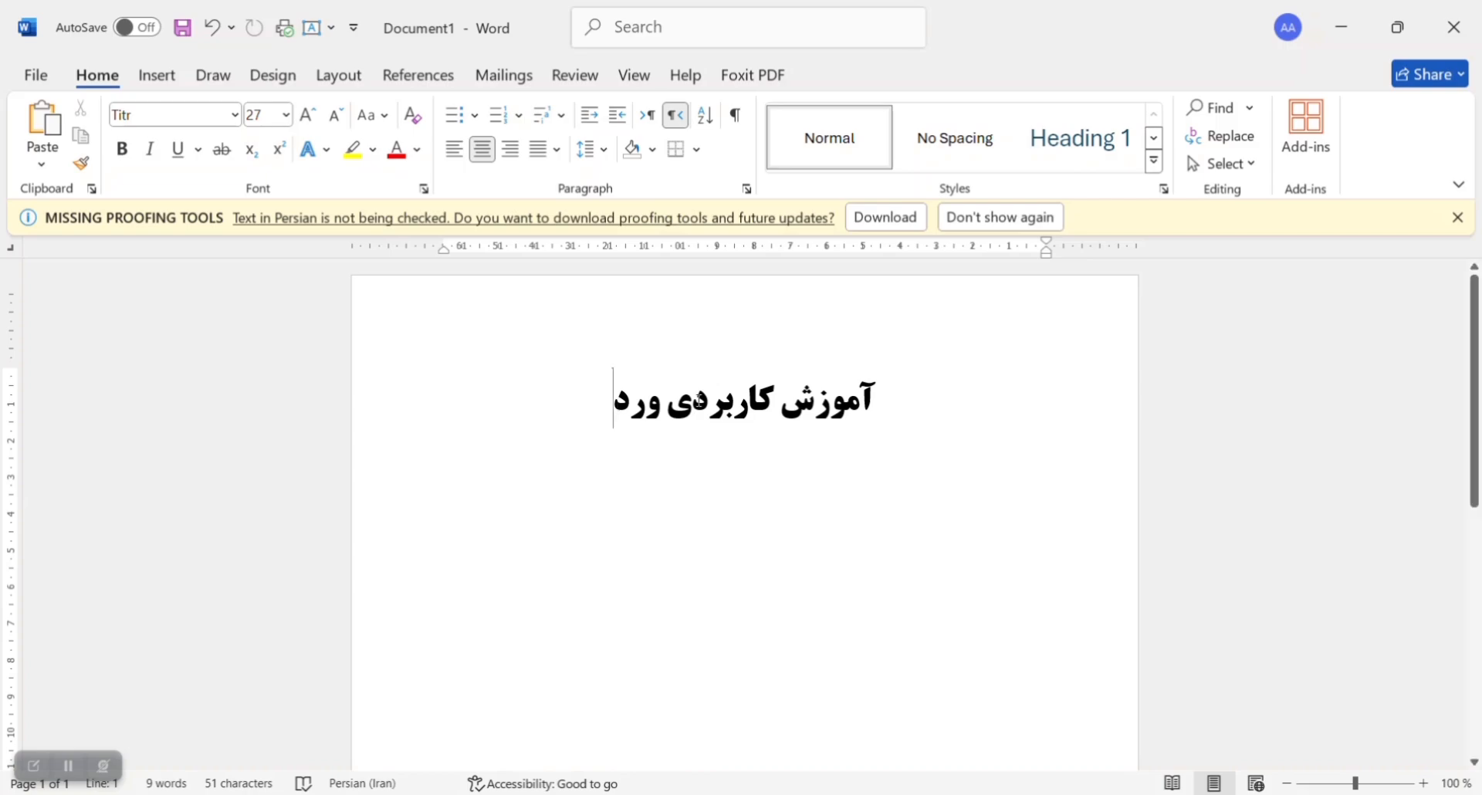
drag(617, 405, 878, 396)
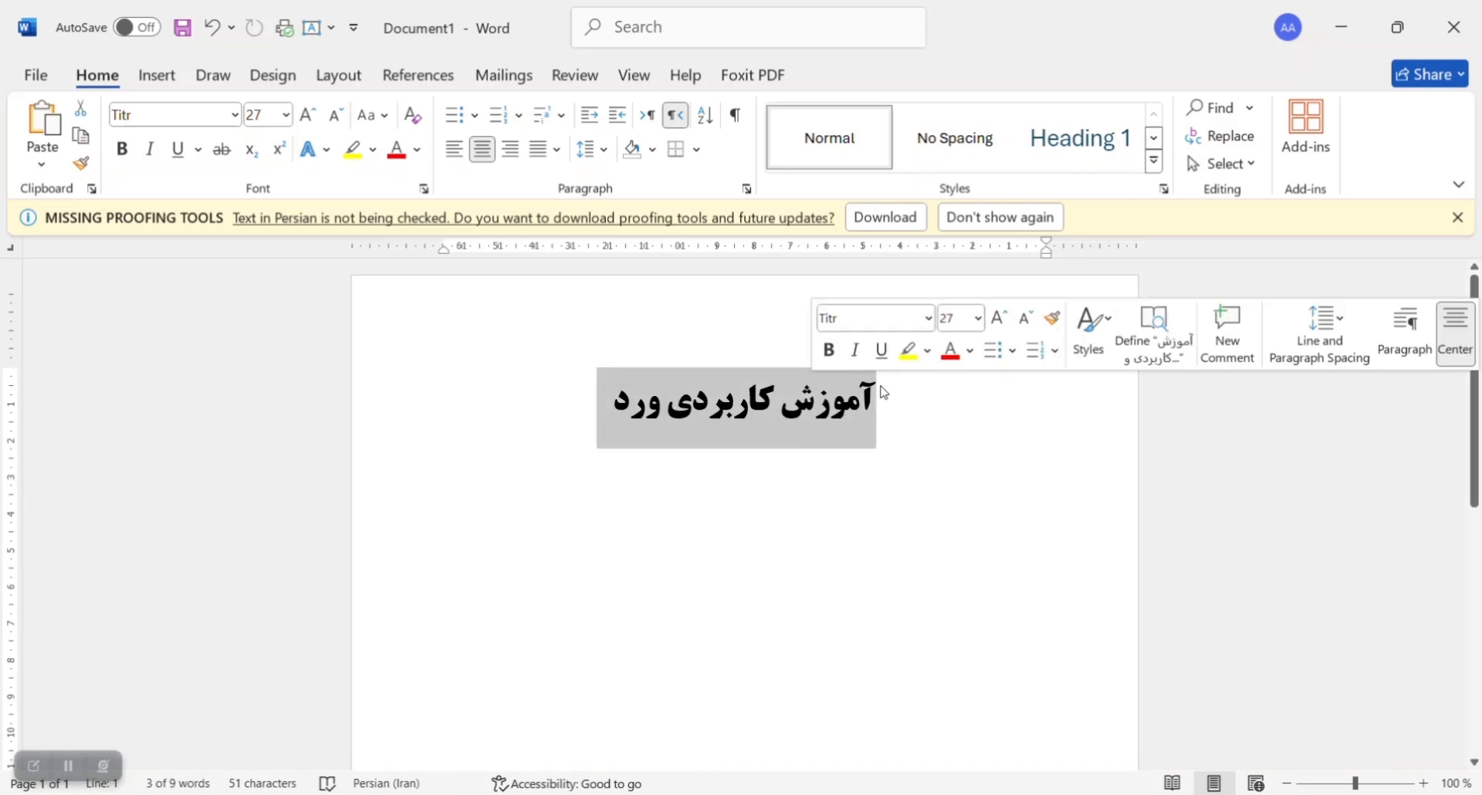
click(218, 112)
text(دش)
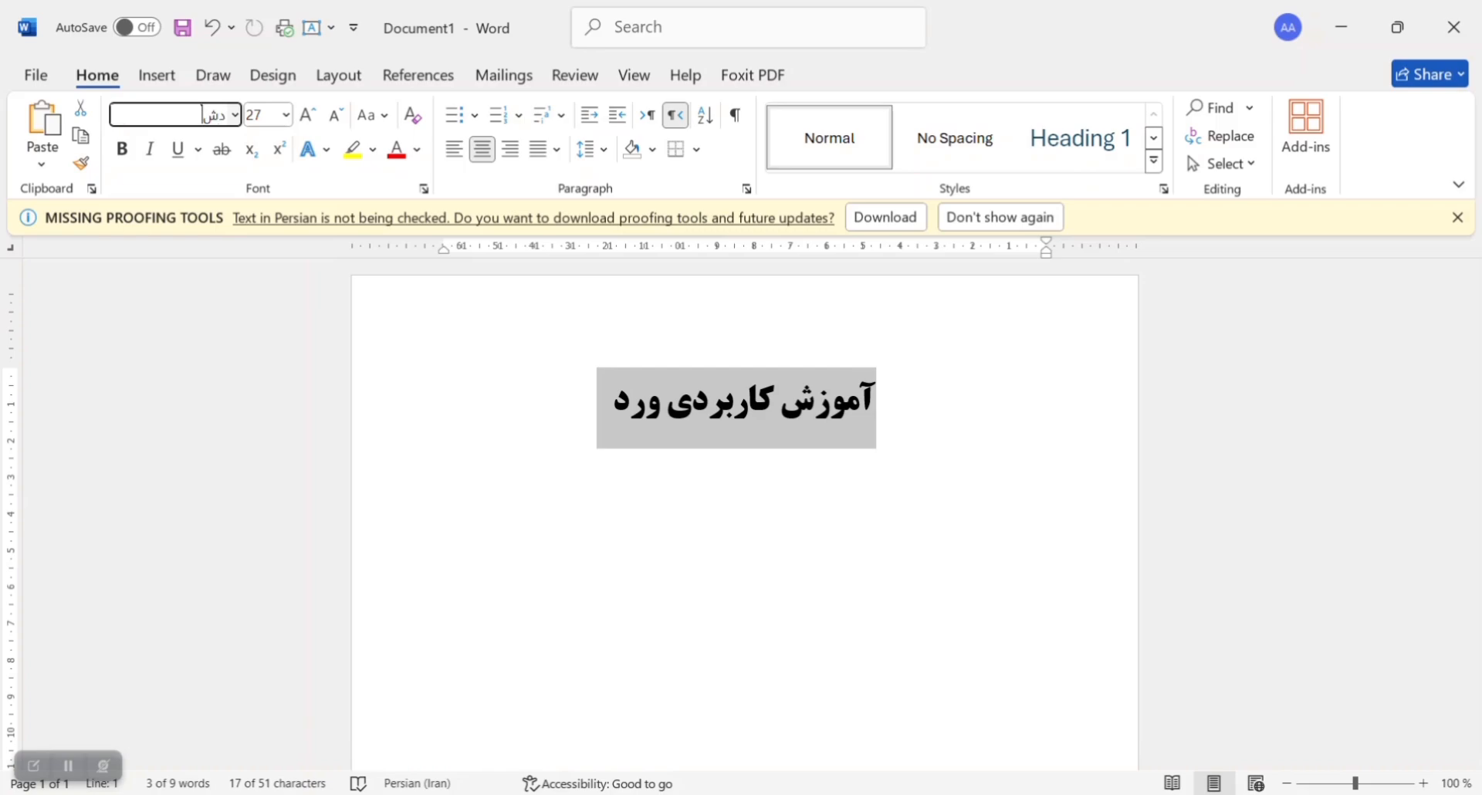
text(Nazanin)
key(Return)
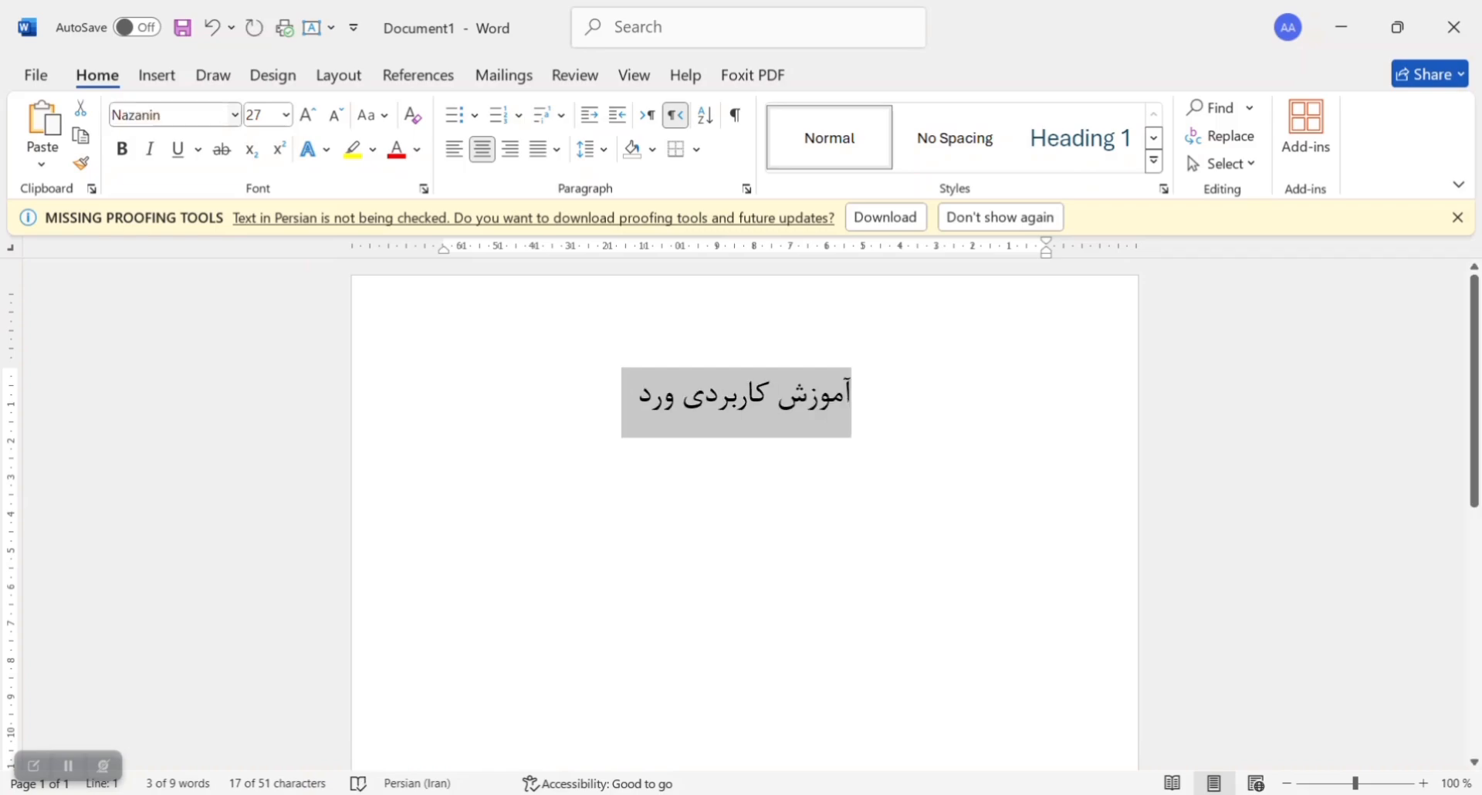
Step: Try font size 14 on the title, and settle on size 24
click(284, 115)
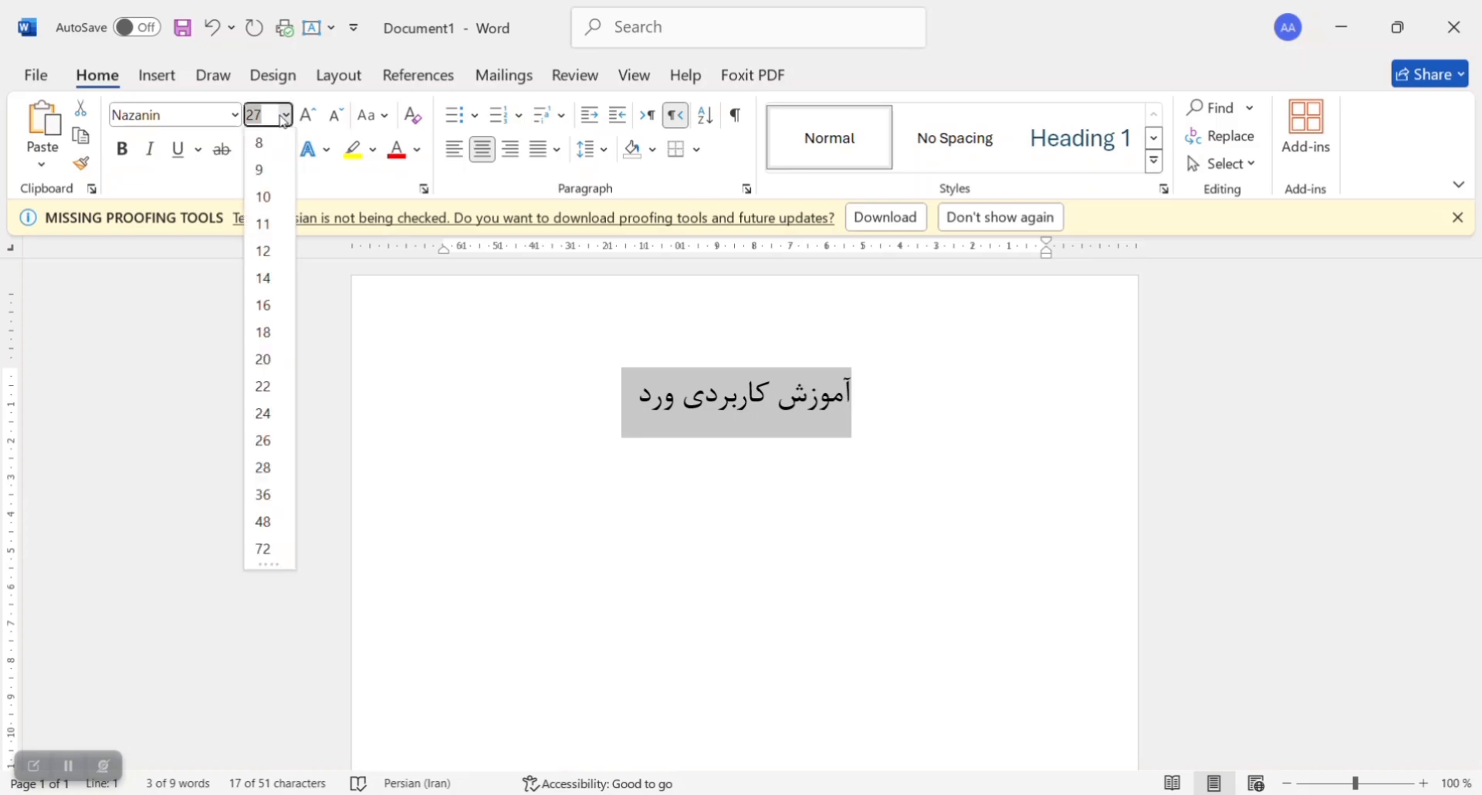
click(265, 275)
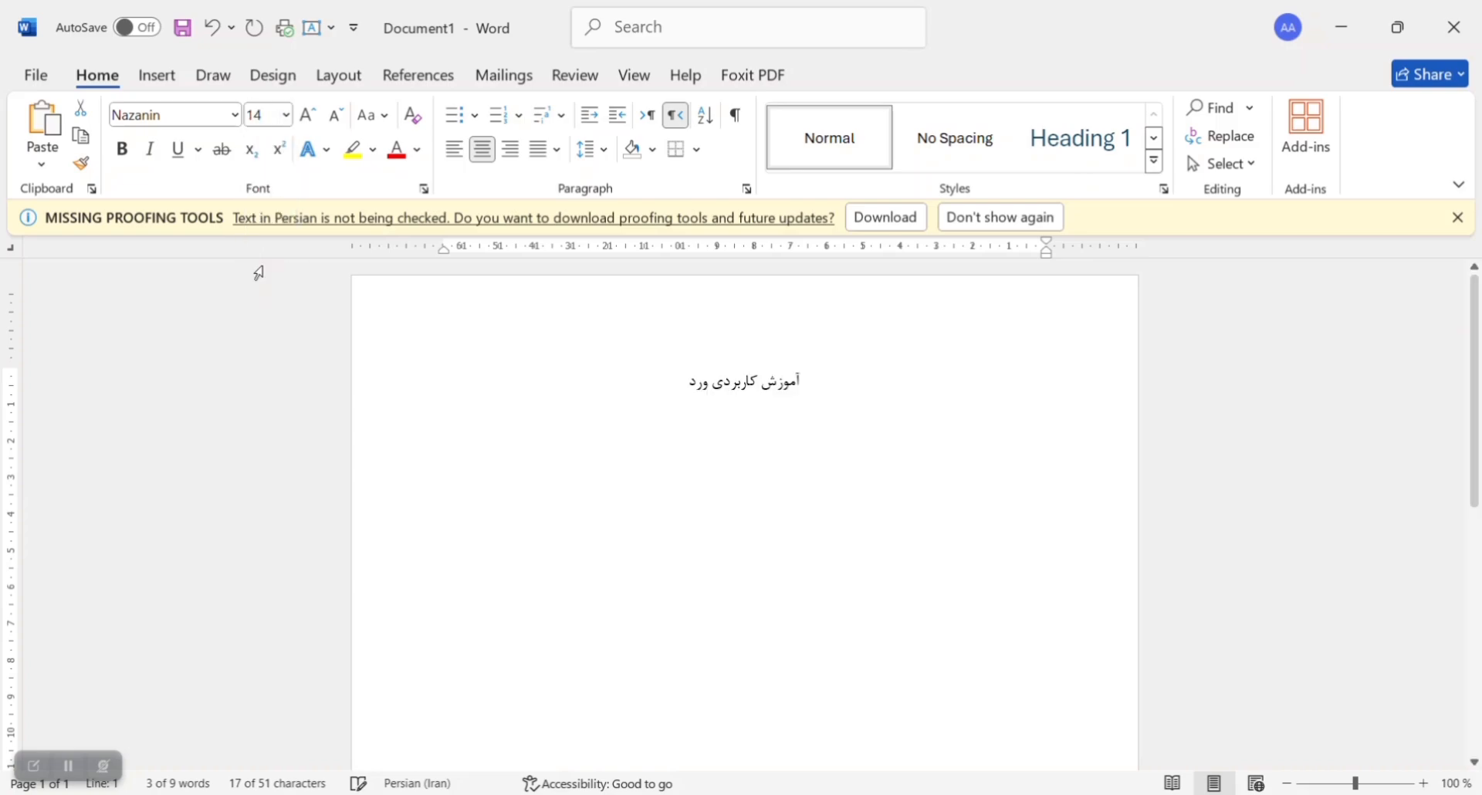
click(284, 115)
click(257, 413)
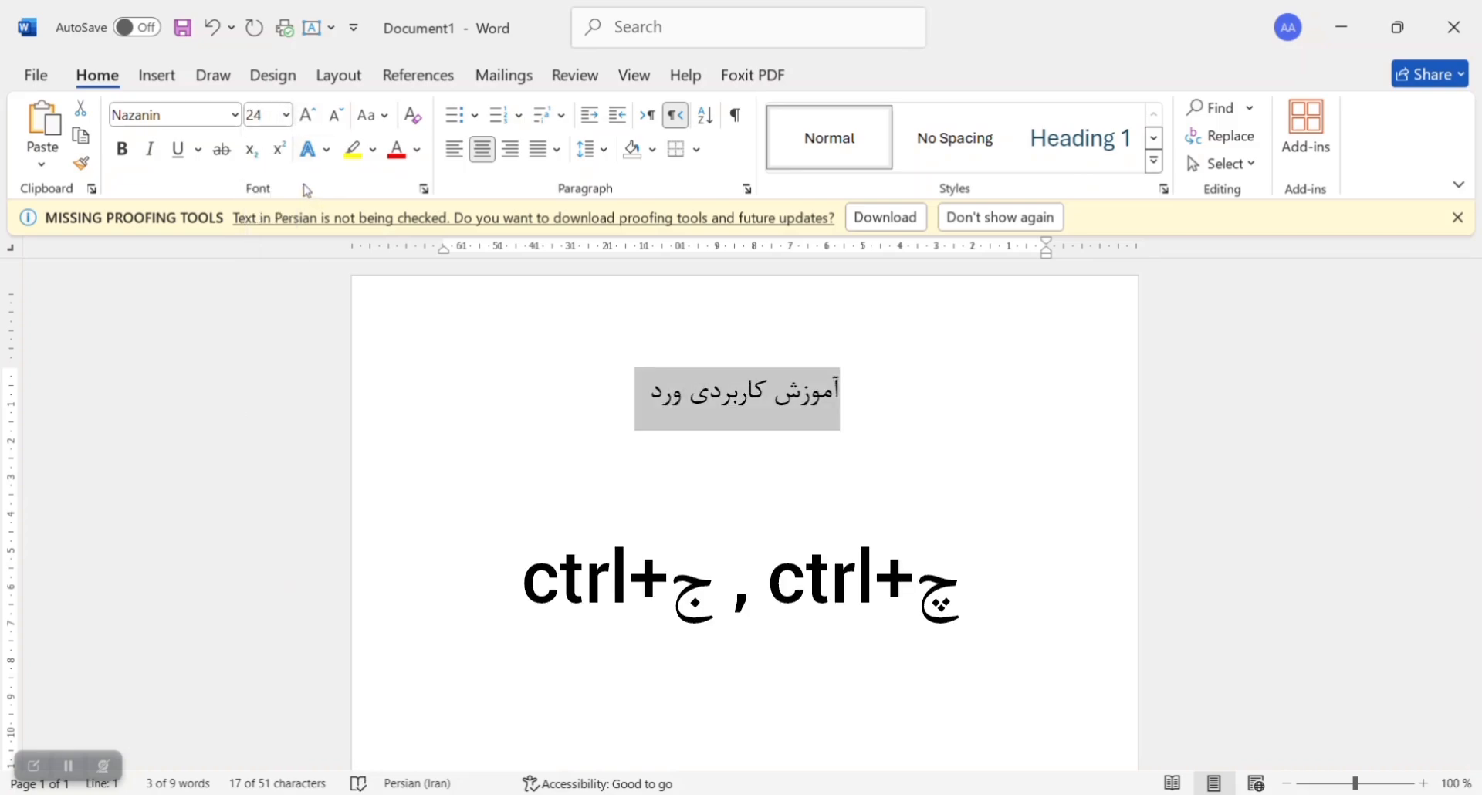
Step: Increase the title's font size in increments and reduce it back to 24
key(ctrl+bracketright)
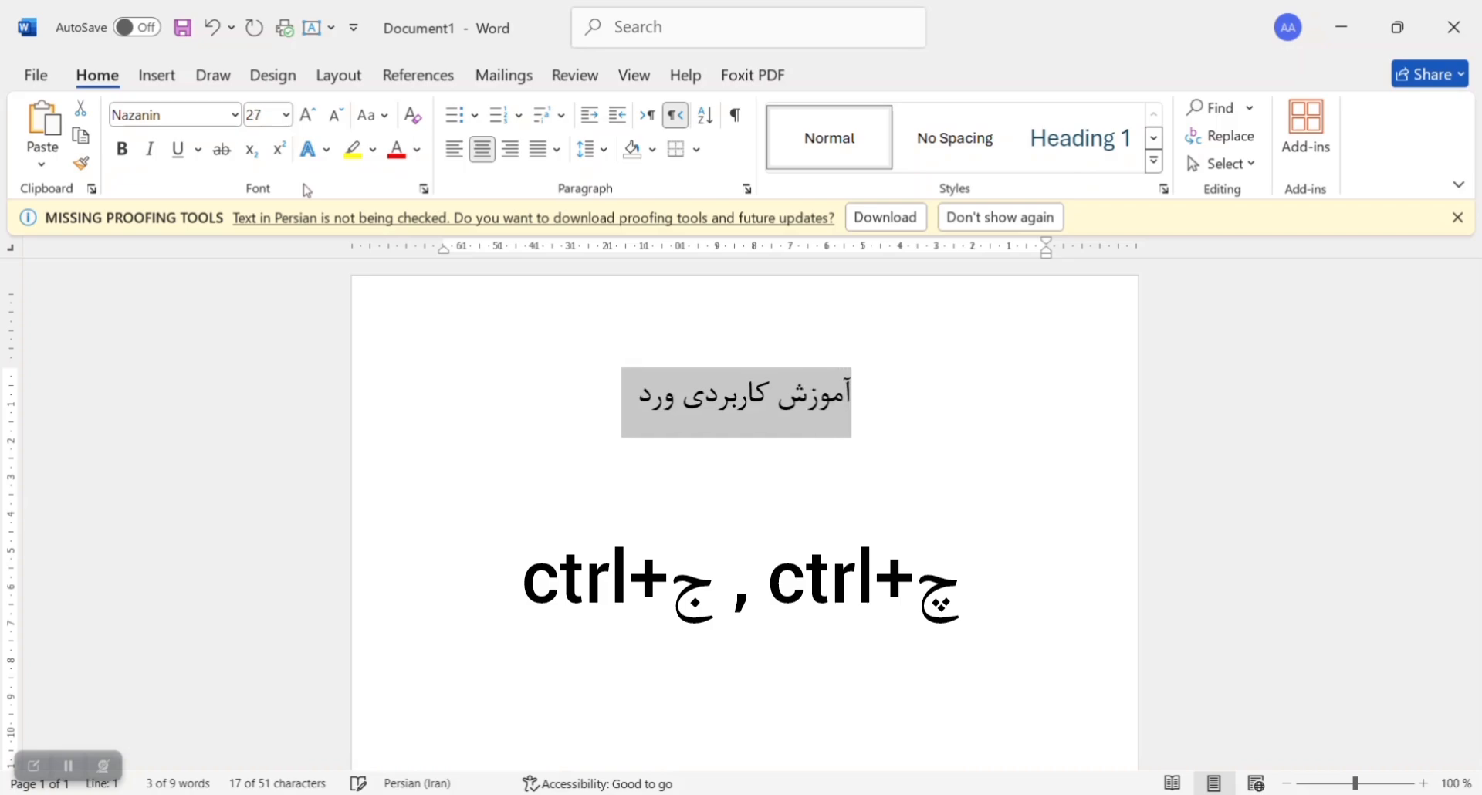
key(ctrl+bracketright)
key(ctrl+bracketleft)
key(ctrl+bracketleft)
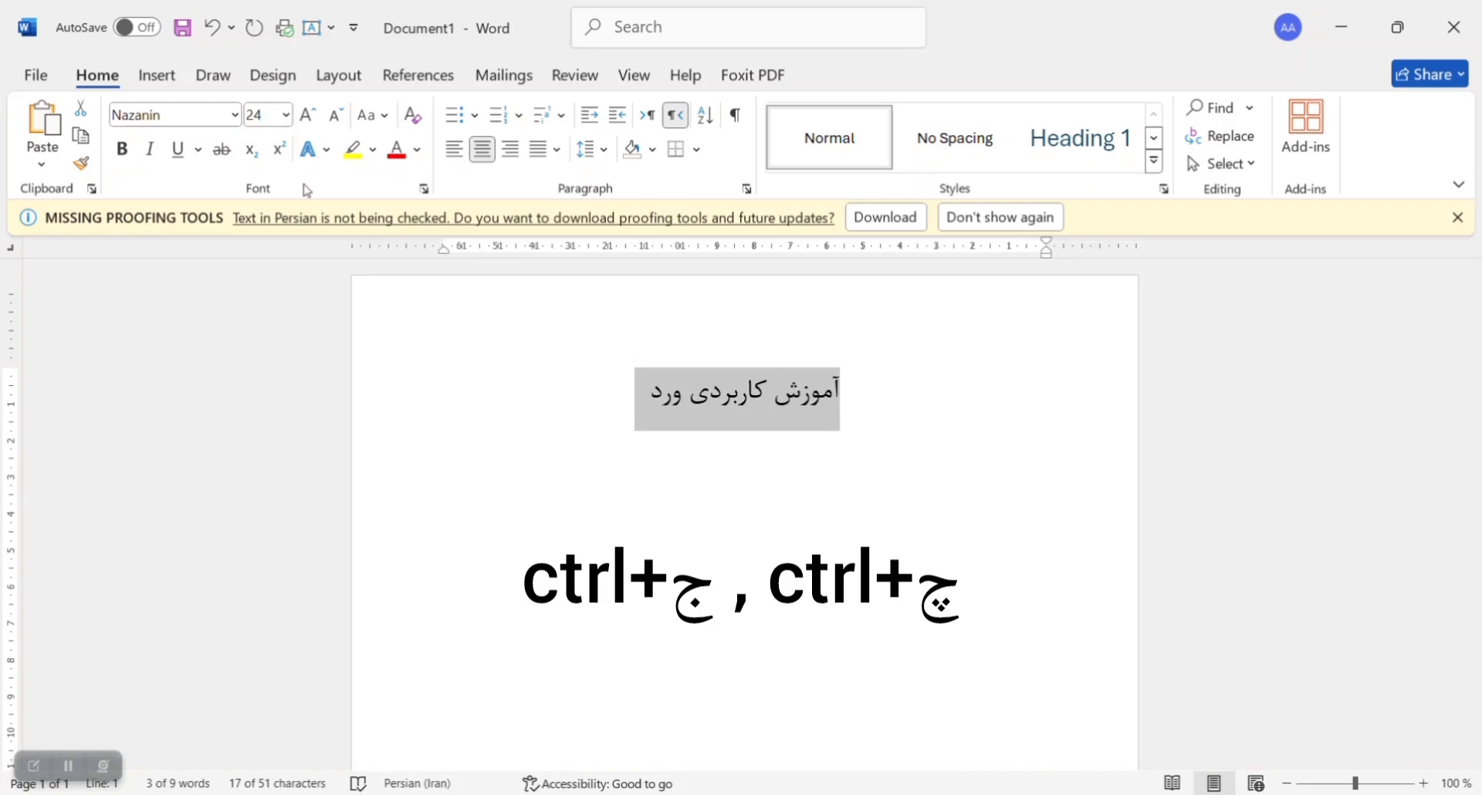
Step: Make the title bold, italic and underlined, with a purple underline colour
click(122, 149)
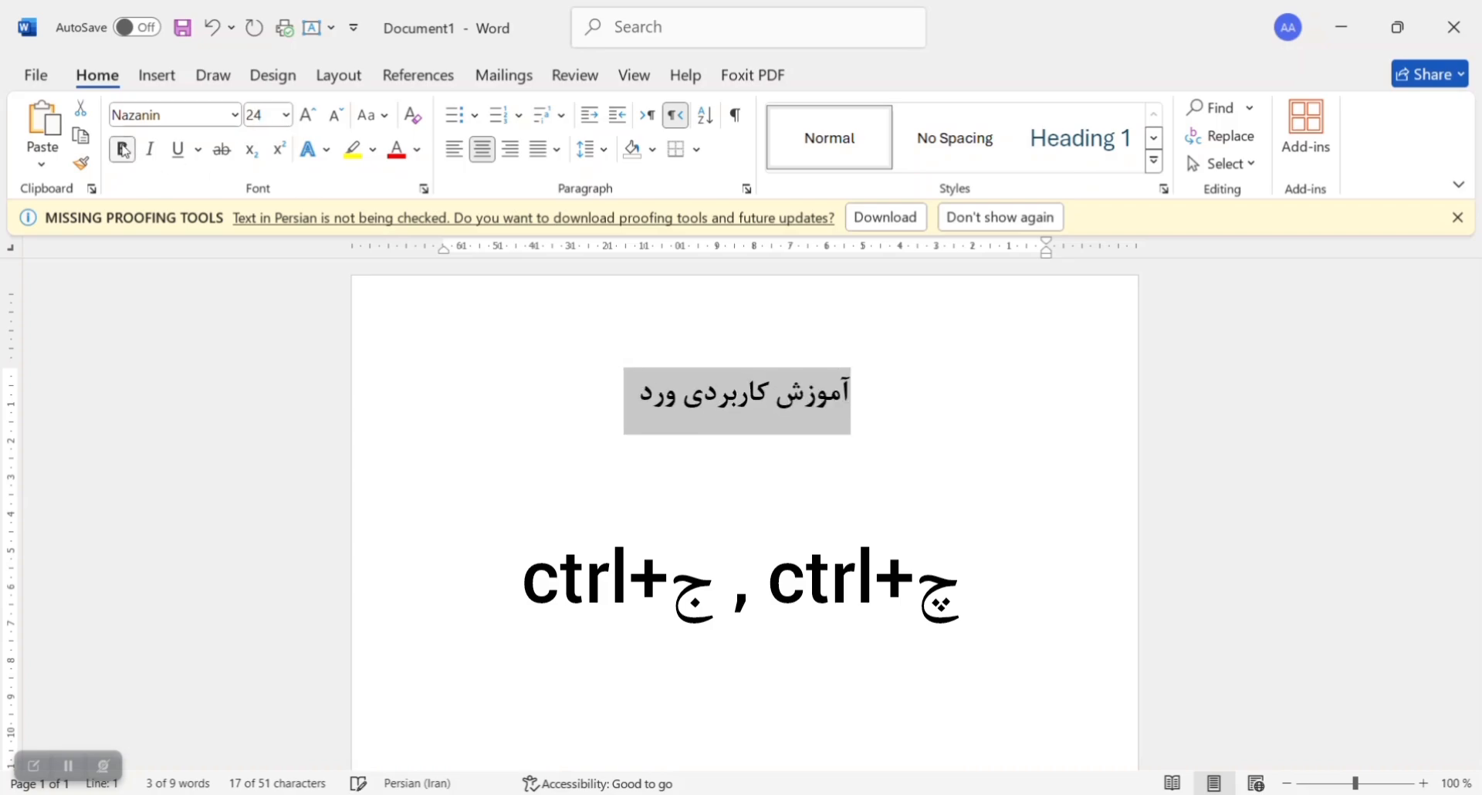
click(158, 153)
click(184, 157)
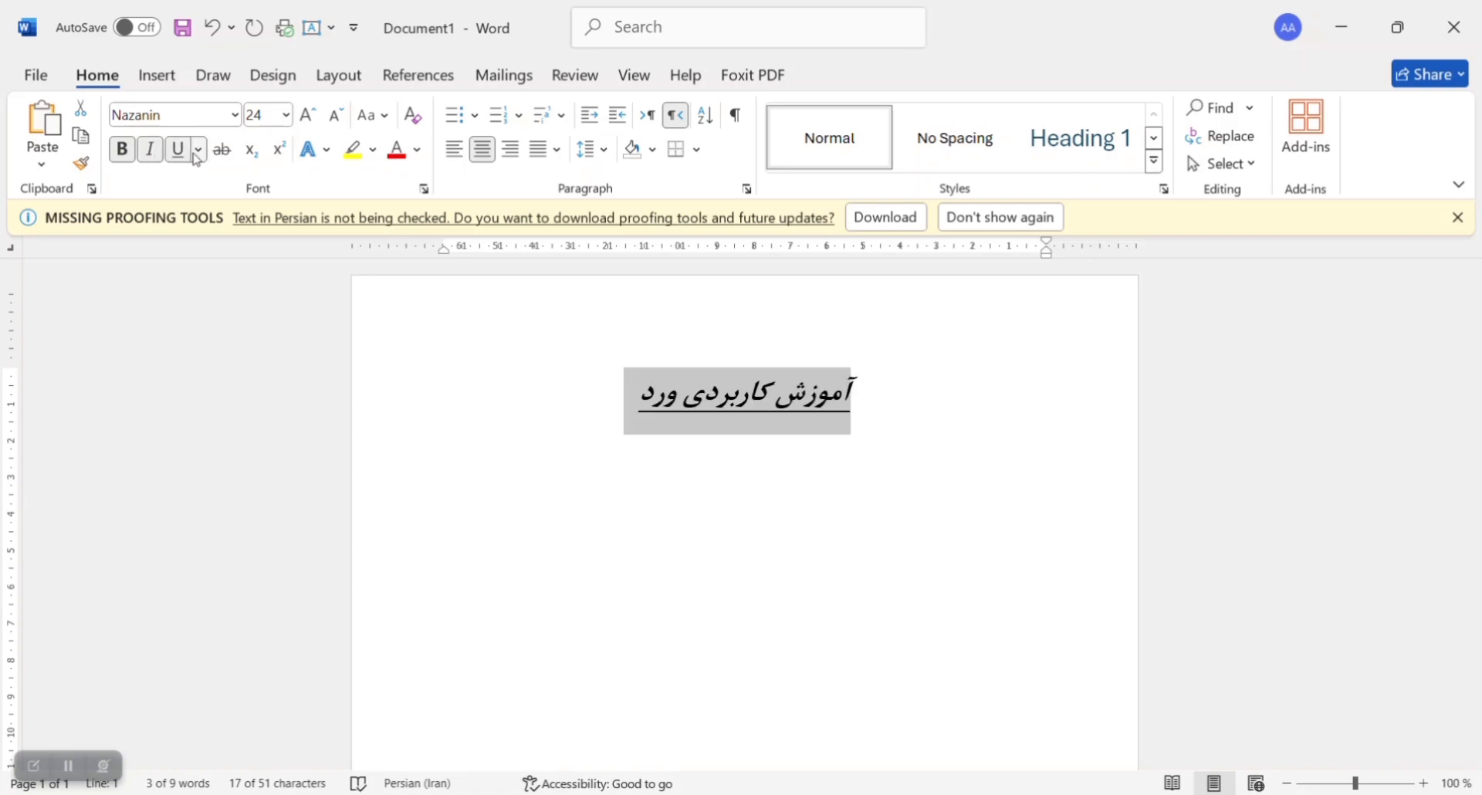
click(198, 149)
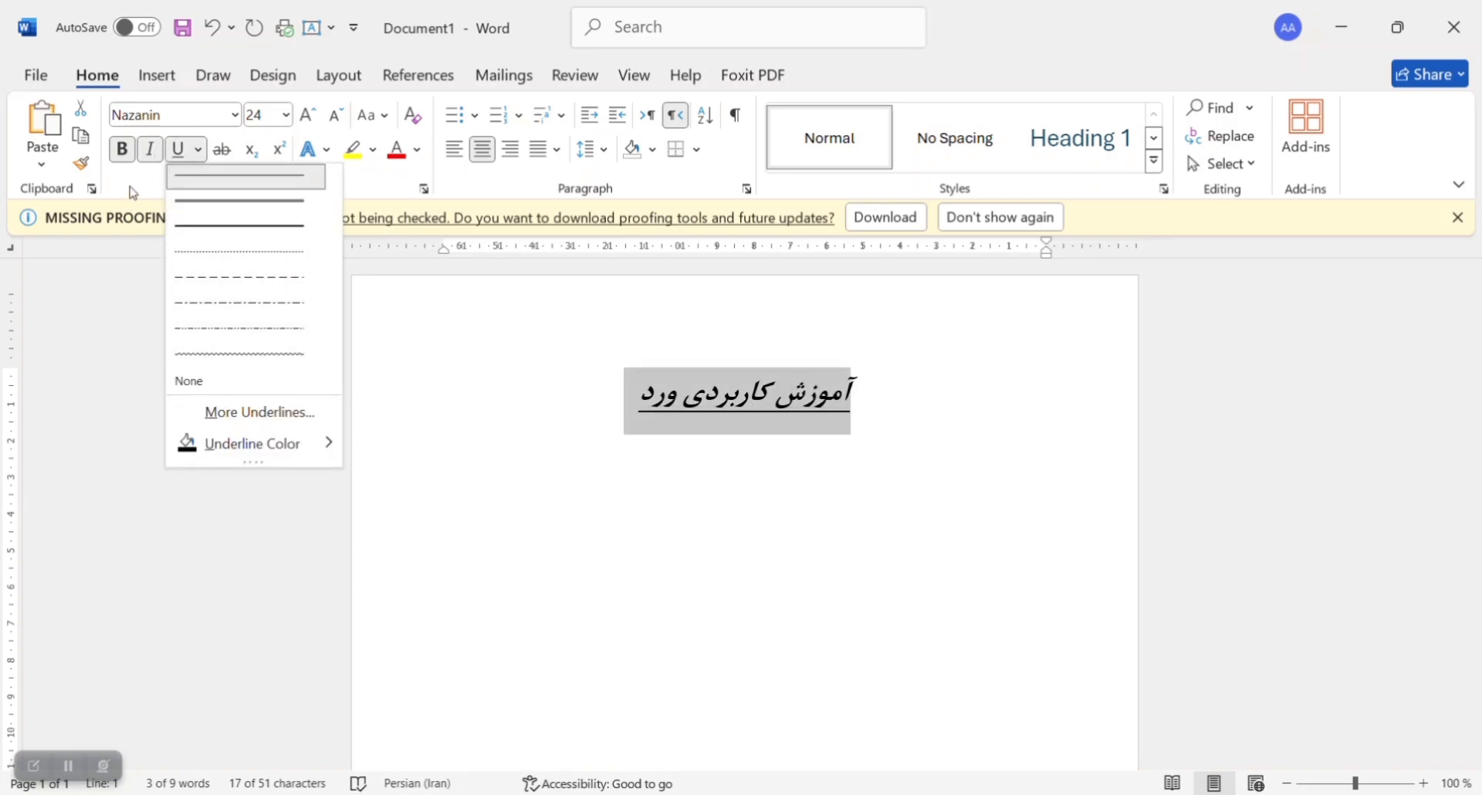
mouse_move(307, 441)
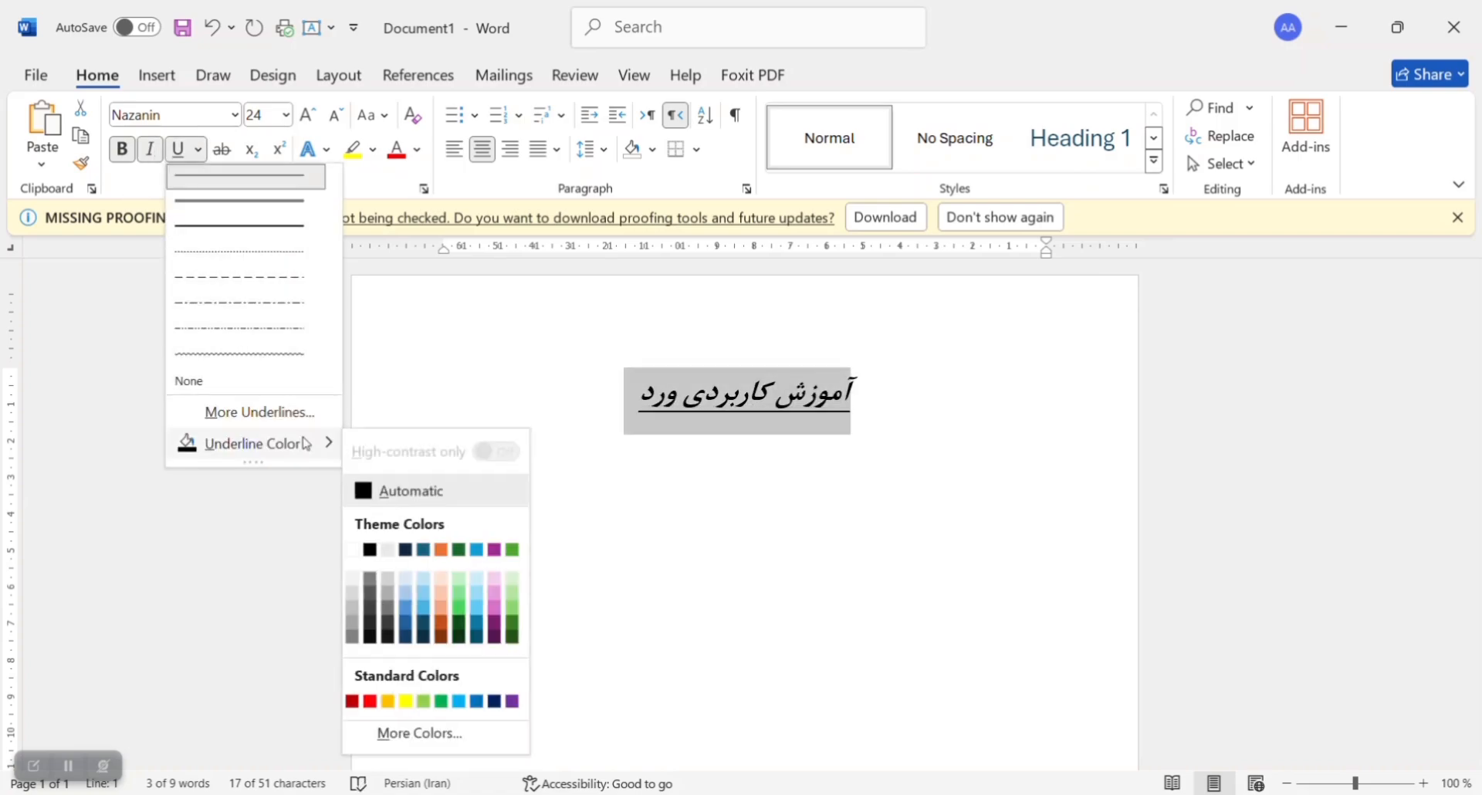
click(494, 615)
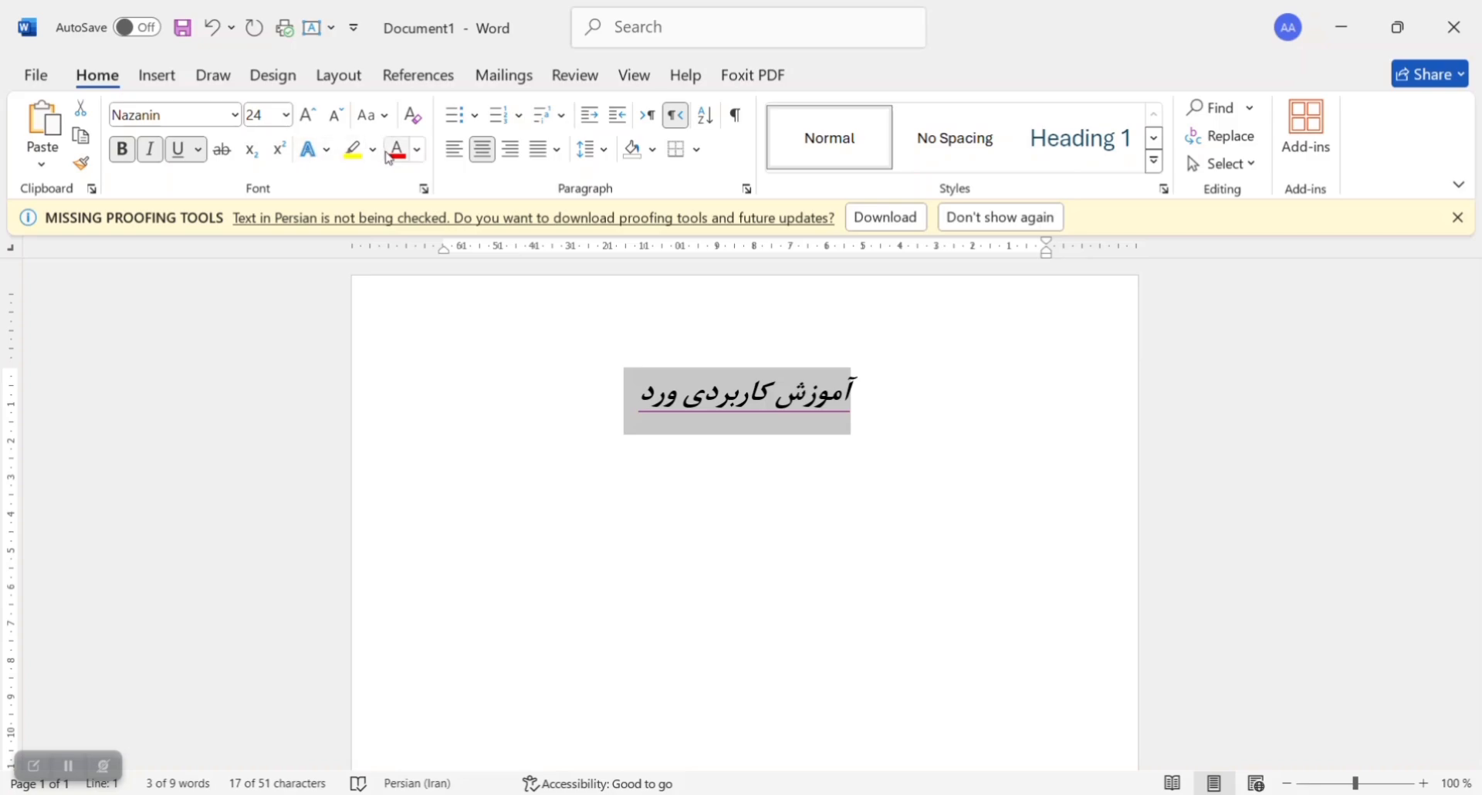
Step: Set the title's font colour to dark green and preview a dark blue highlight without applying it
click(417, 149)
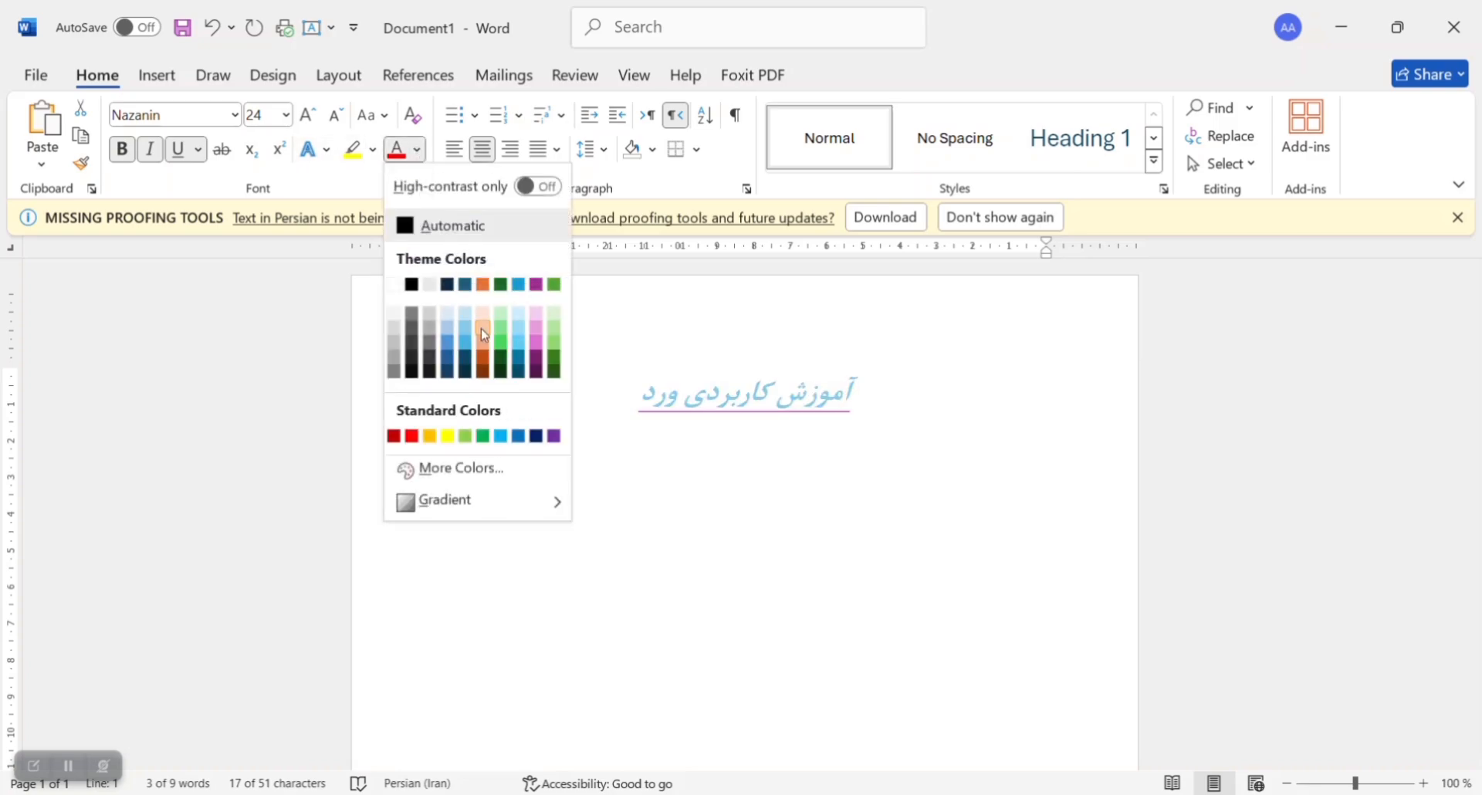
click(554, 357)
click(373, 155)
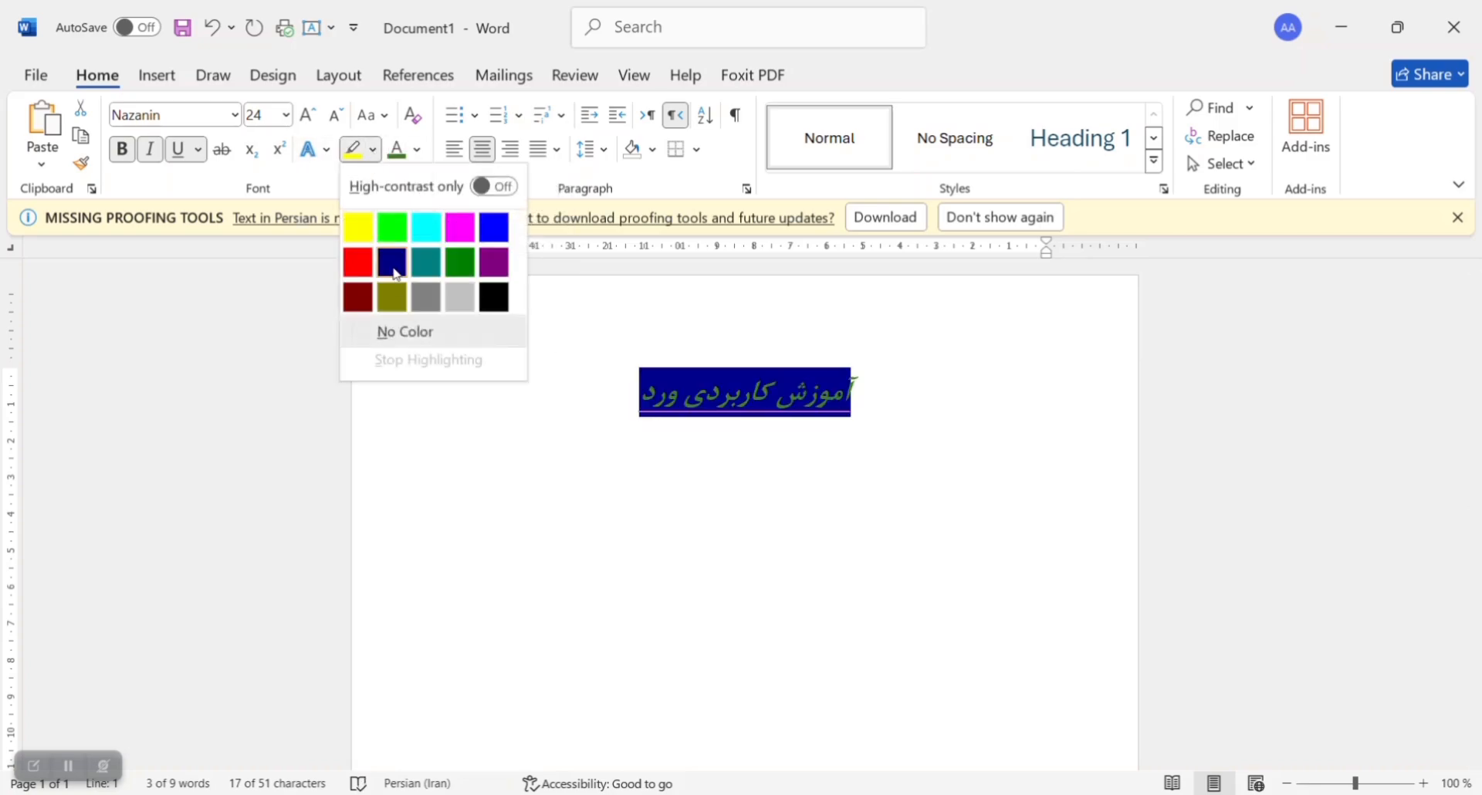
click(301, 183)
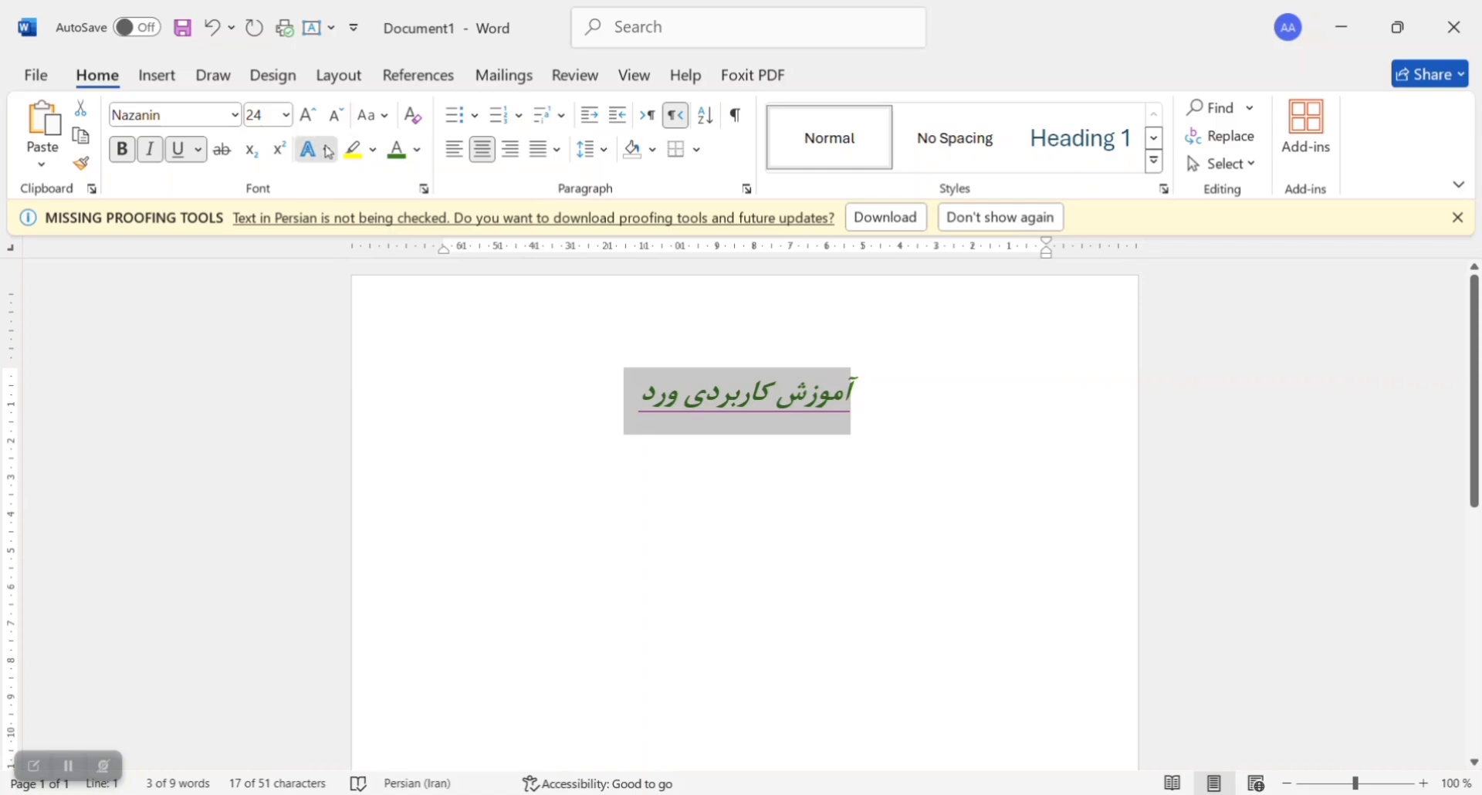
Step: Apply the purple text effect preset with reflection to the title
click(309, 149)
click(408, 283)
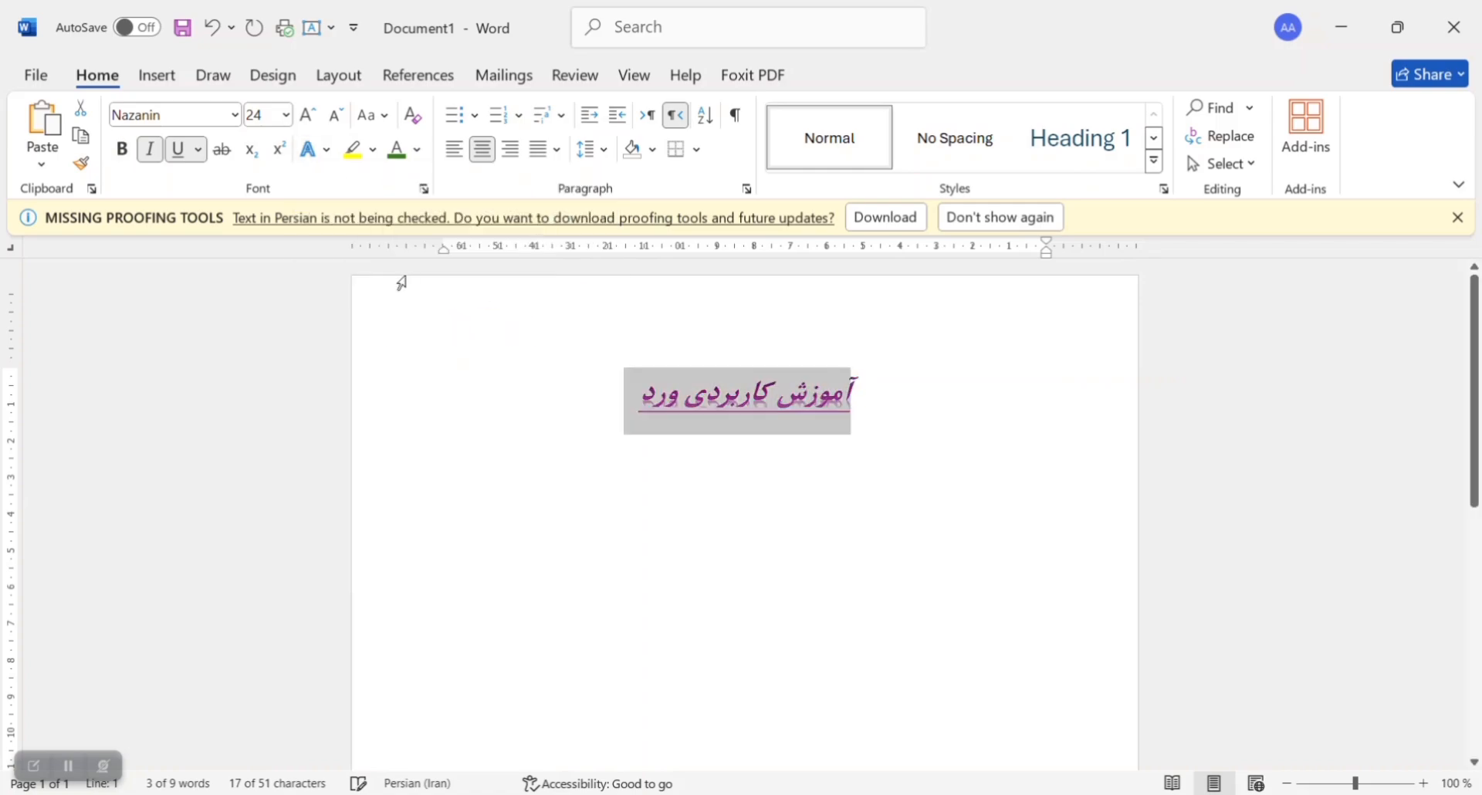
Step: Start a new line below the title and view the available letter-case options without applying one
click(633, 389)
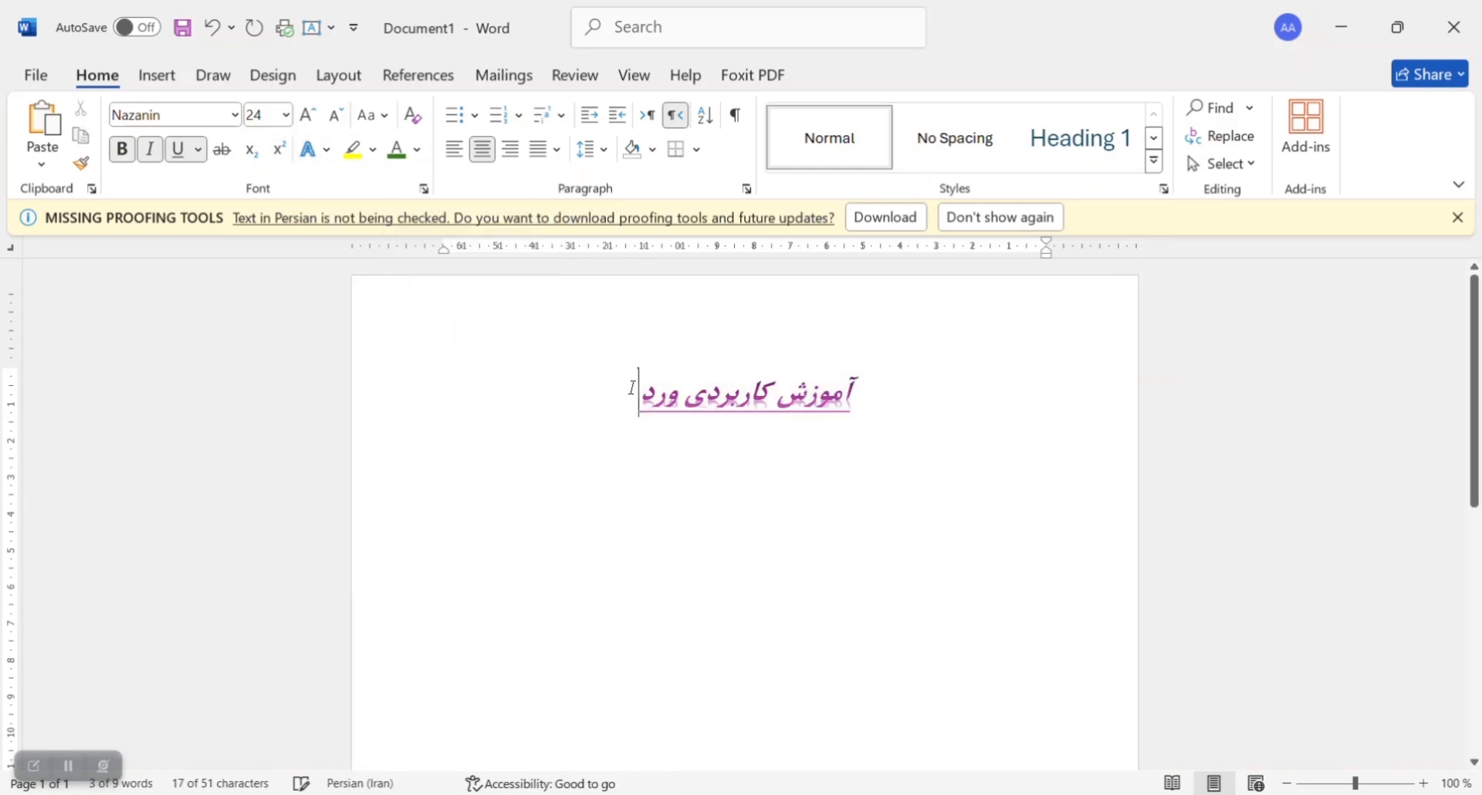
key(Return)
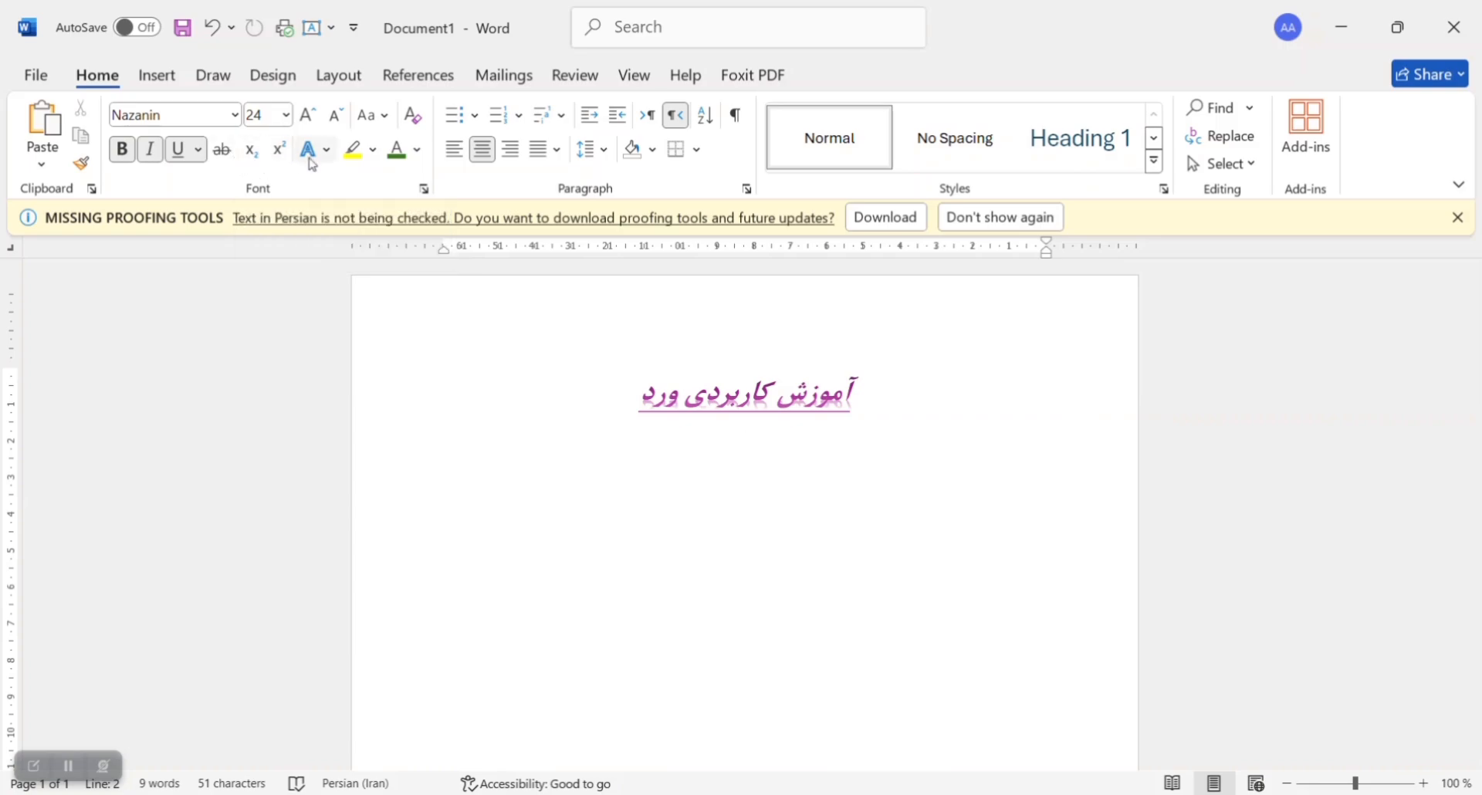
click(386, 121)
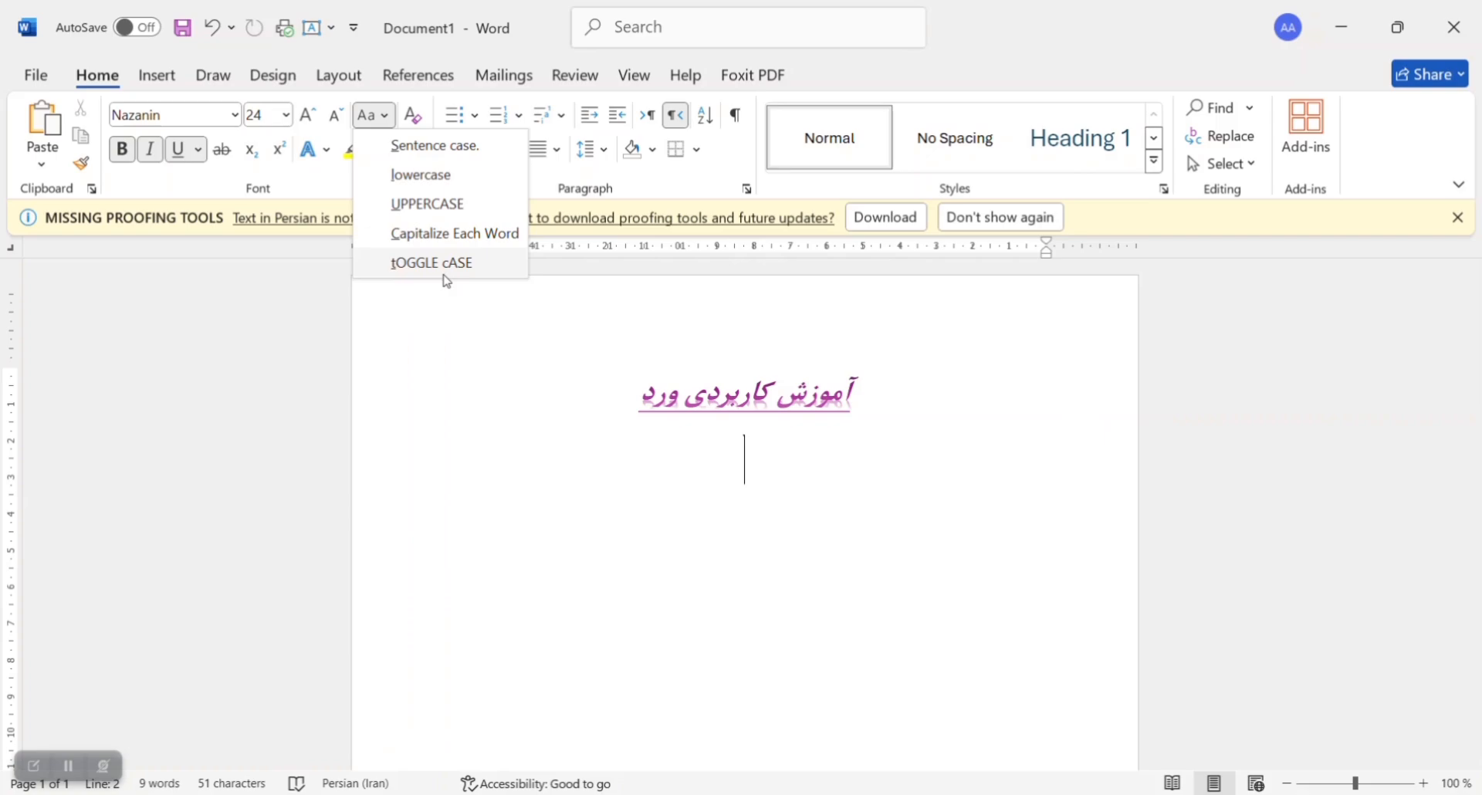
click(529, 449)
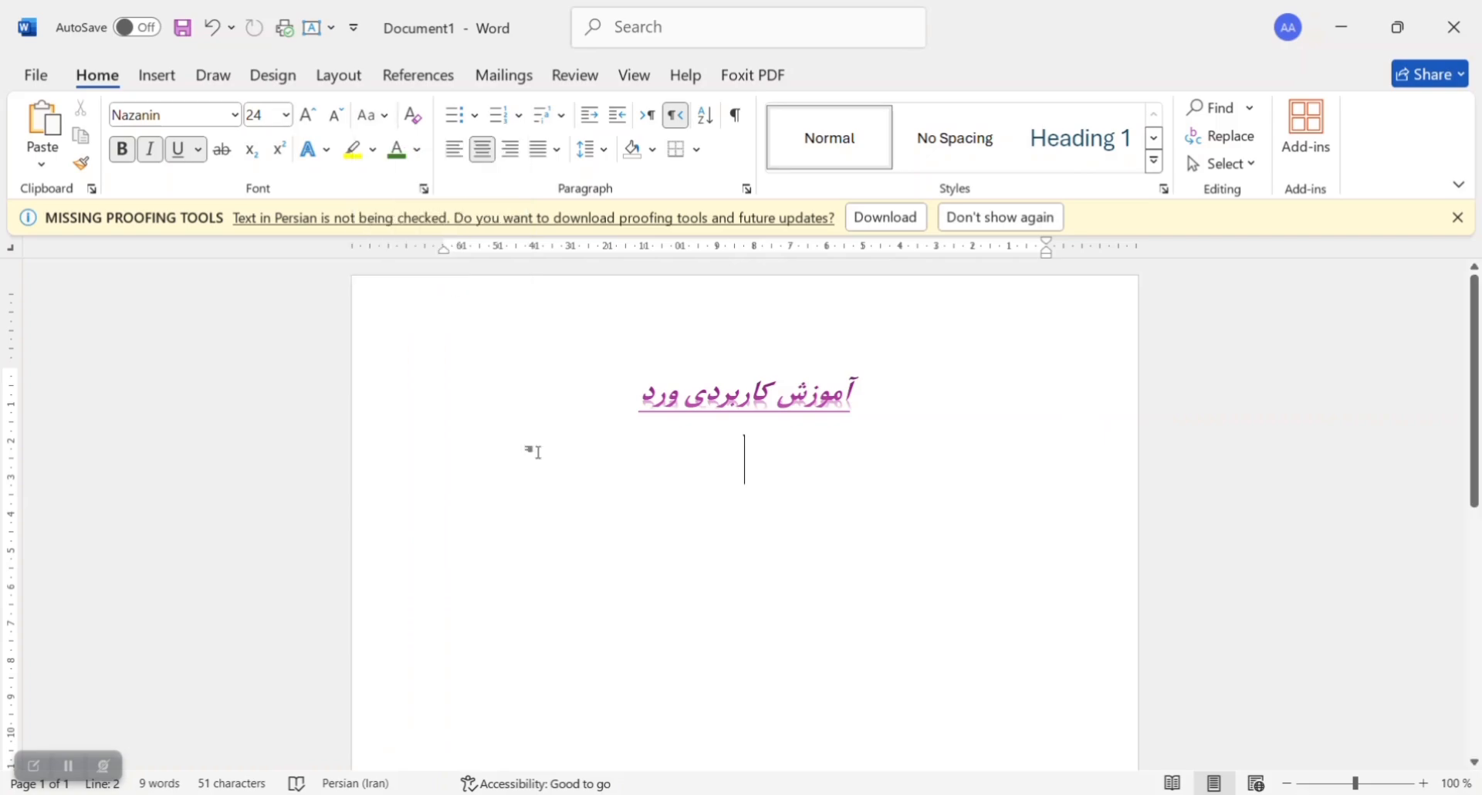
click(33, 765)
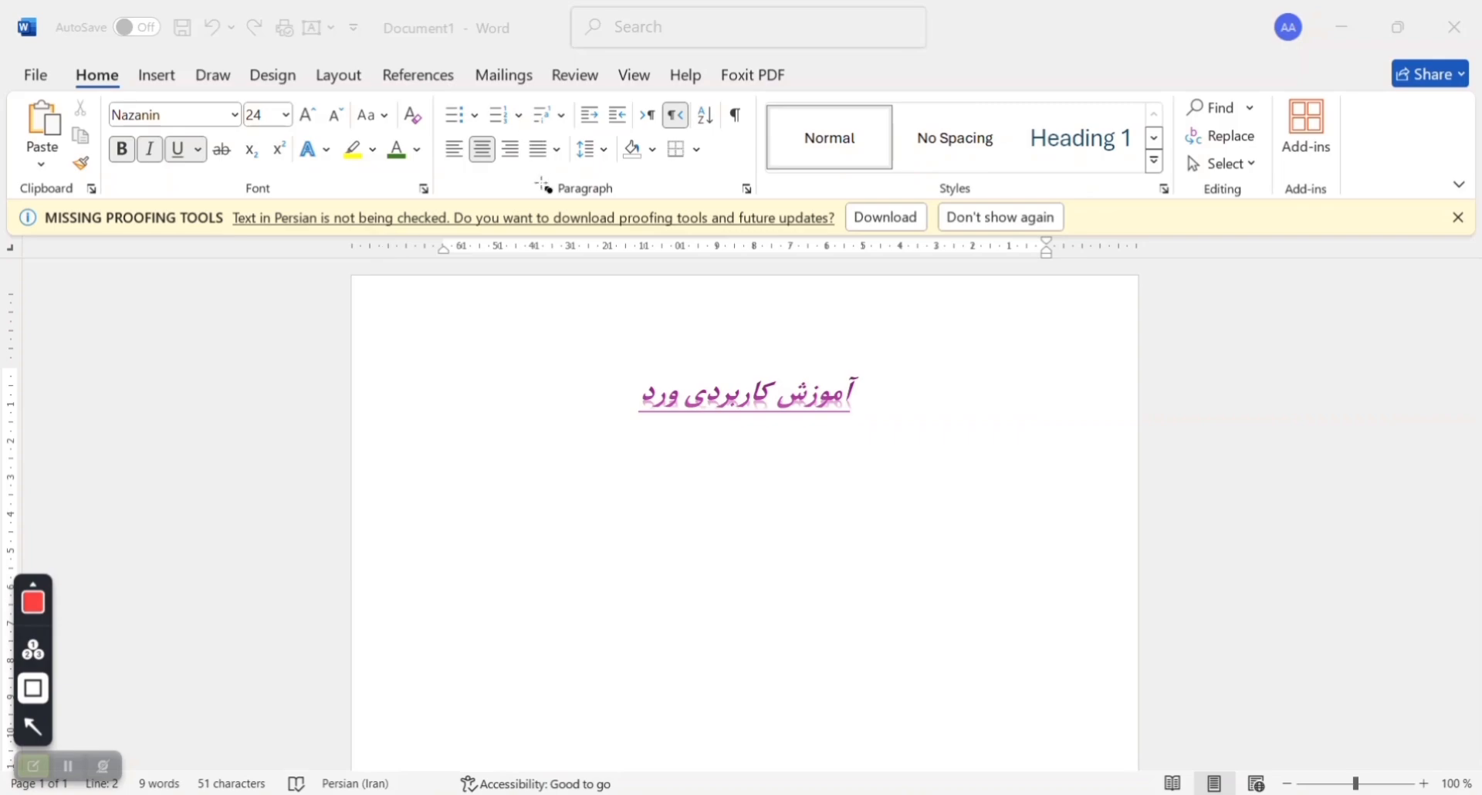
mouse_move(549, 181)
mouse_down()
mouse_move(636, 190)
mouse_move(626, 203)
mouse_up()
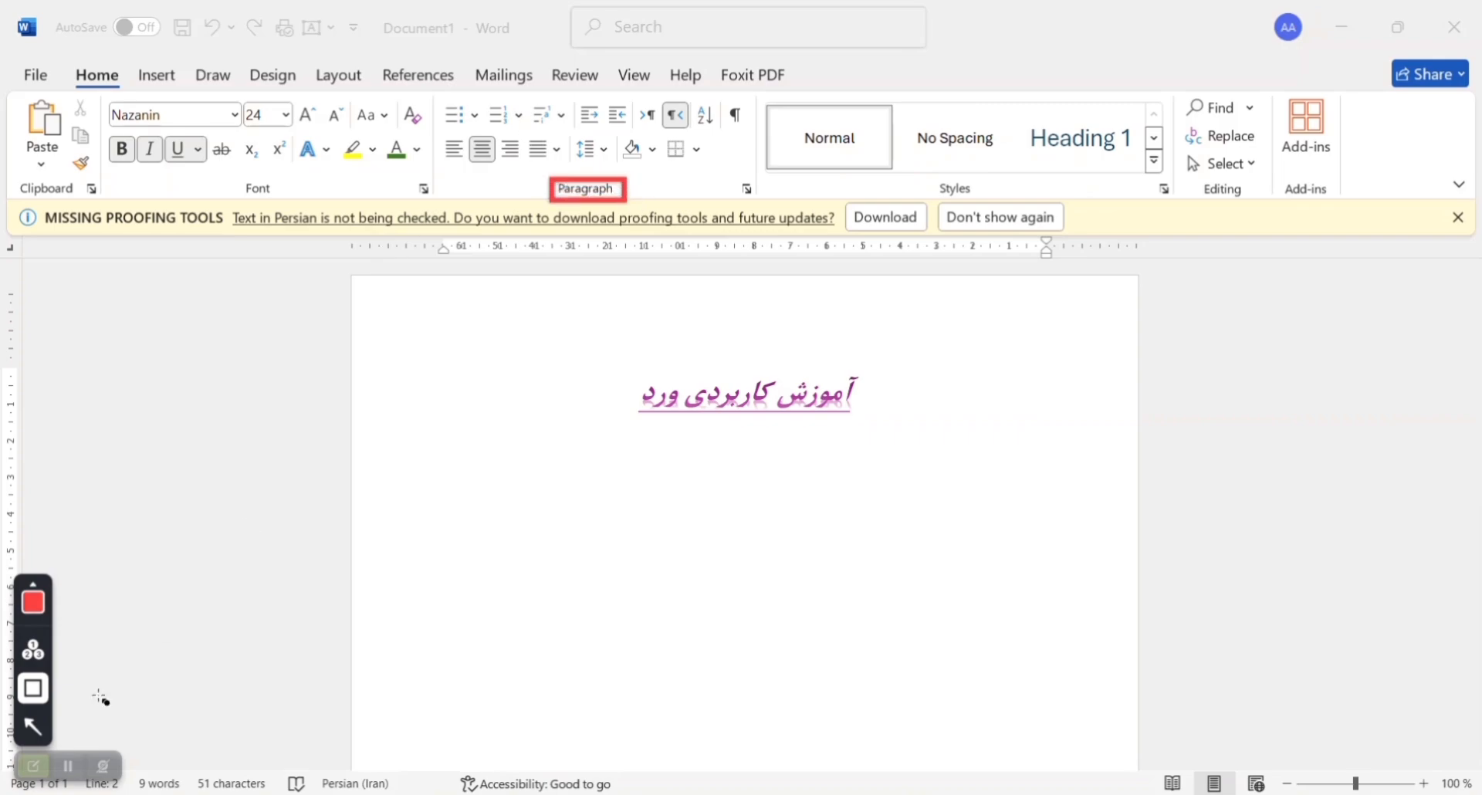
click(43, 766)
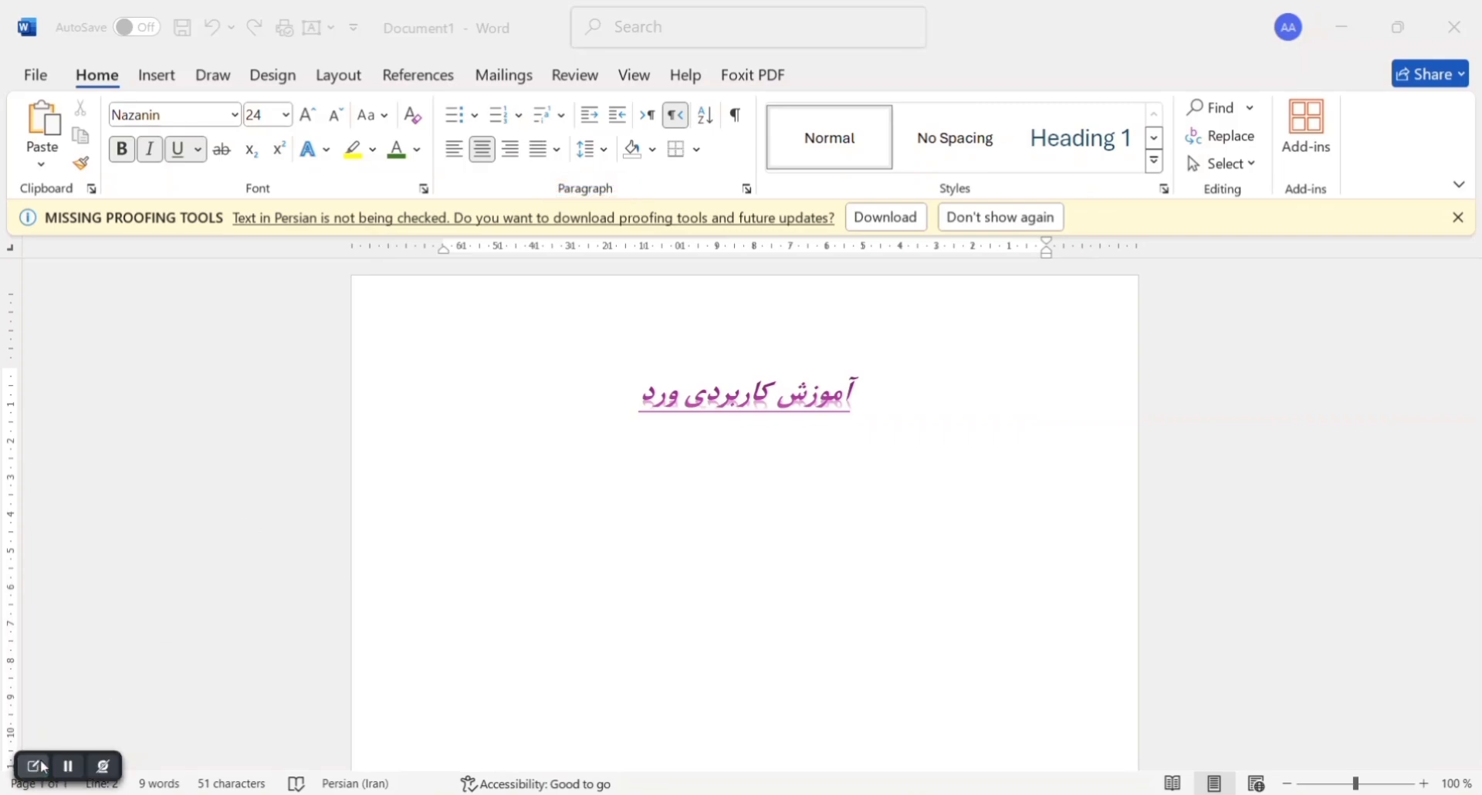
Step: Start a bulleted list with the four-diamond bullet below the title and enter "بخش ۱" as its first item
click(475, 117)
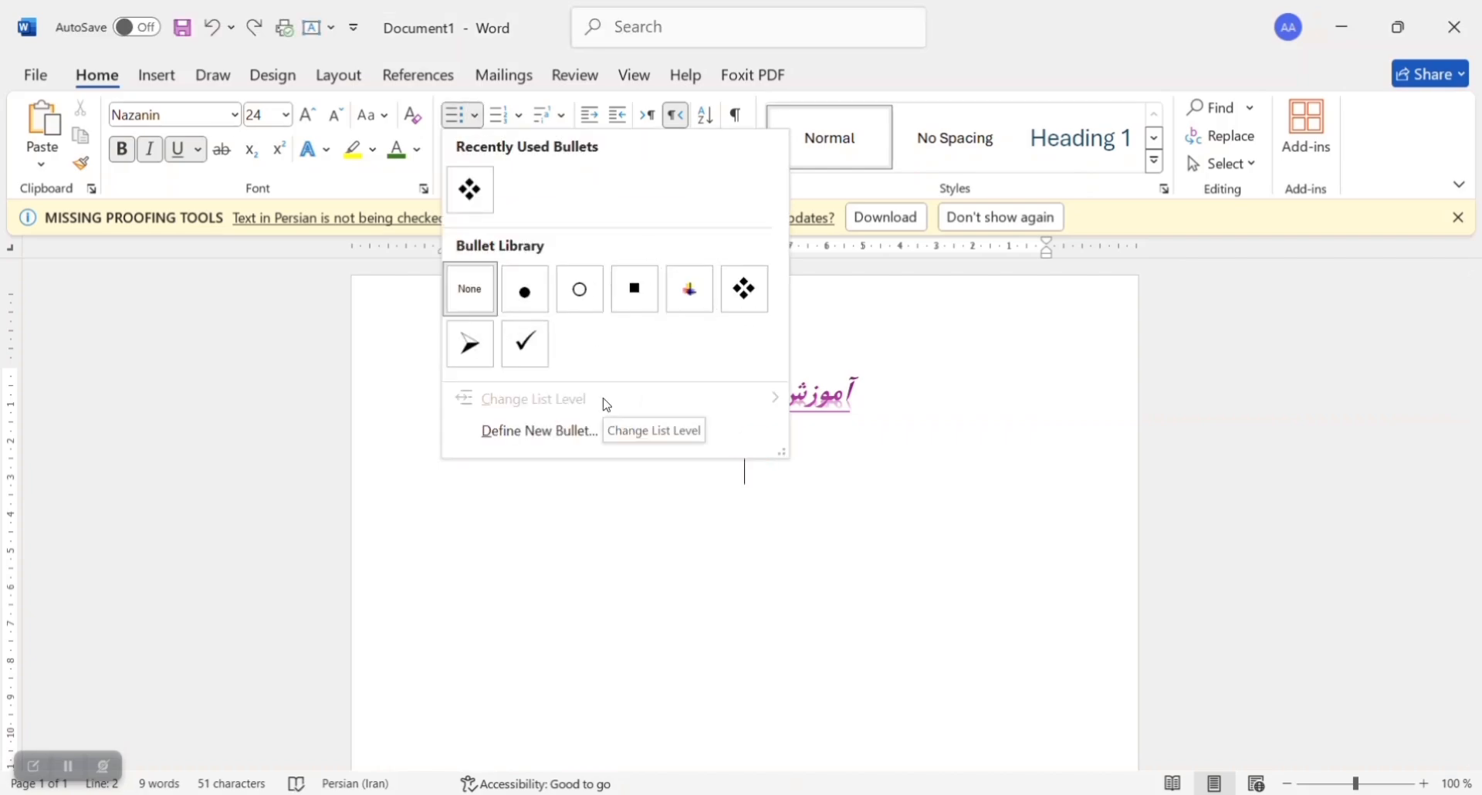
click(733, 299)
text(بخش ۱)
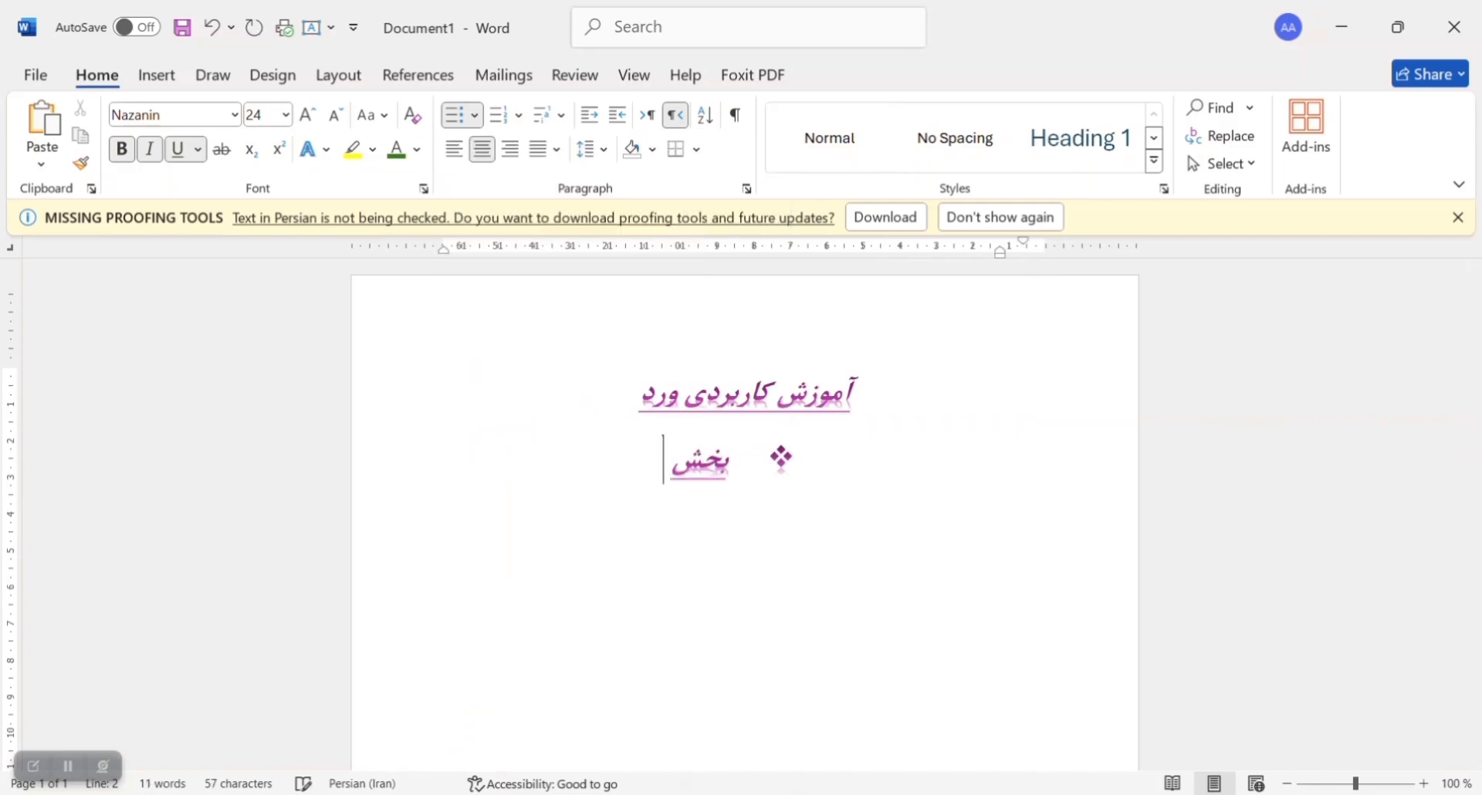
key(Return)
key(BackSpace)
key(BackSpace)
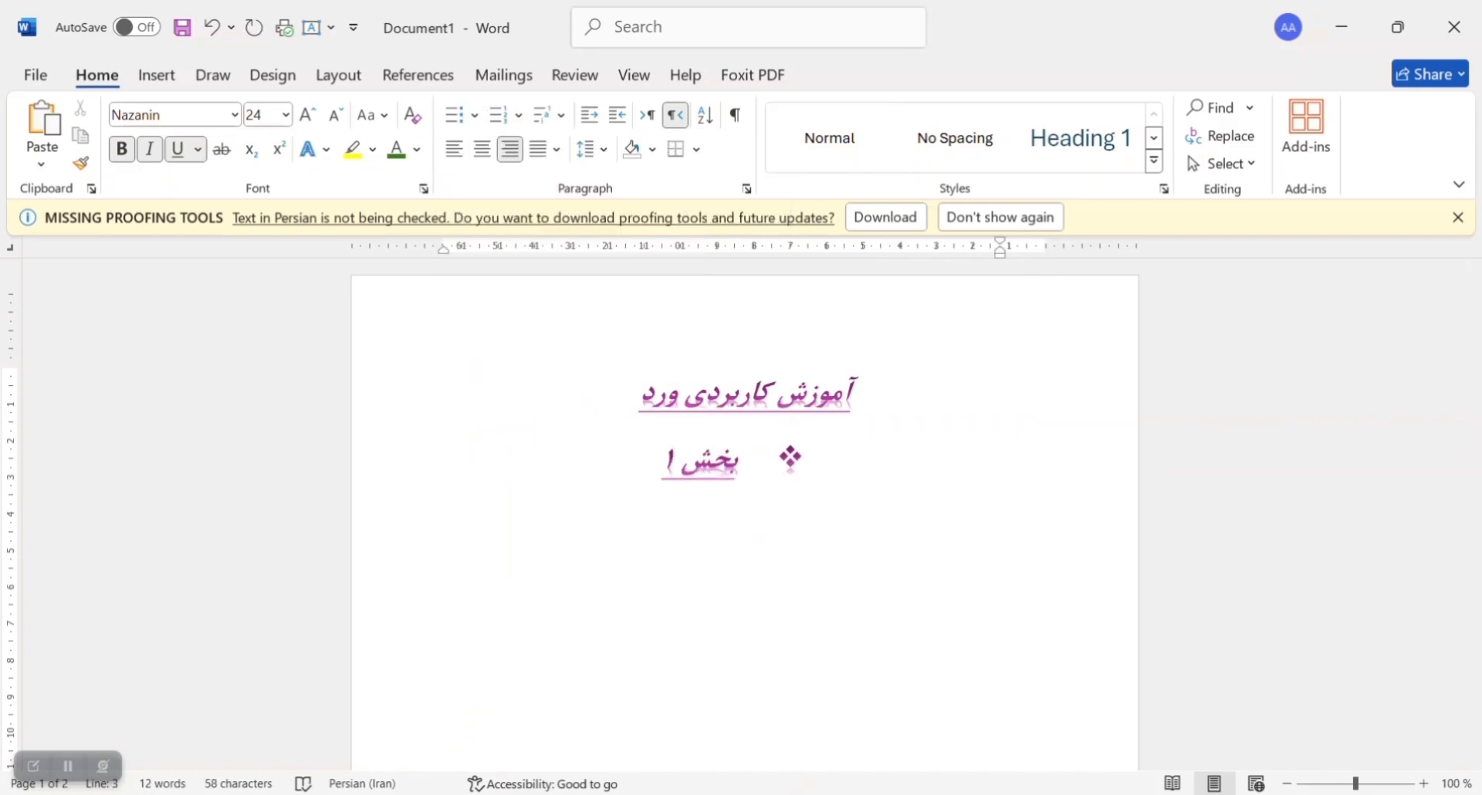
Step: Add the items "بخش ۲" and "بخش۳" to the bulleted list
click(662, 463)
key(Return)
text(بخش ۲)
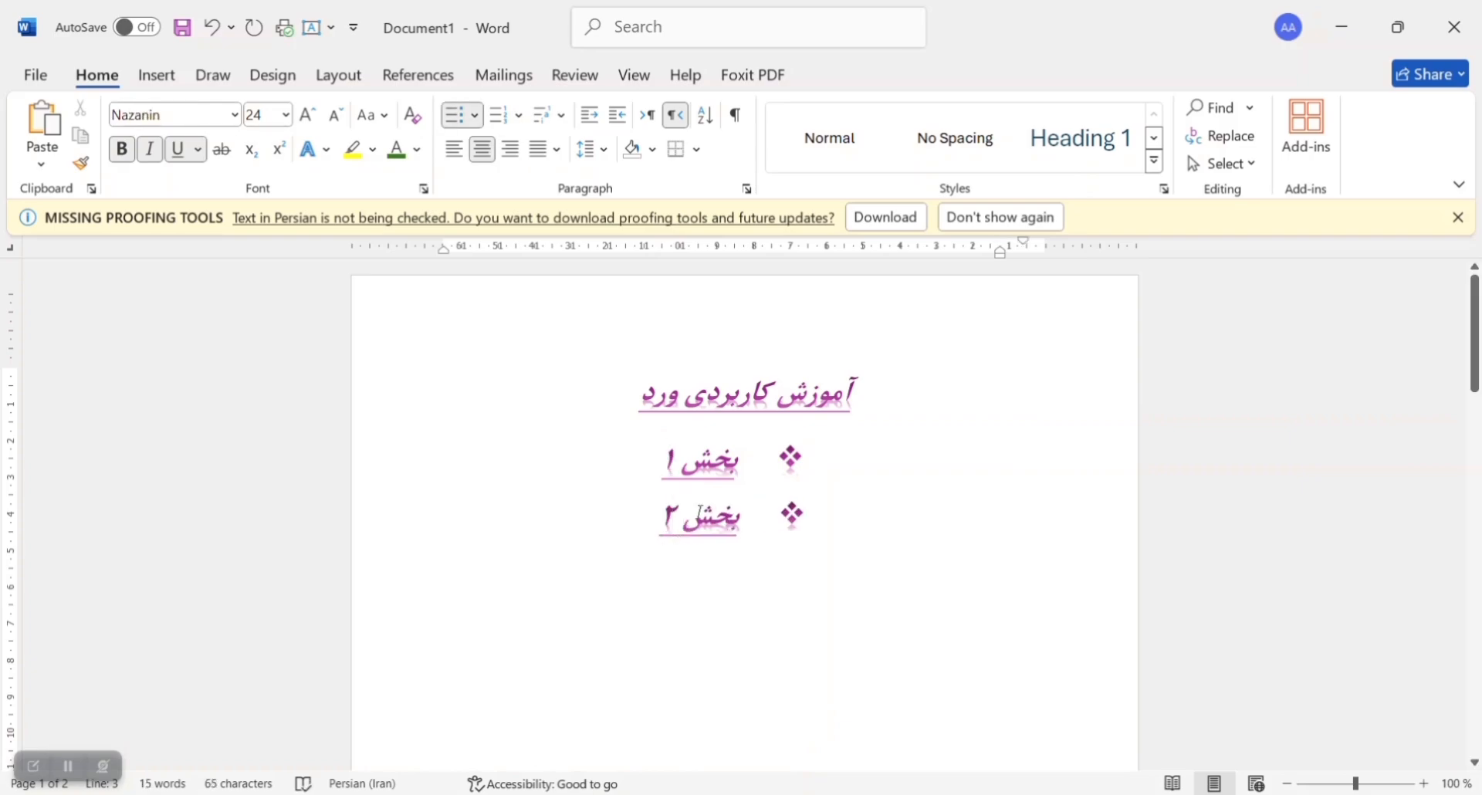
key(Return)
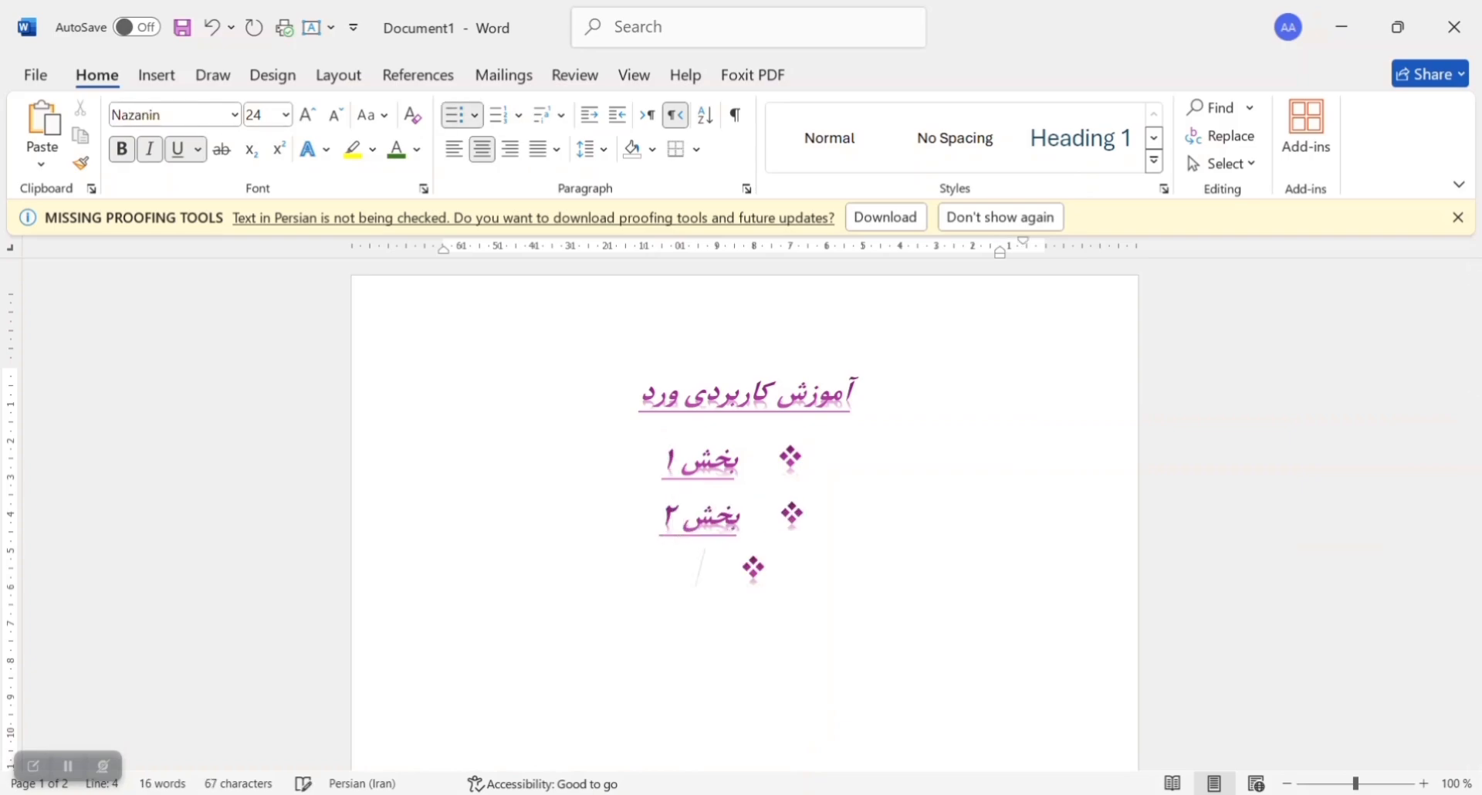
text(بخش ۳)
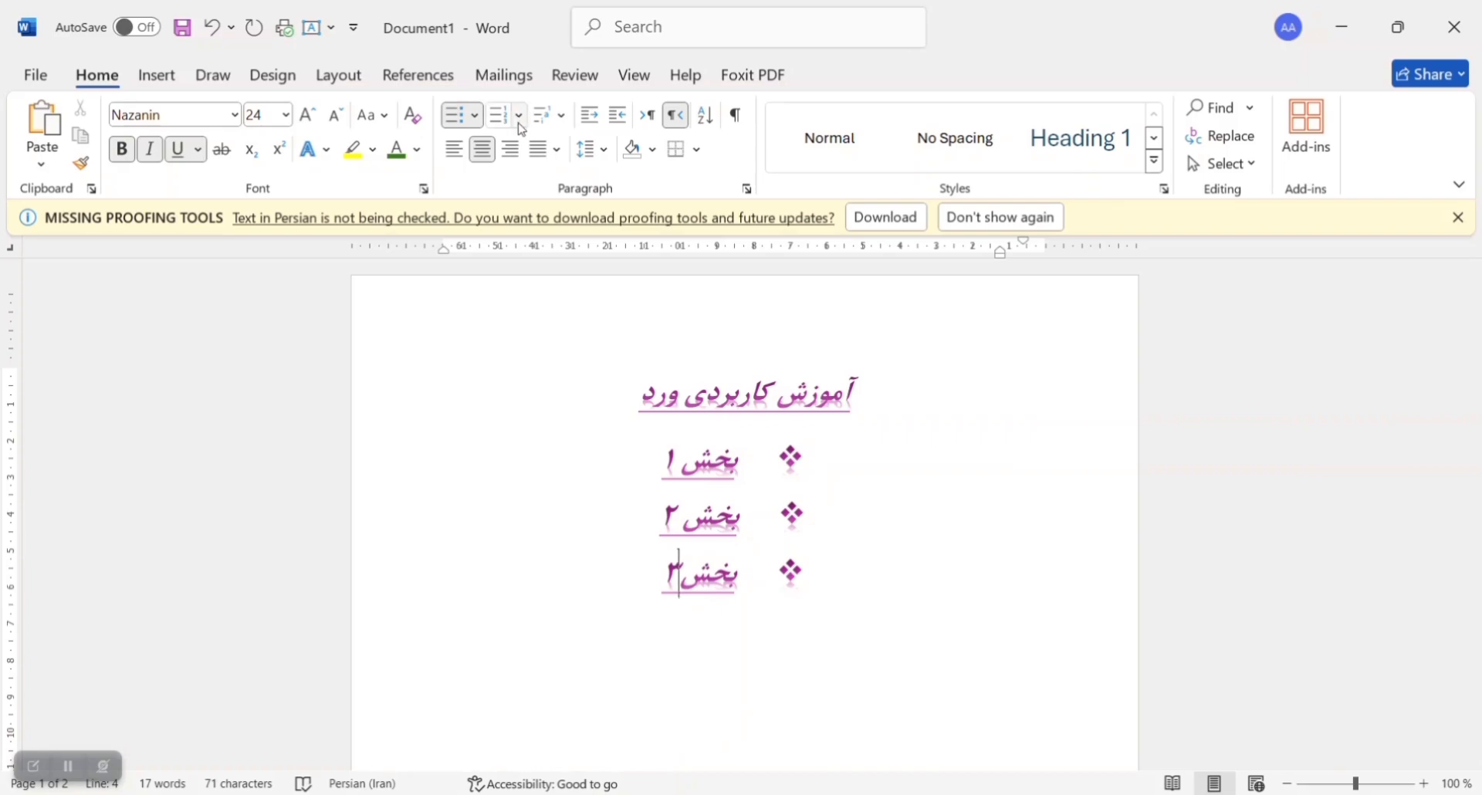
Step: Change the list's diamond bullets to the a), b), c) numbering format
click(519, 115)
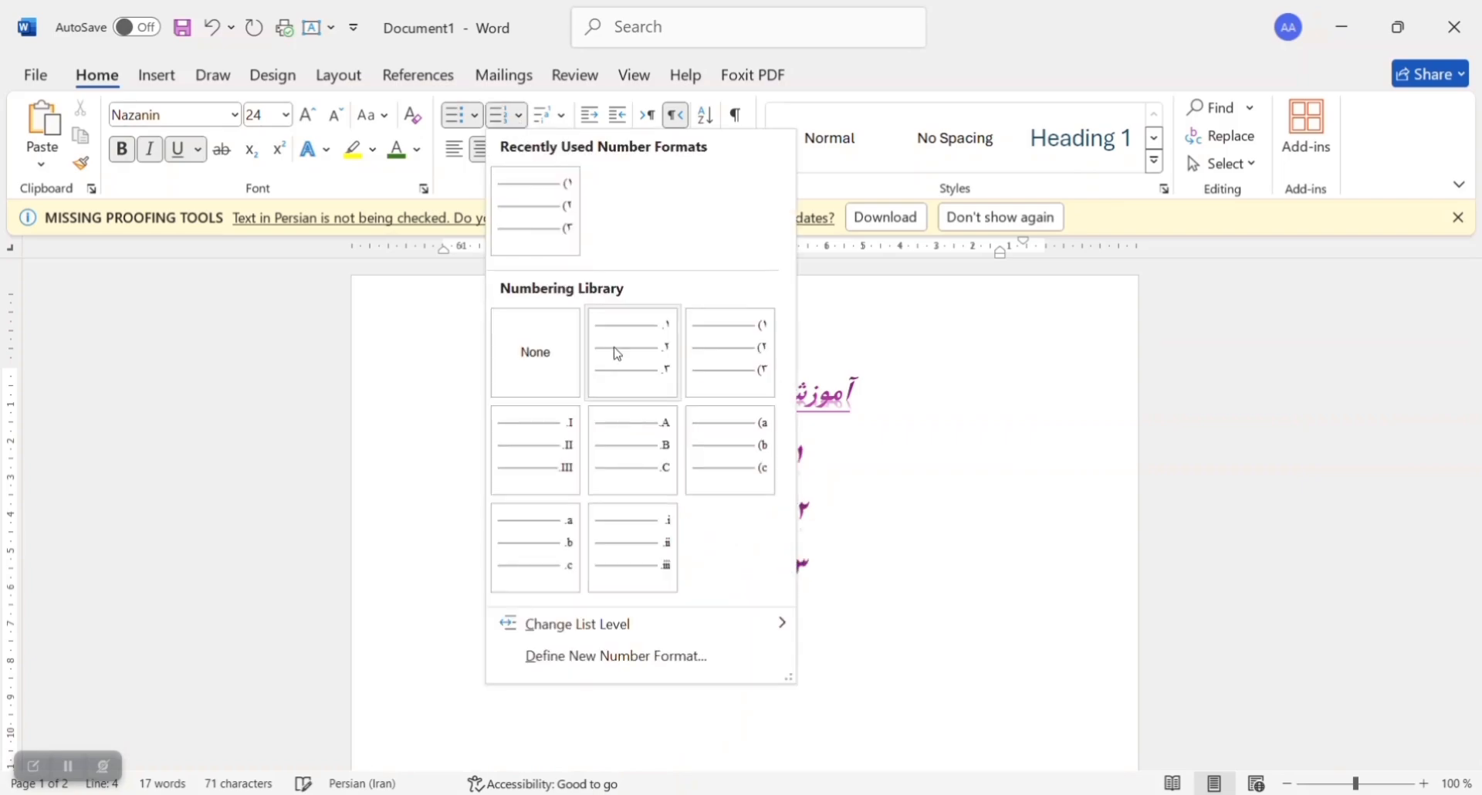
click(730, 457)
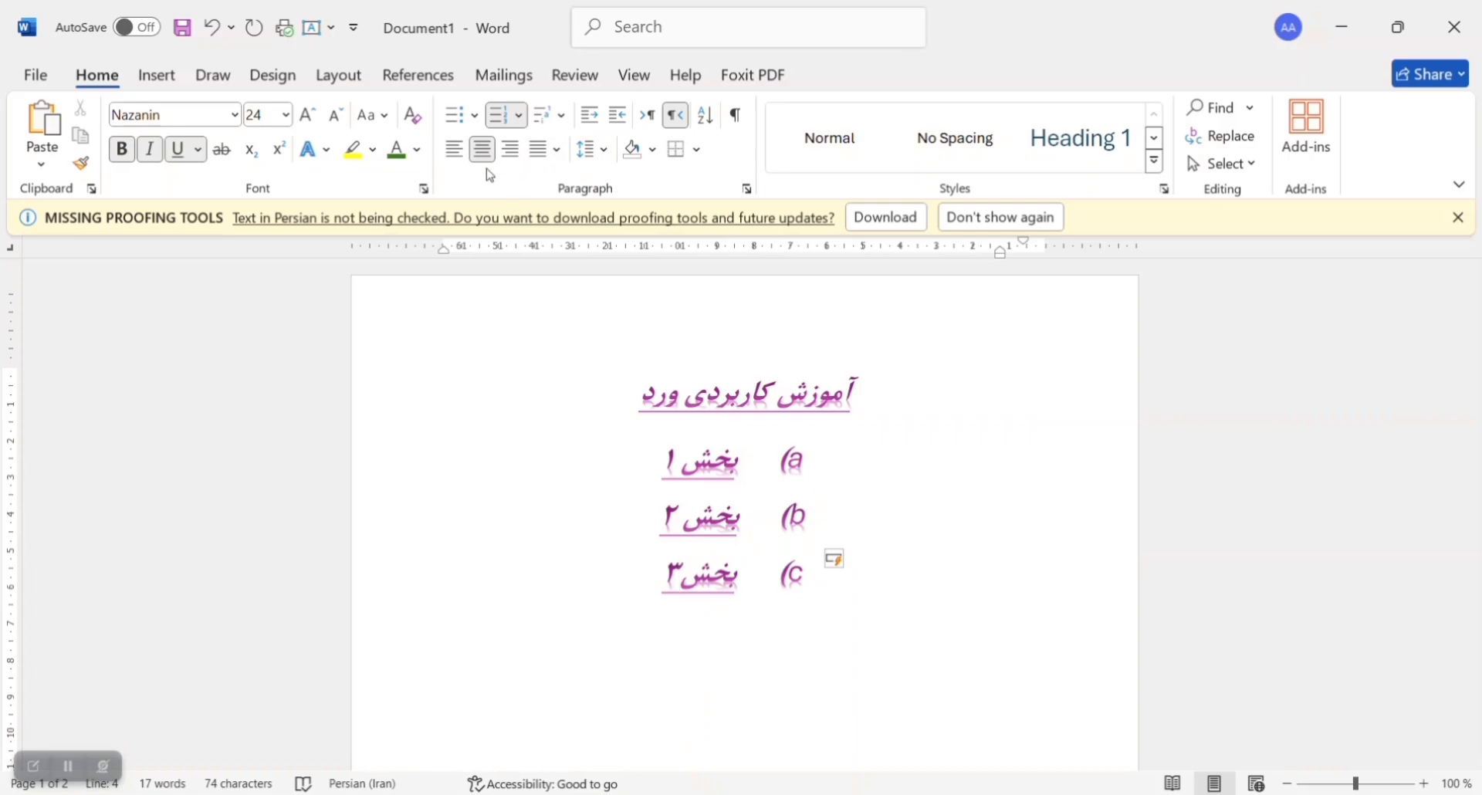
Step: Select the whole document and try left and right alignment, finishing with all text centred
drag(628, 389, 672, 486)
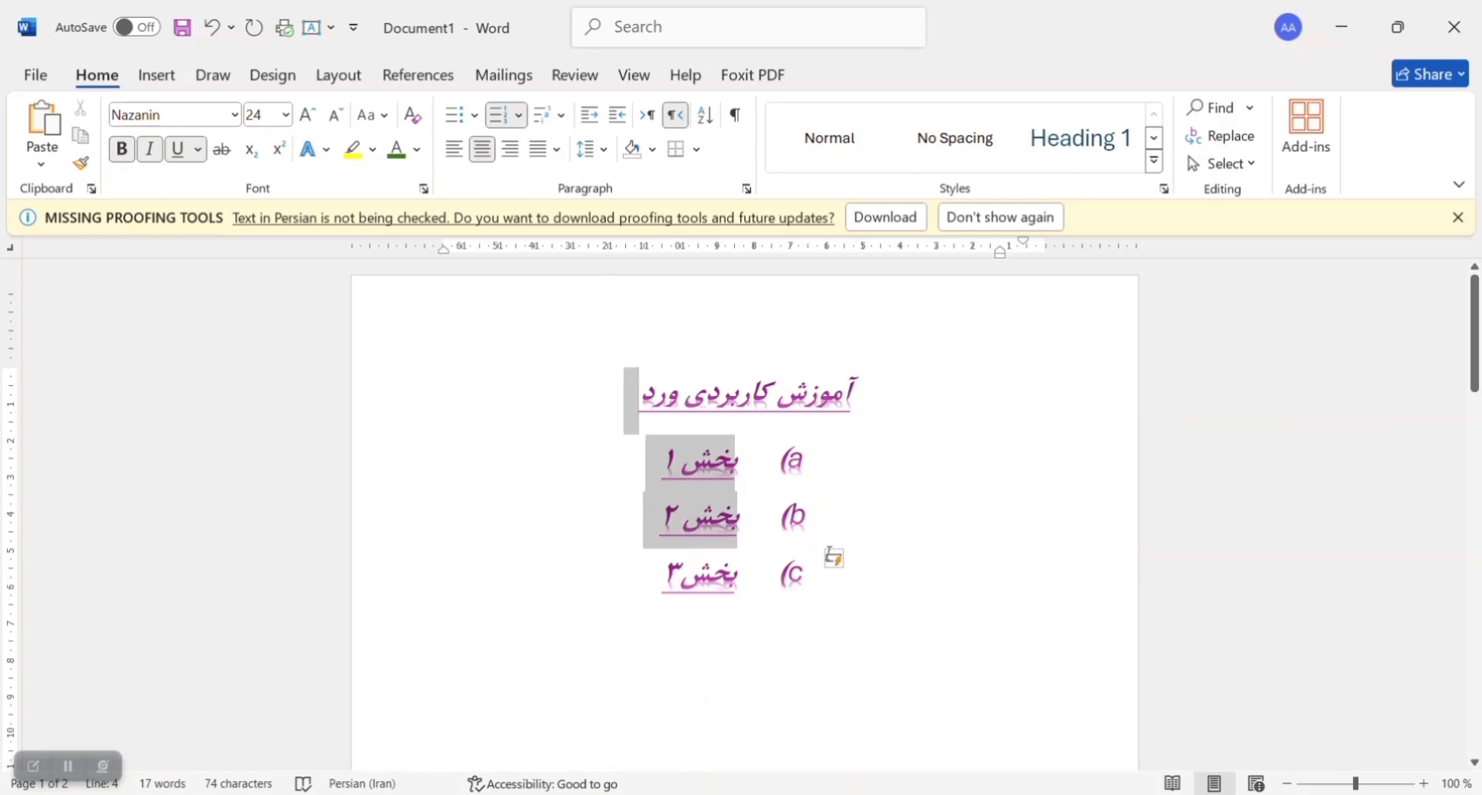
key(ctrl+a)
click(669, 484)
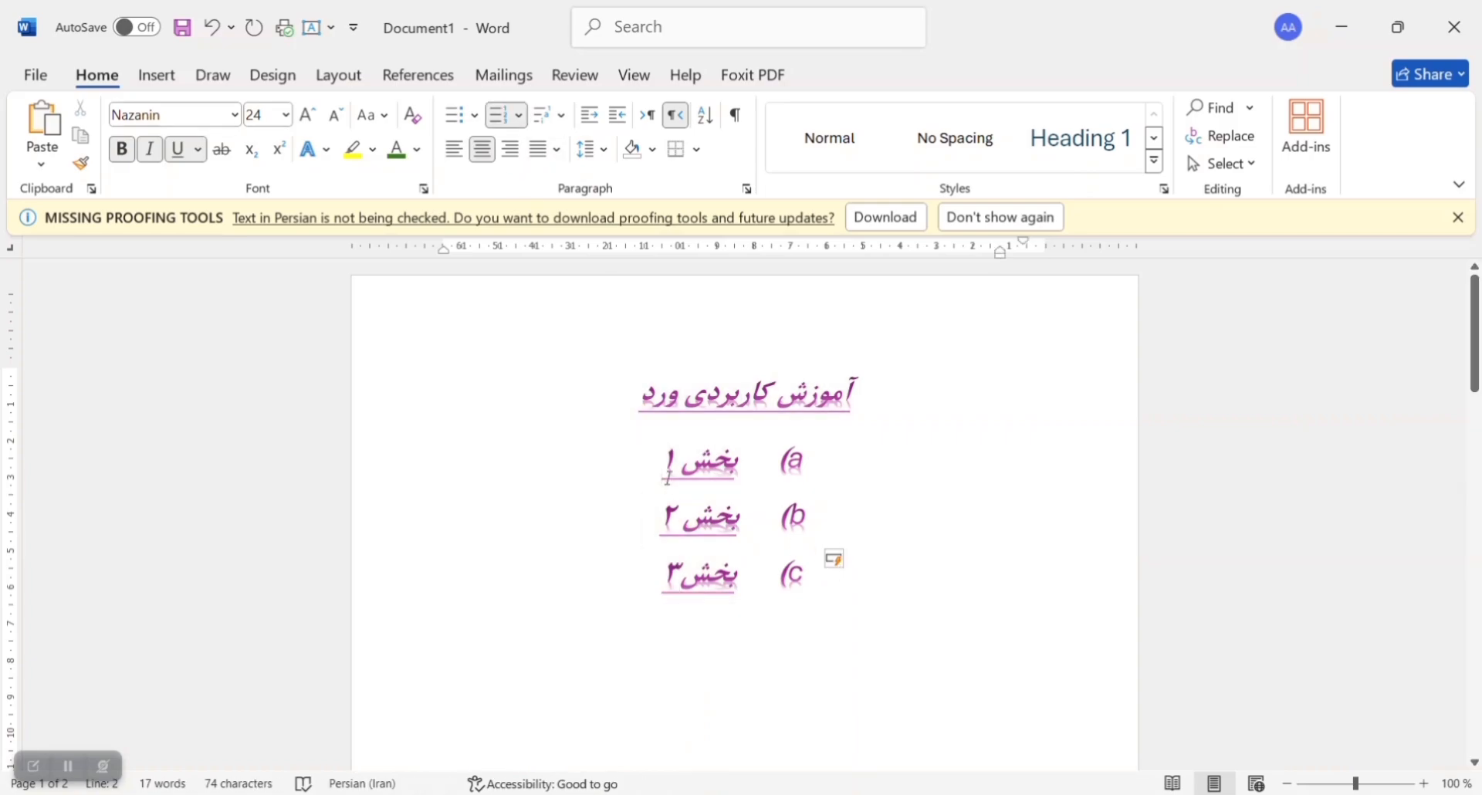
key(ctrl+a)
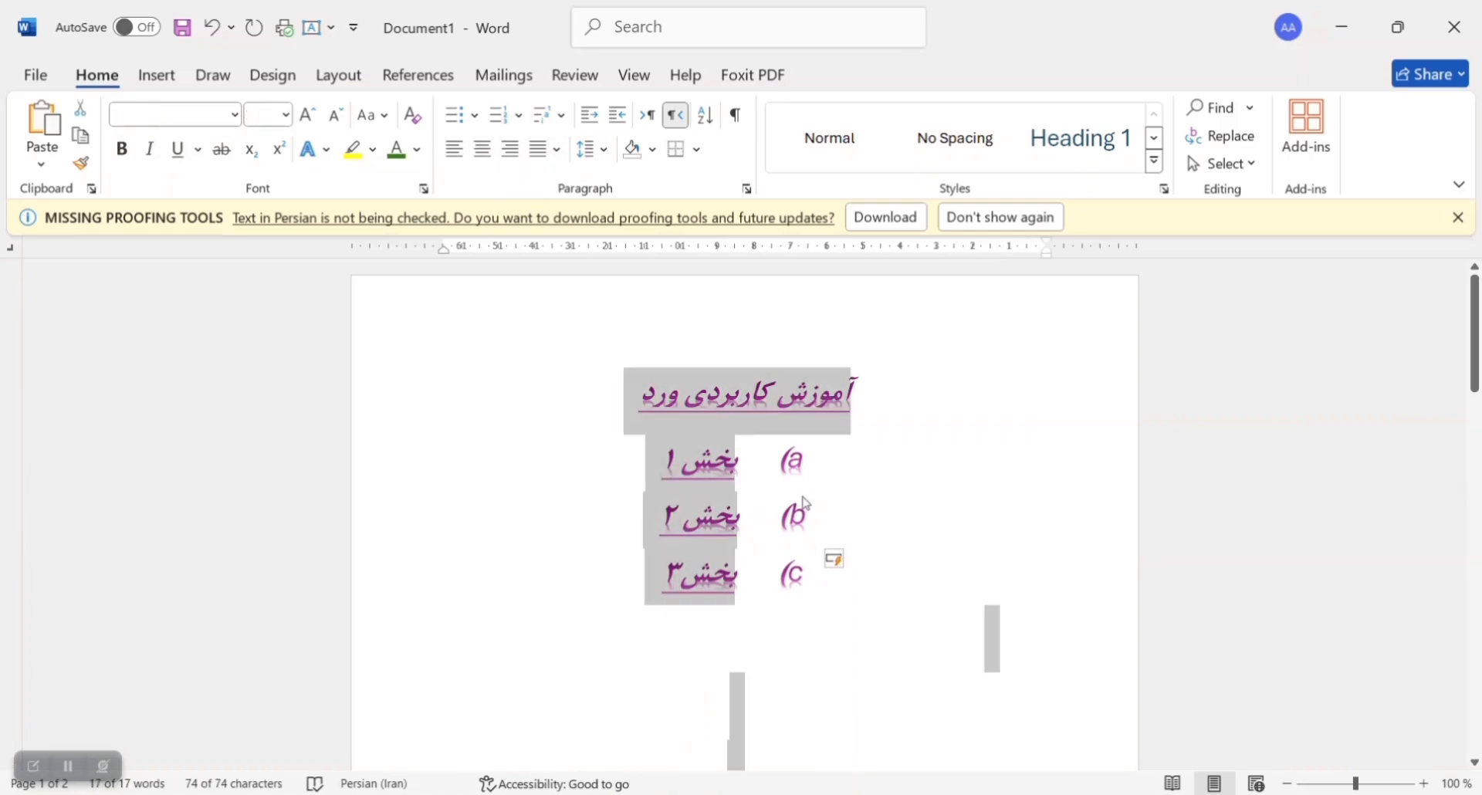
click(488, 150)
click(462, 154)
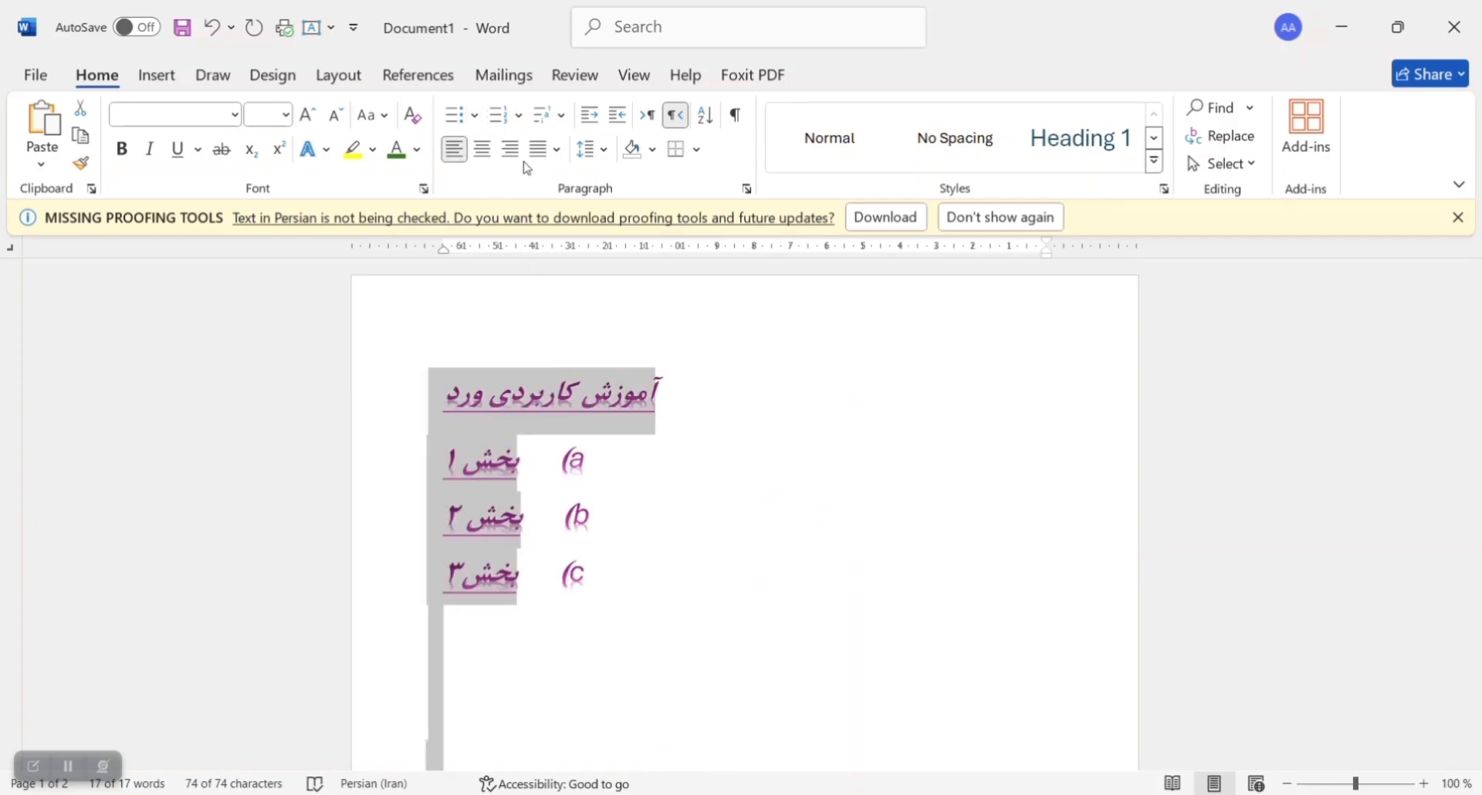
click(509, 155)
click(482, 150)
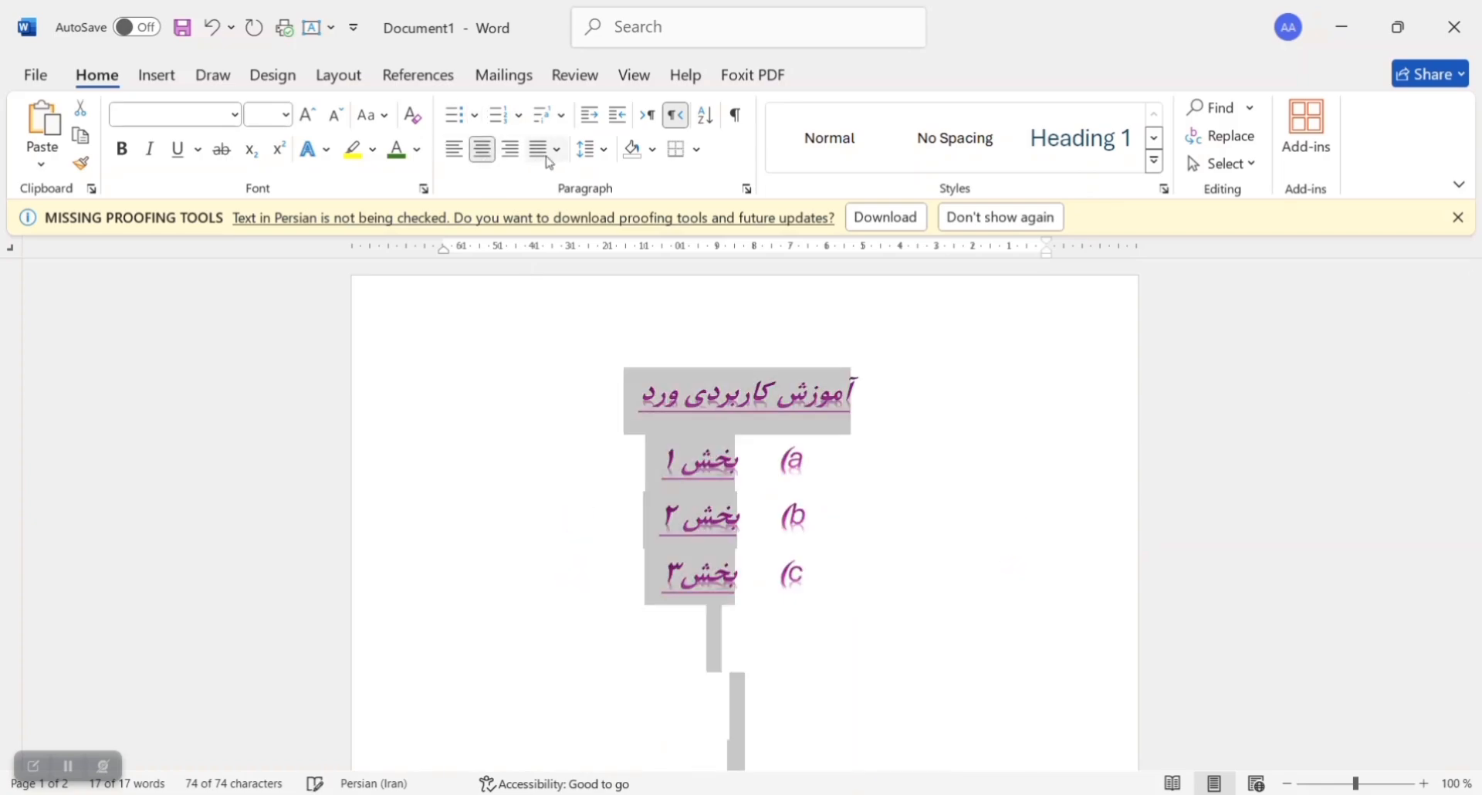
Step: Justify all the selected text and return it to centre alignment
click(557, 150)
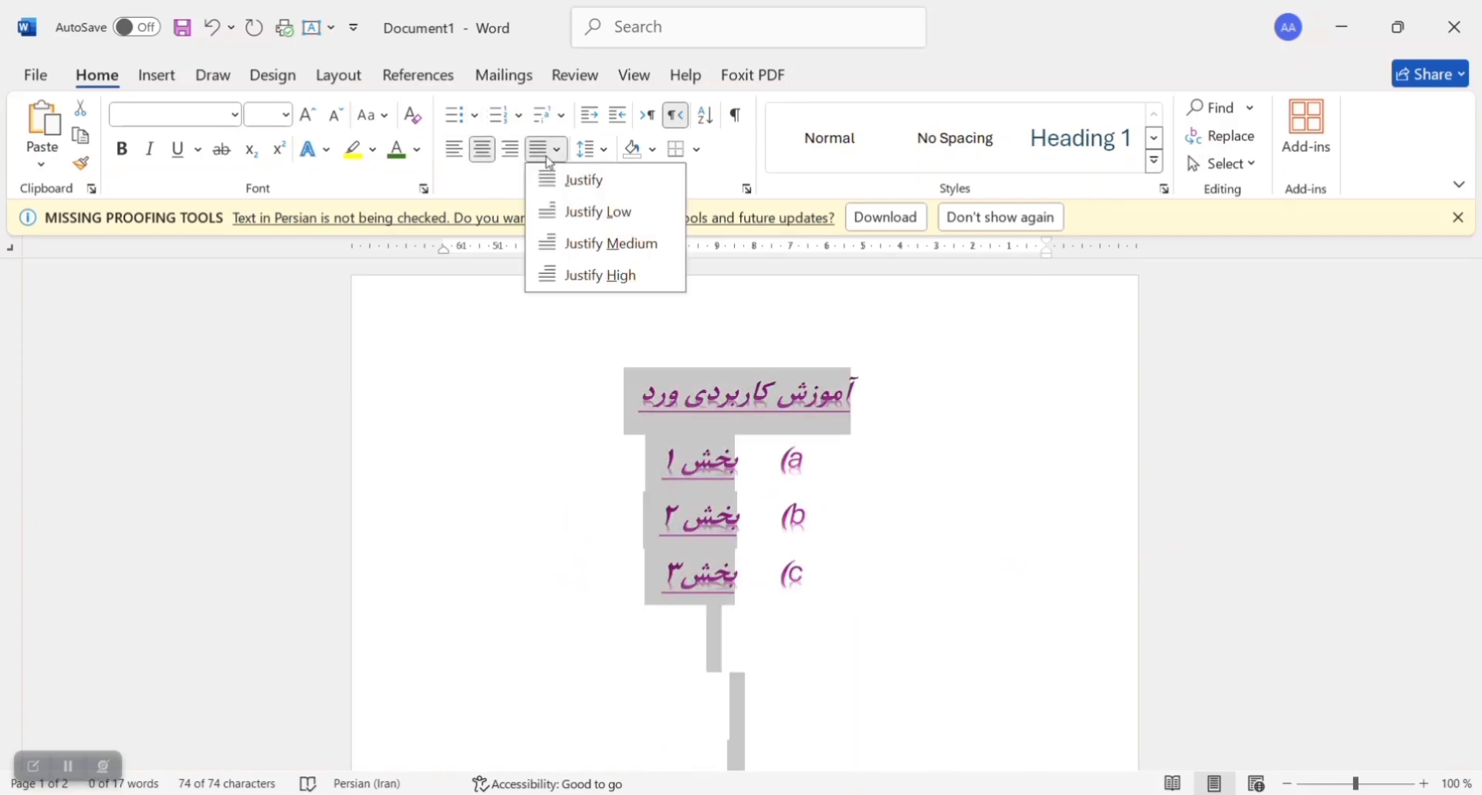
click(623, 190)
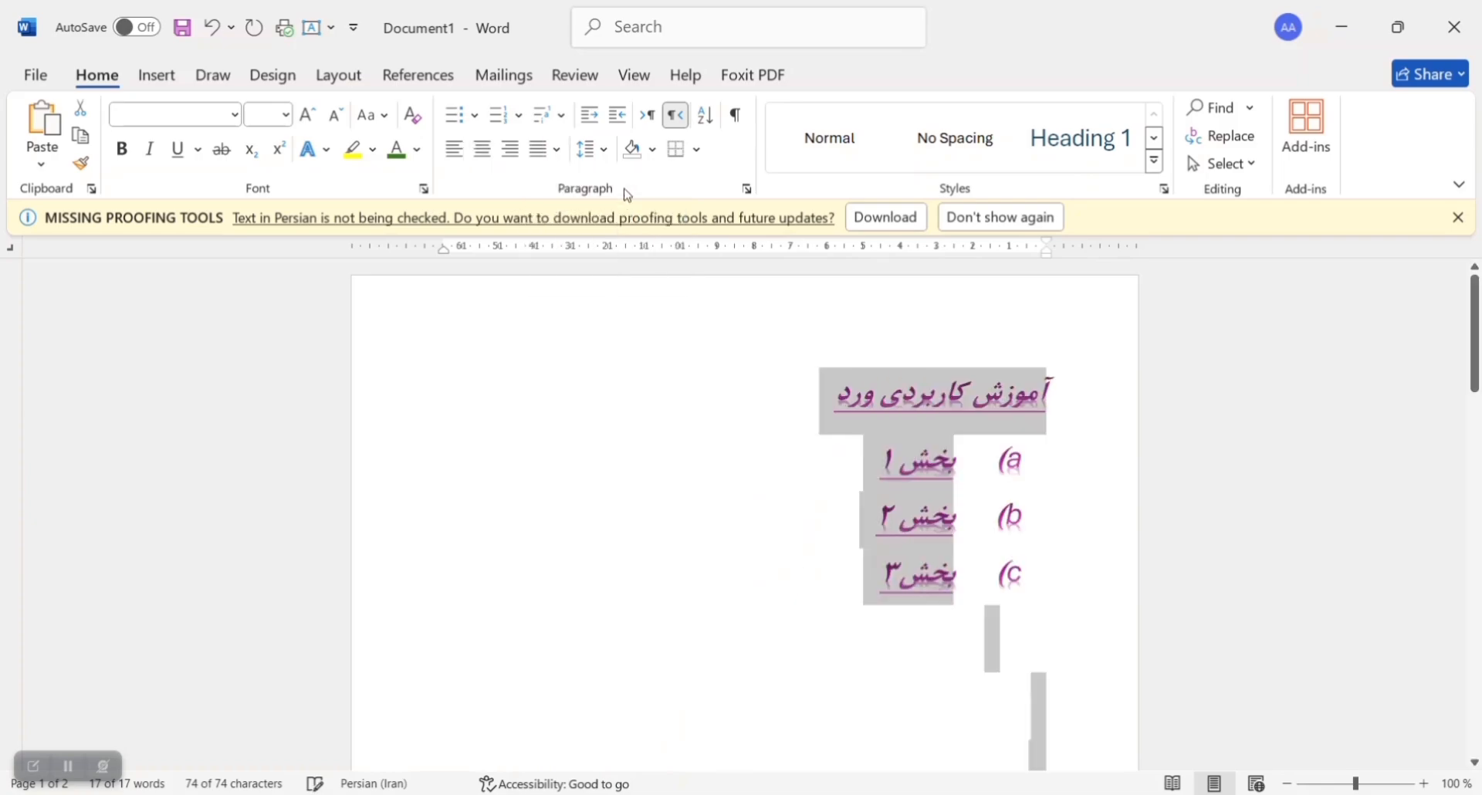
click(483, 149)
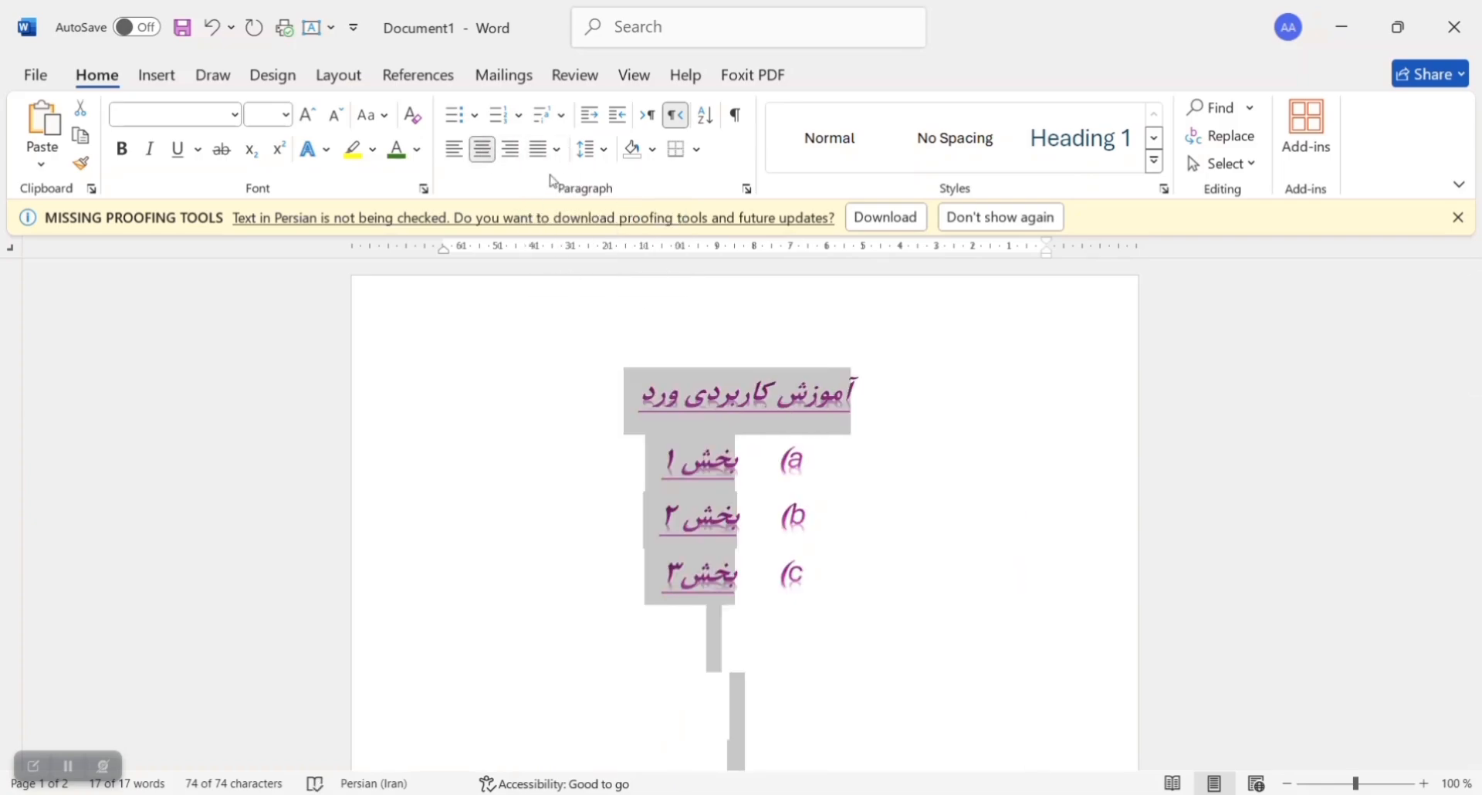
Step: Increase the indent of all the selected text several levels and decrease it back to the margin
click(614, 119)
click(601, 120)
click(626, 118)
click(626, 119)
click(627, 118)
click(627, 118)
click(627, 118)
click(627, 118)
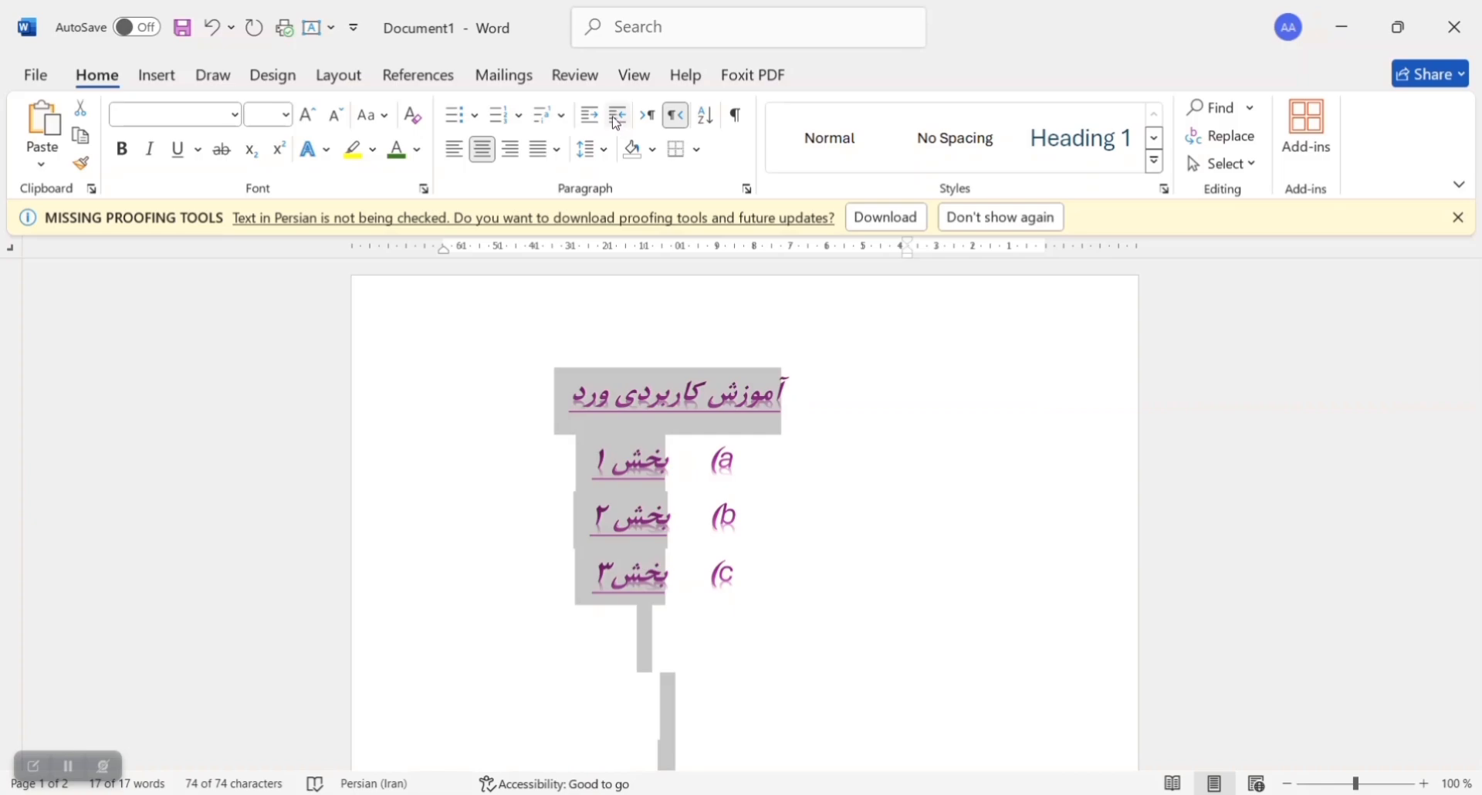
click(590, 115)
click(589, 115)
click(590, 115)
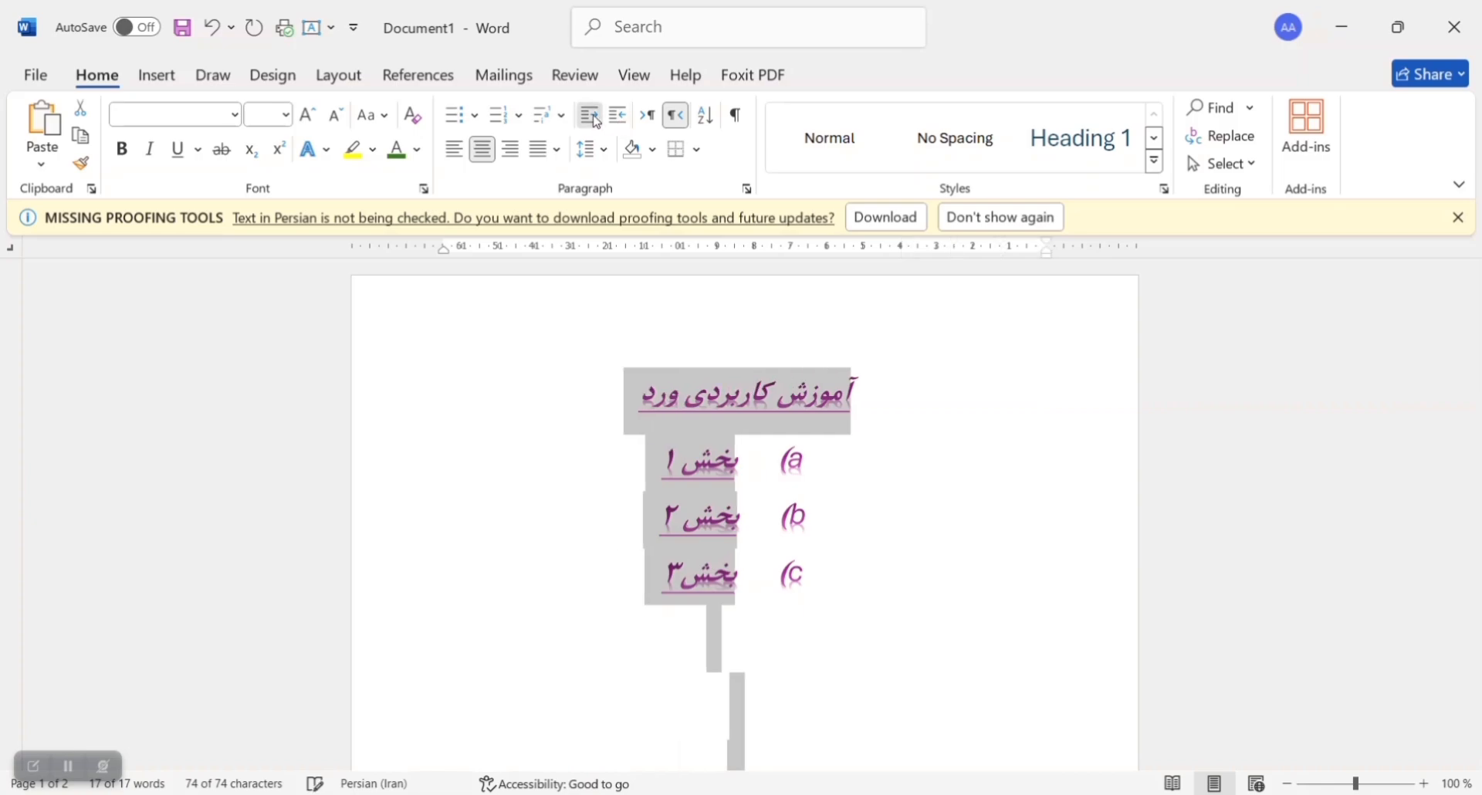
Step: View the line and paragraph spacing options for the selected text without applying one
click(607, 154)
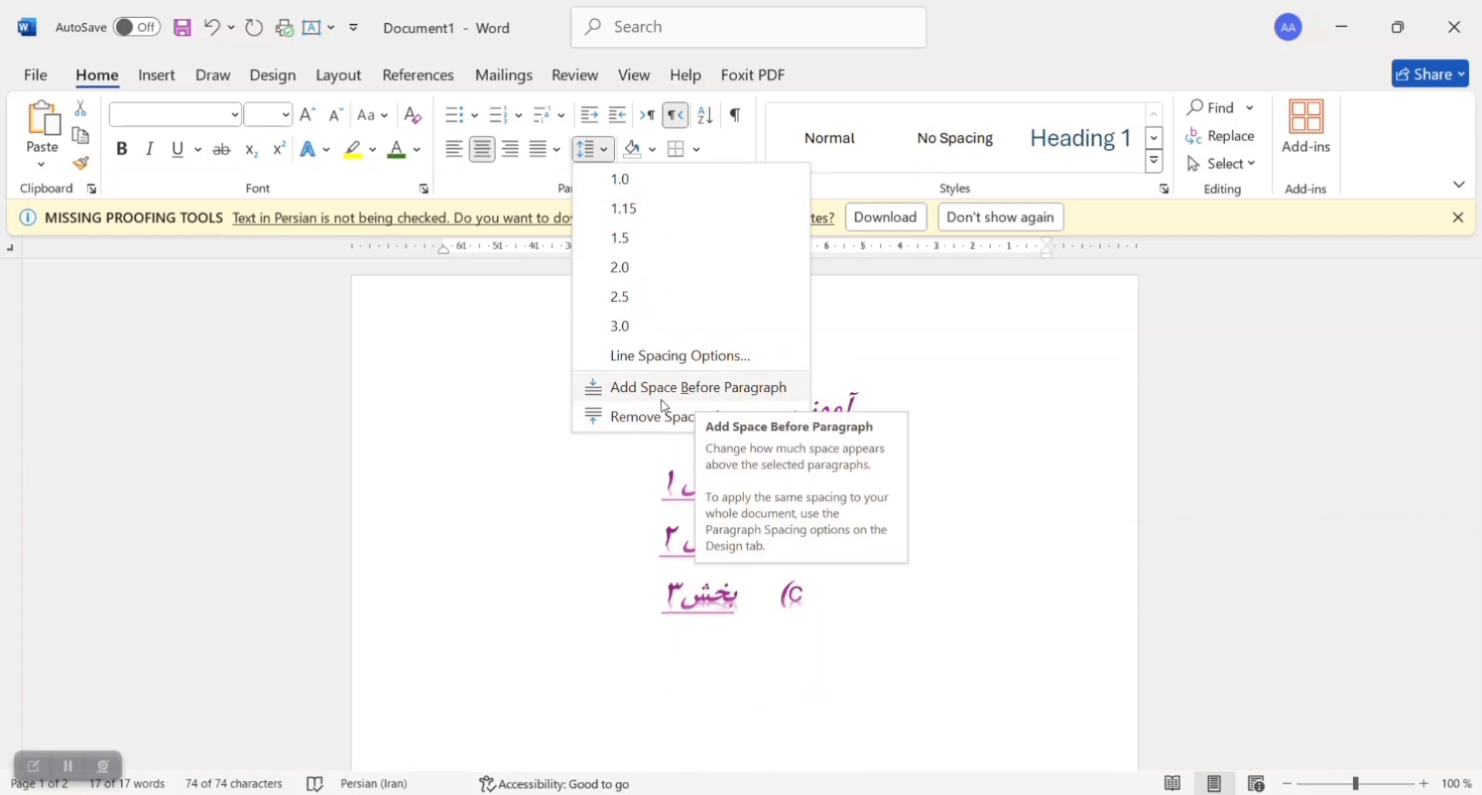
click(545, 185)
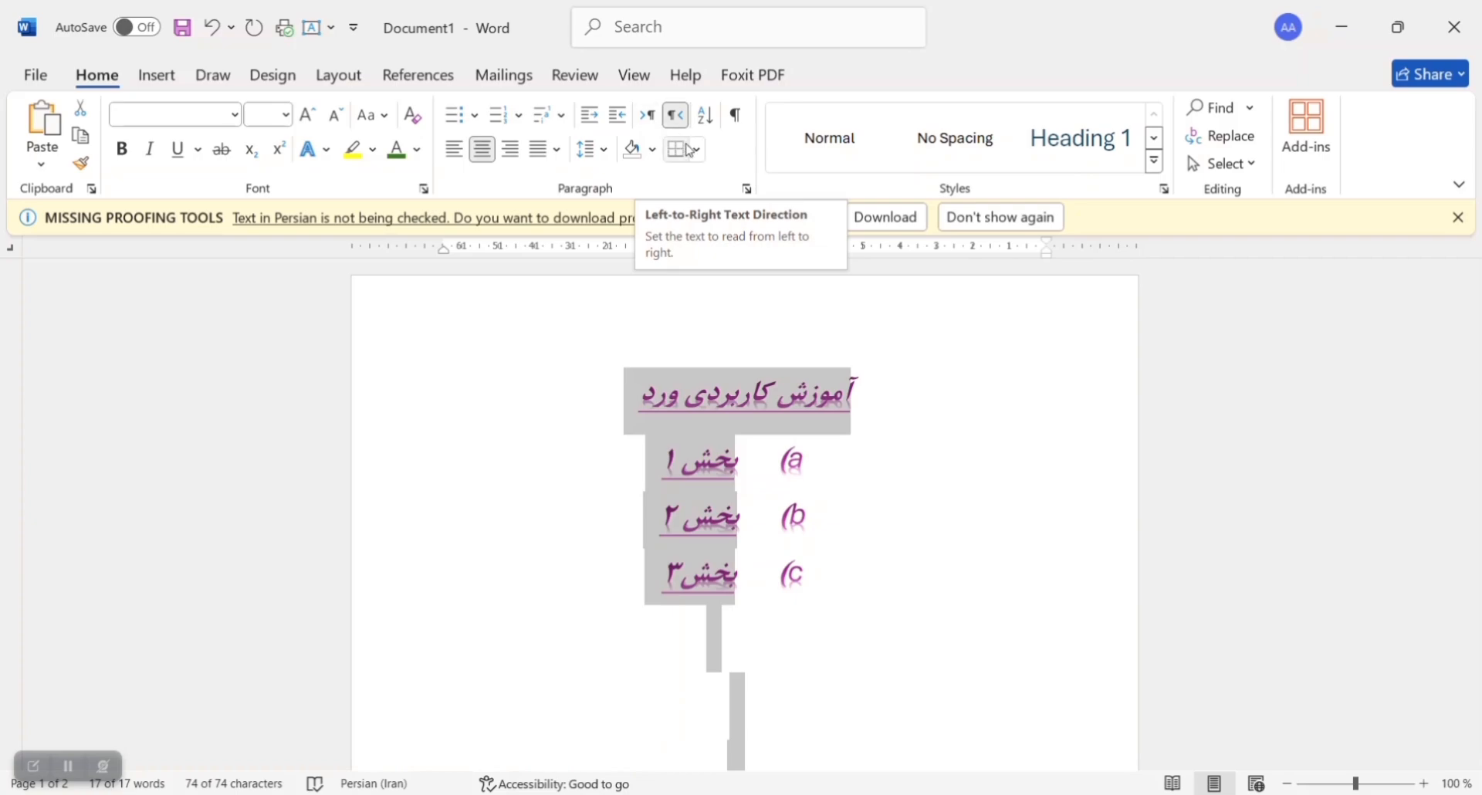
Step: Select the whole document, switch its text direction to left-to-right, and set it back to right-to-left
click(728, 529)
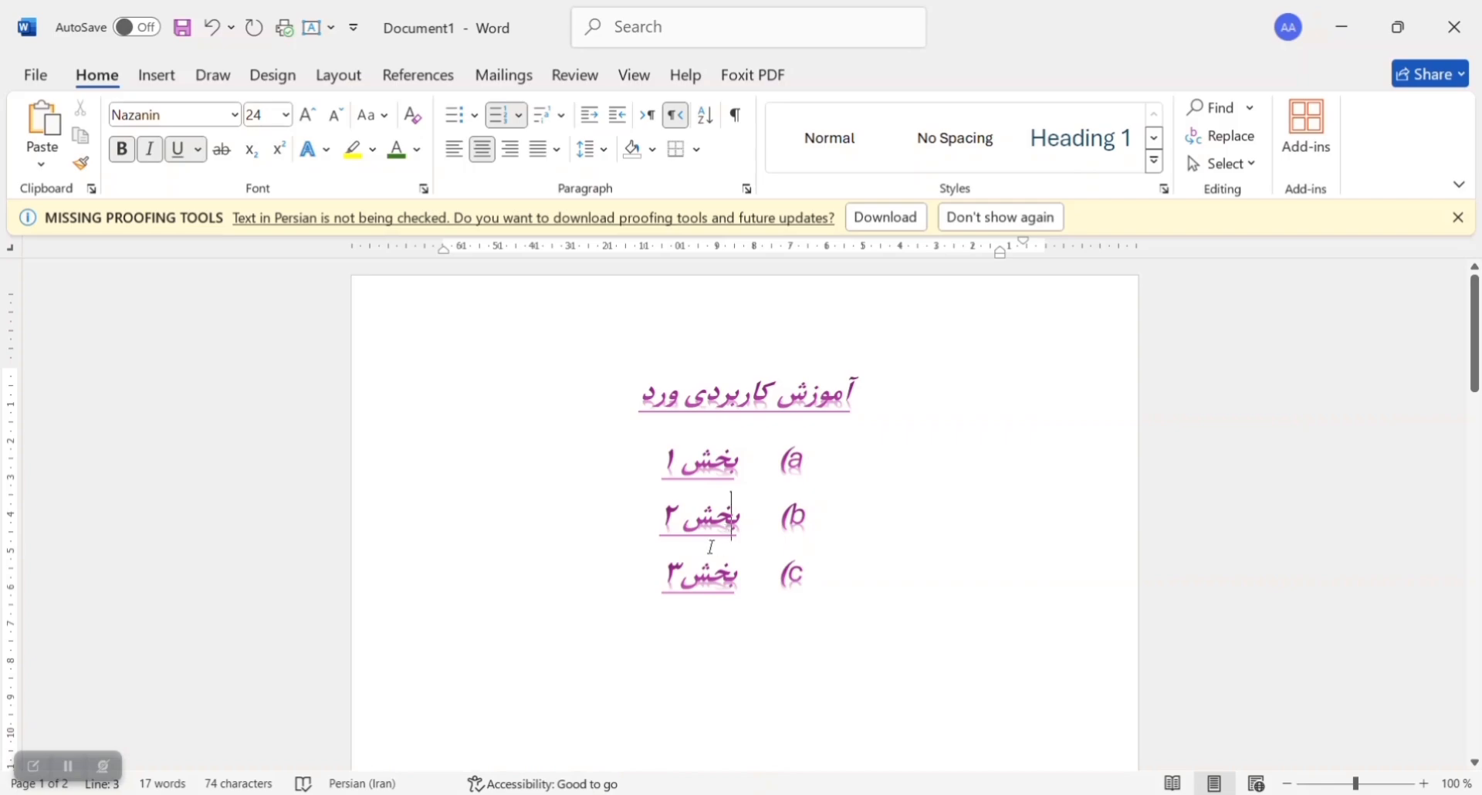
key(ctrl+a)
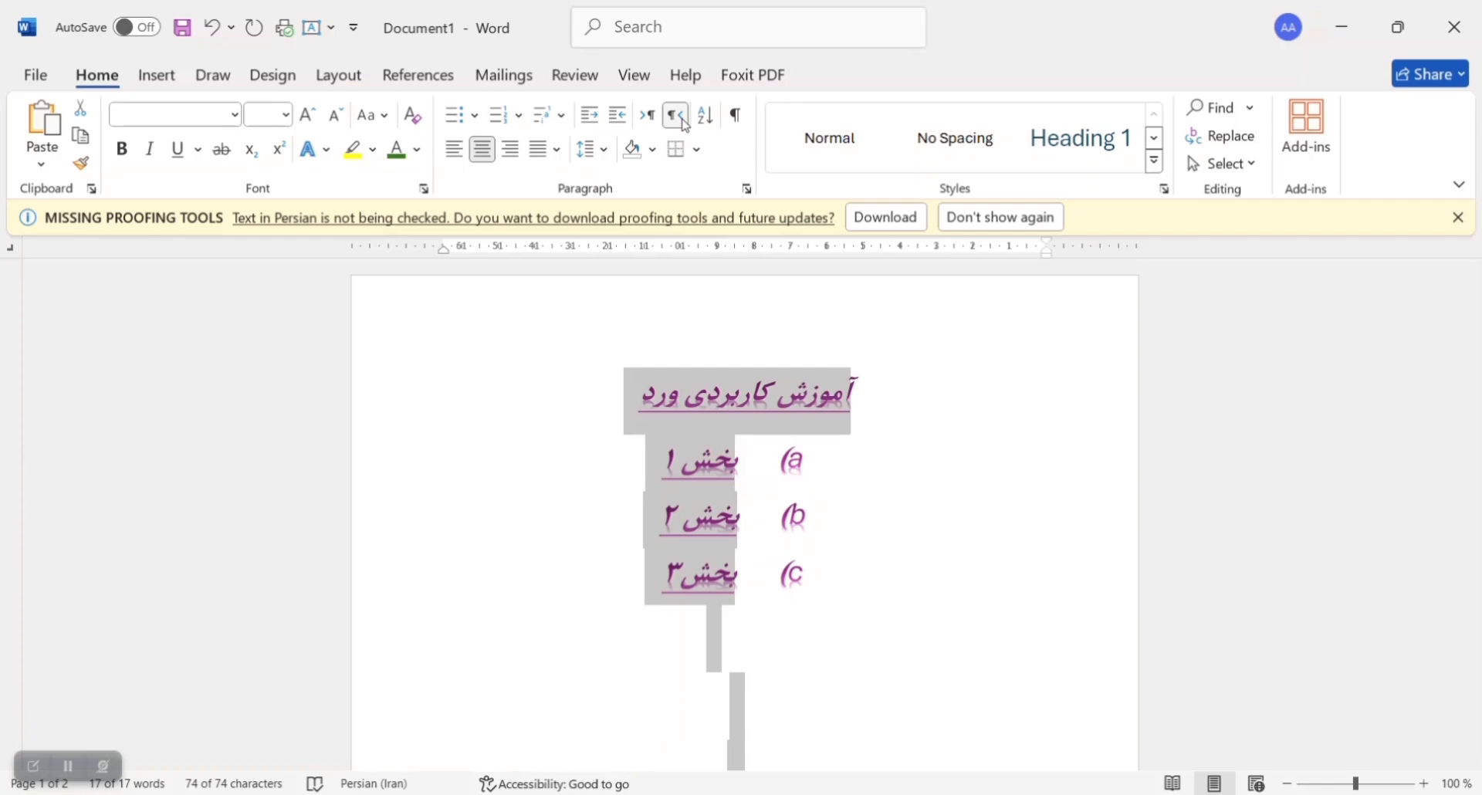
click(646, 117)
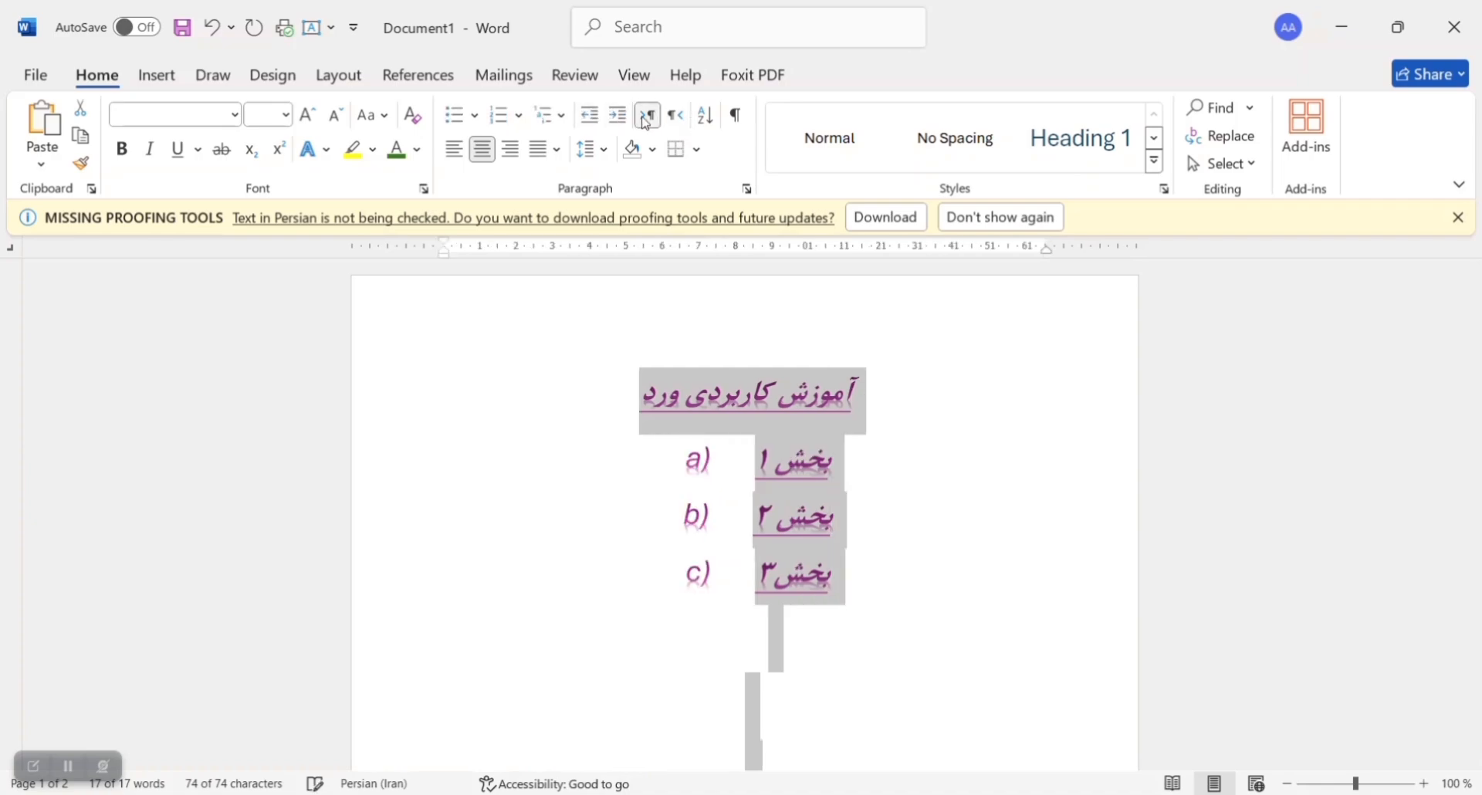
click(686, 122)
Step: Preview green paragraph shading and inside horizontal borders on the selected text without applying either
click(656, 155)
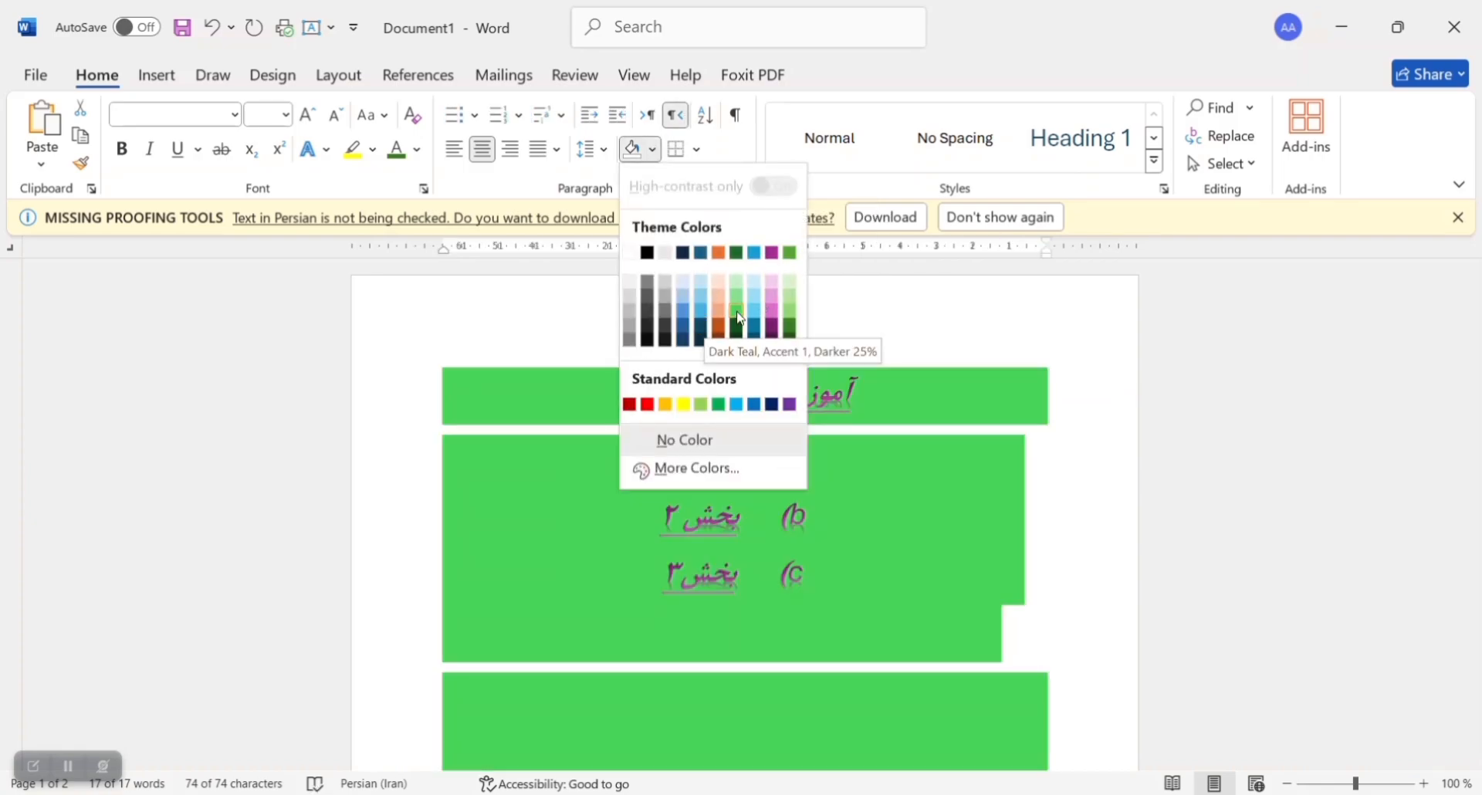
click(868, 296)
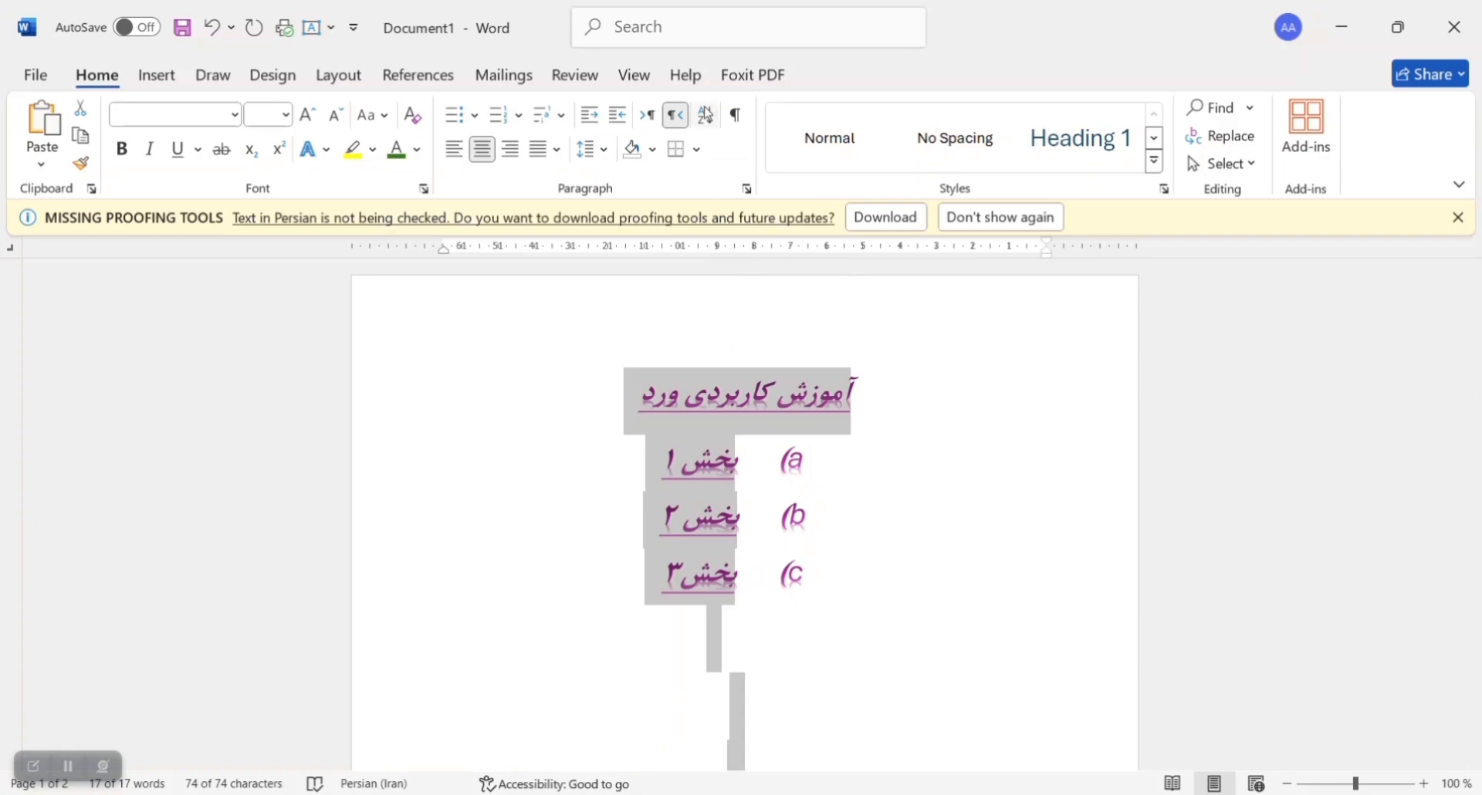
click(697, 149)
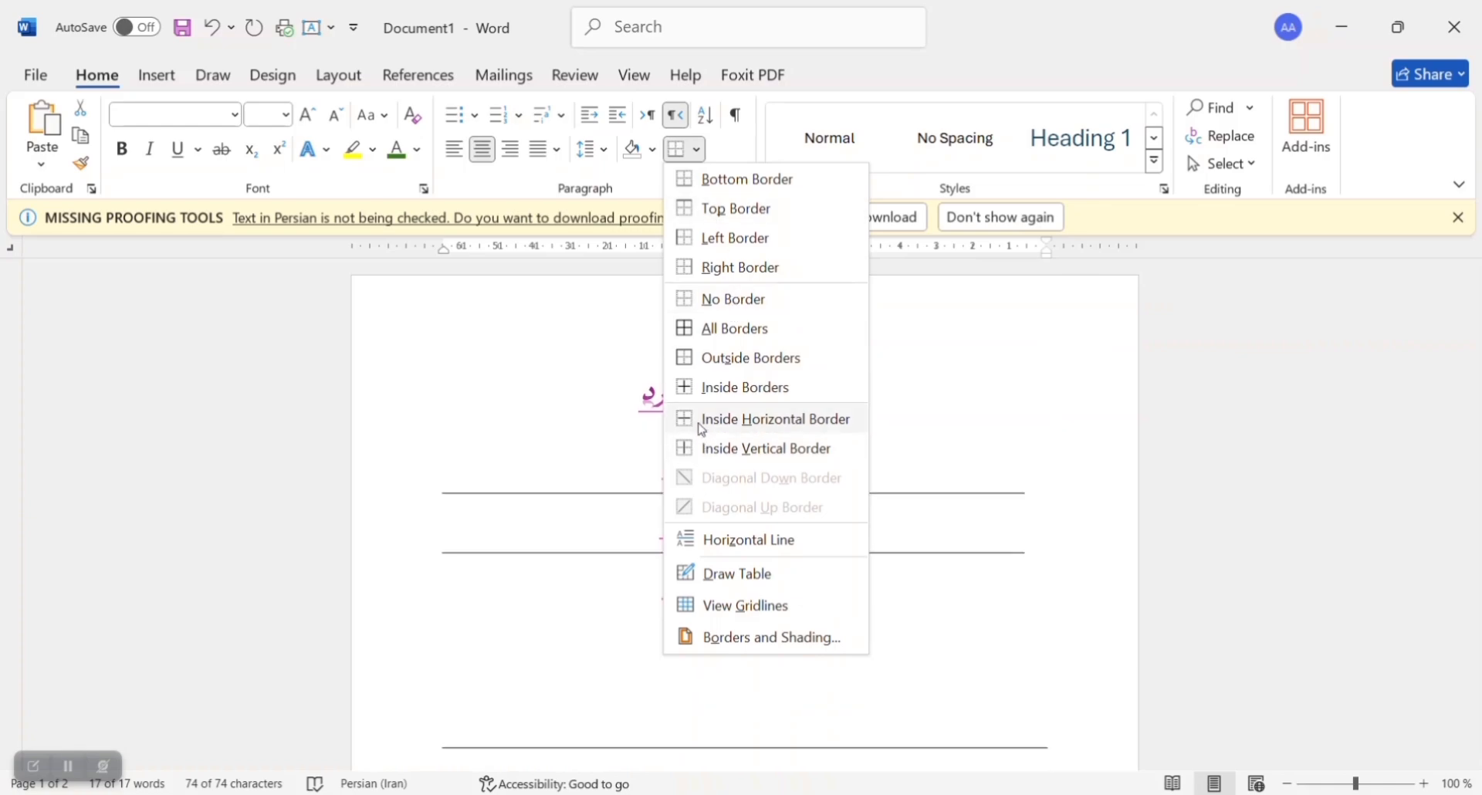
click(629, 174)
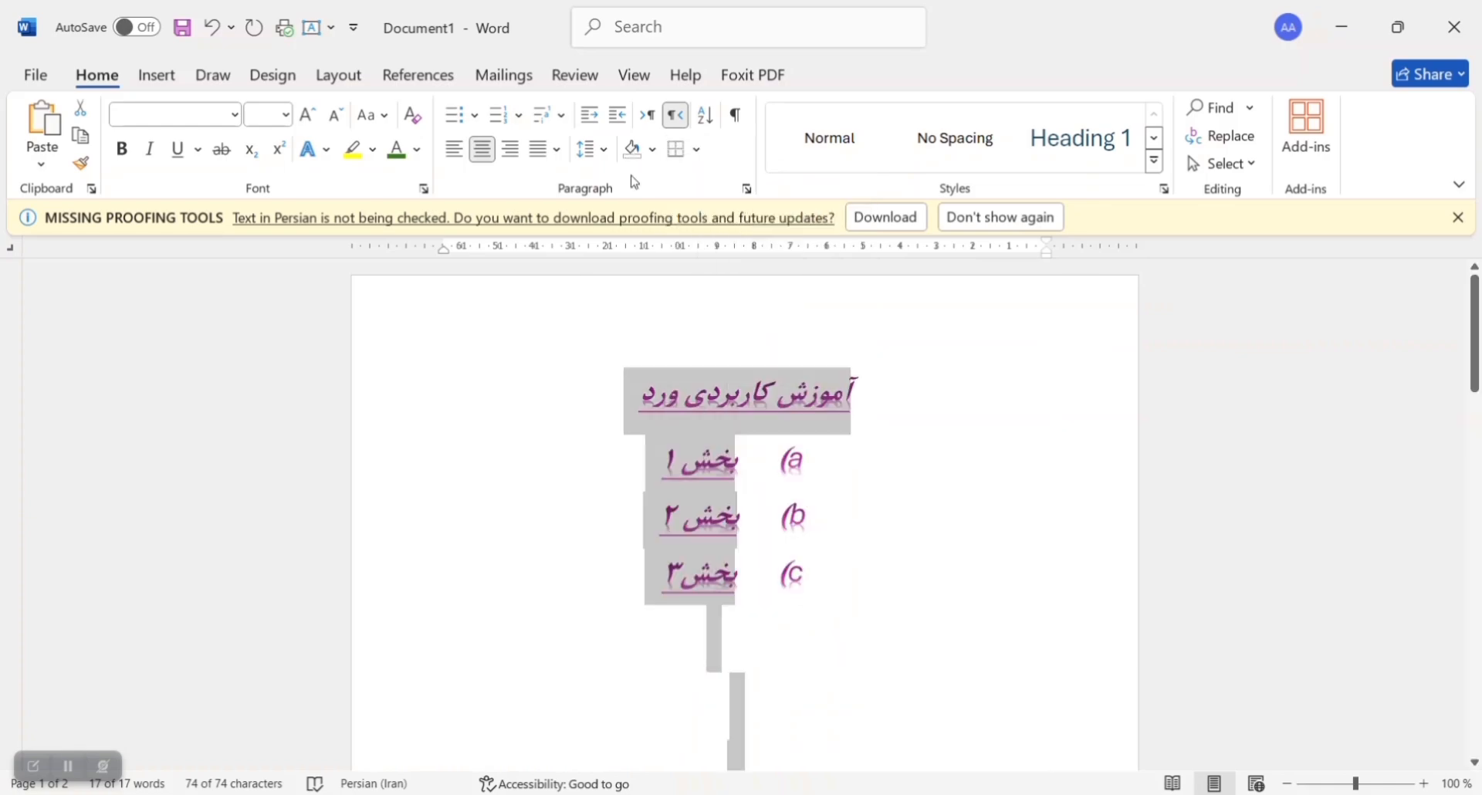
Step: View the sort-by and type options for sorting the selected text, and cancel without sorting
click(715, 129)
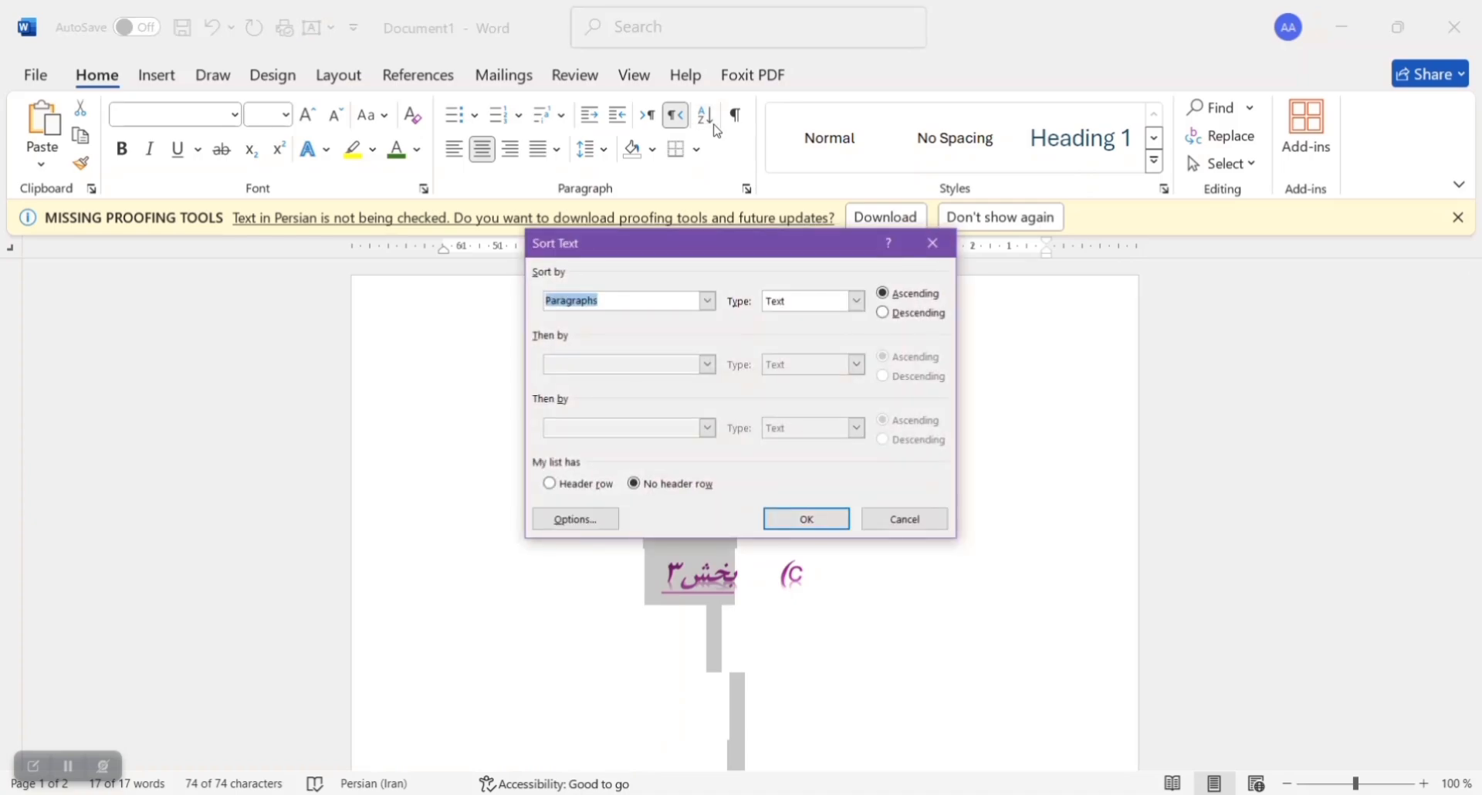
click(708, 303)
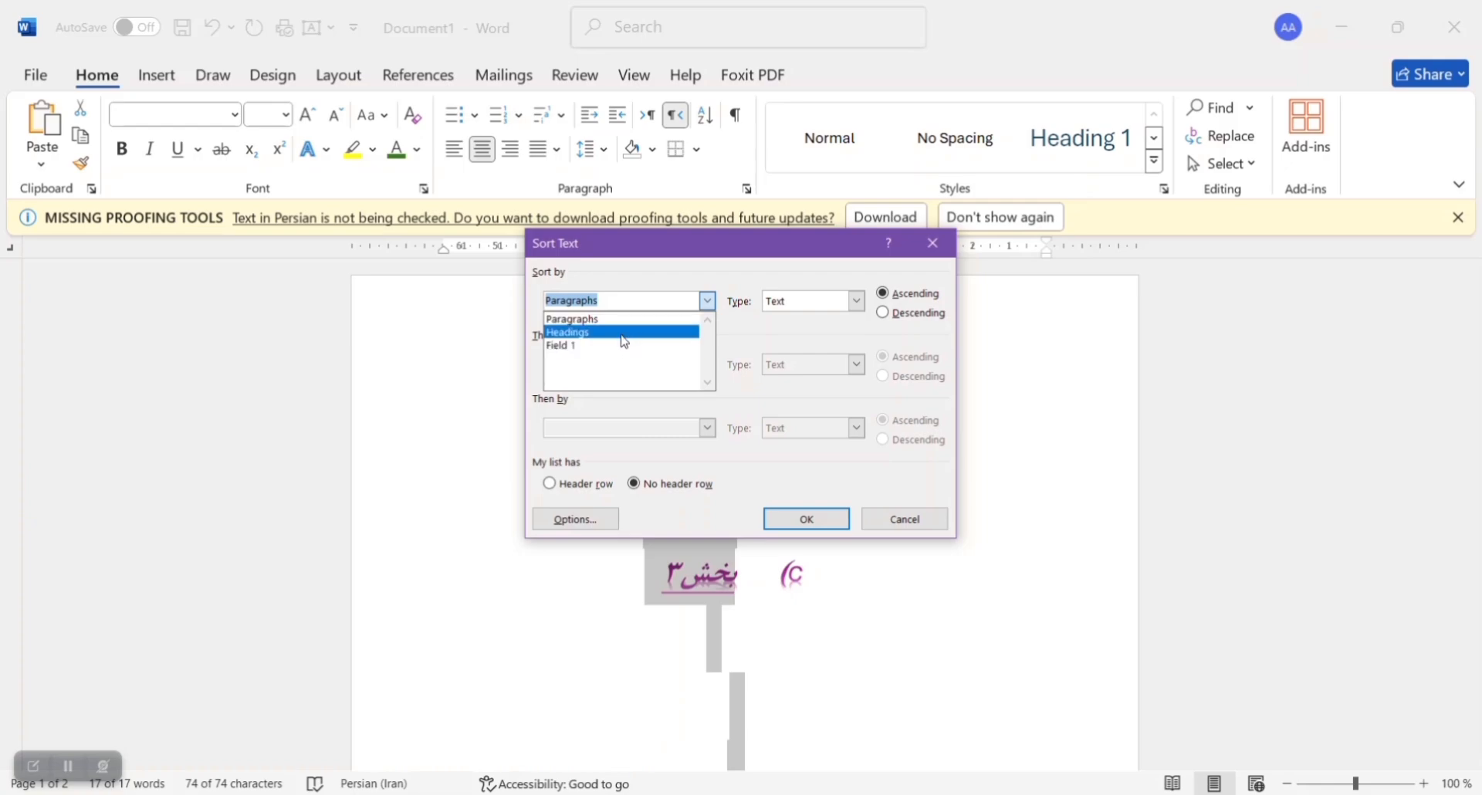
click(856, 302)
click(856, 301)
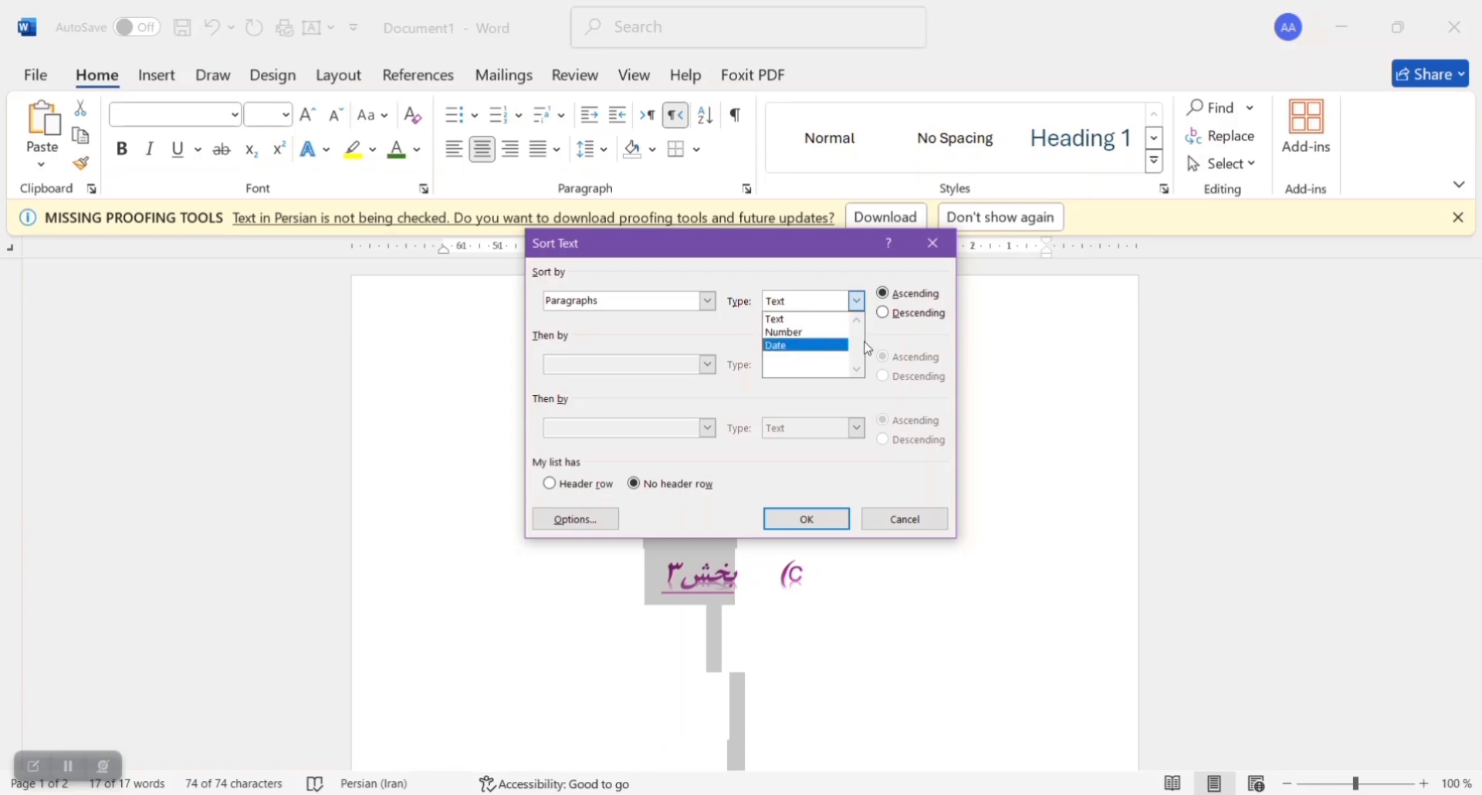
click(897, 338)
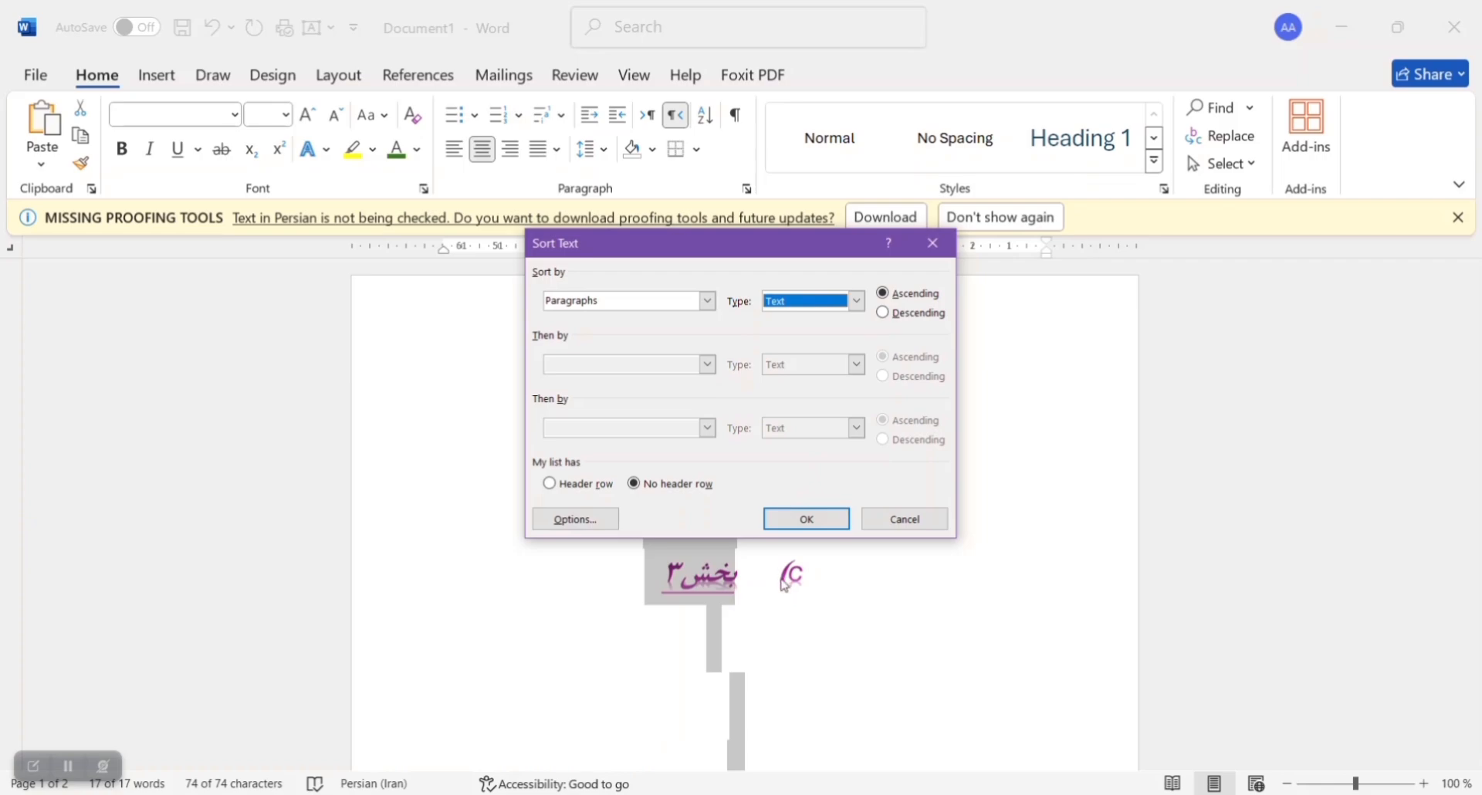
click(899, 517)
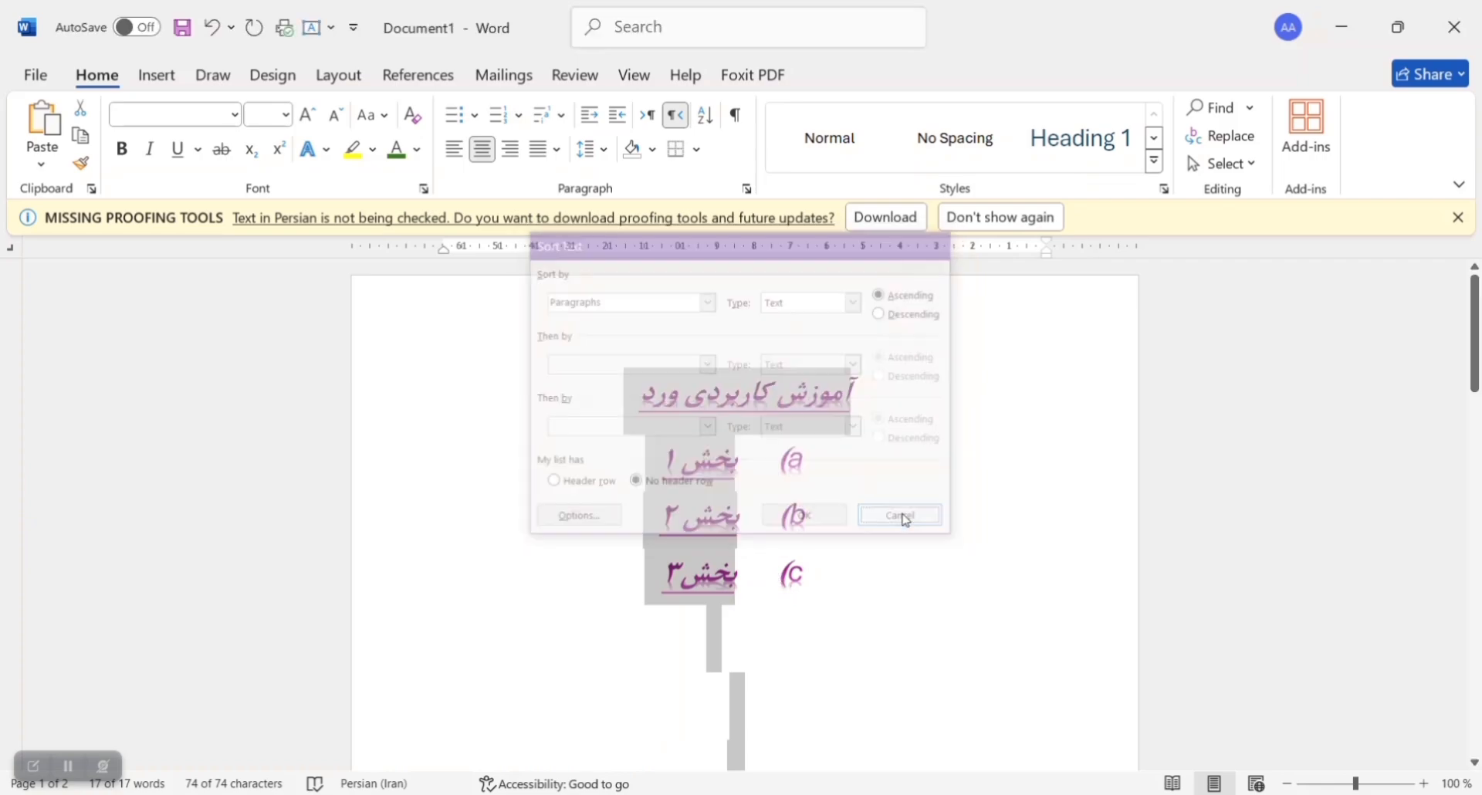
click(36, 767)
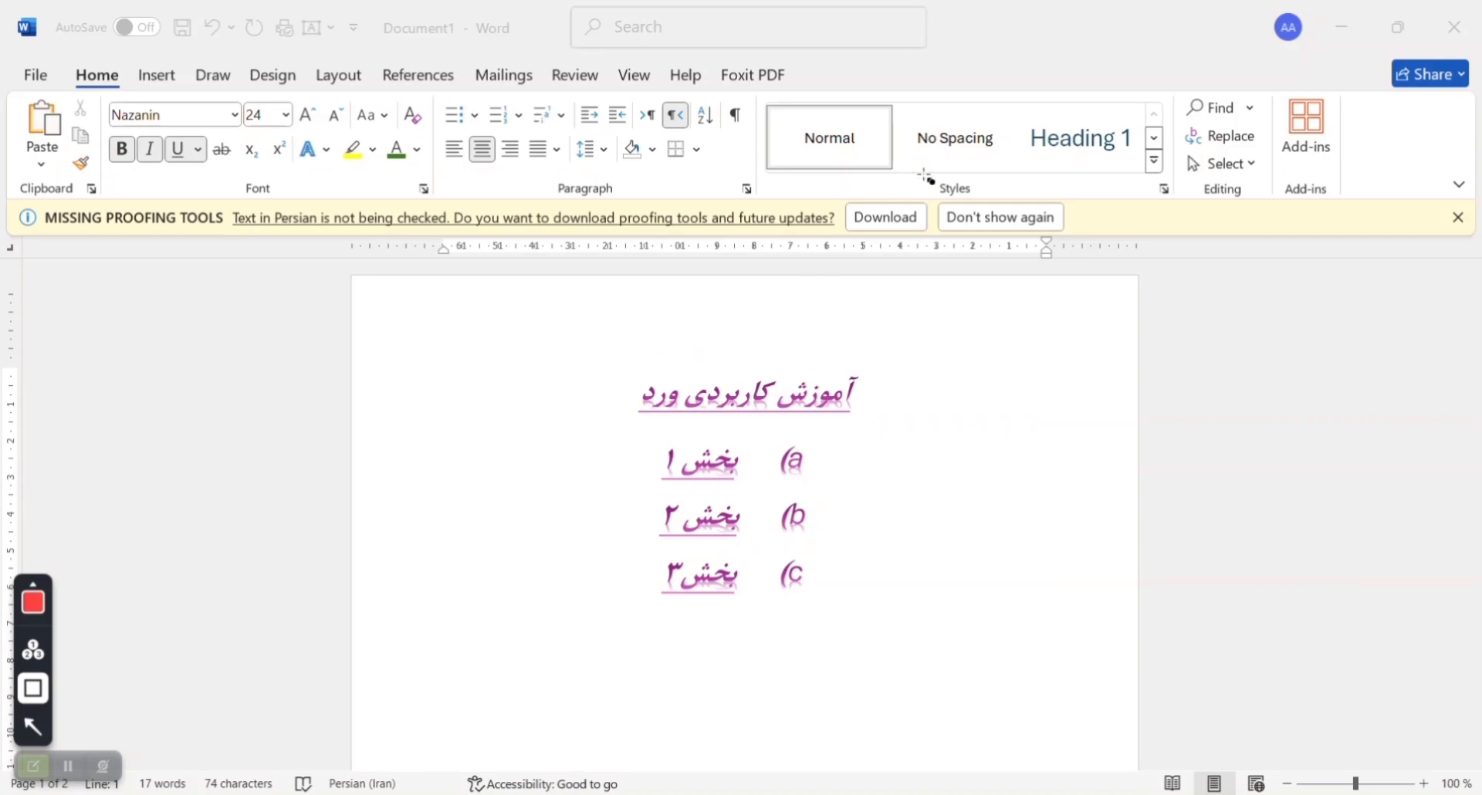
drag(929, 179, 981, 202)
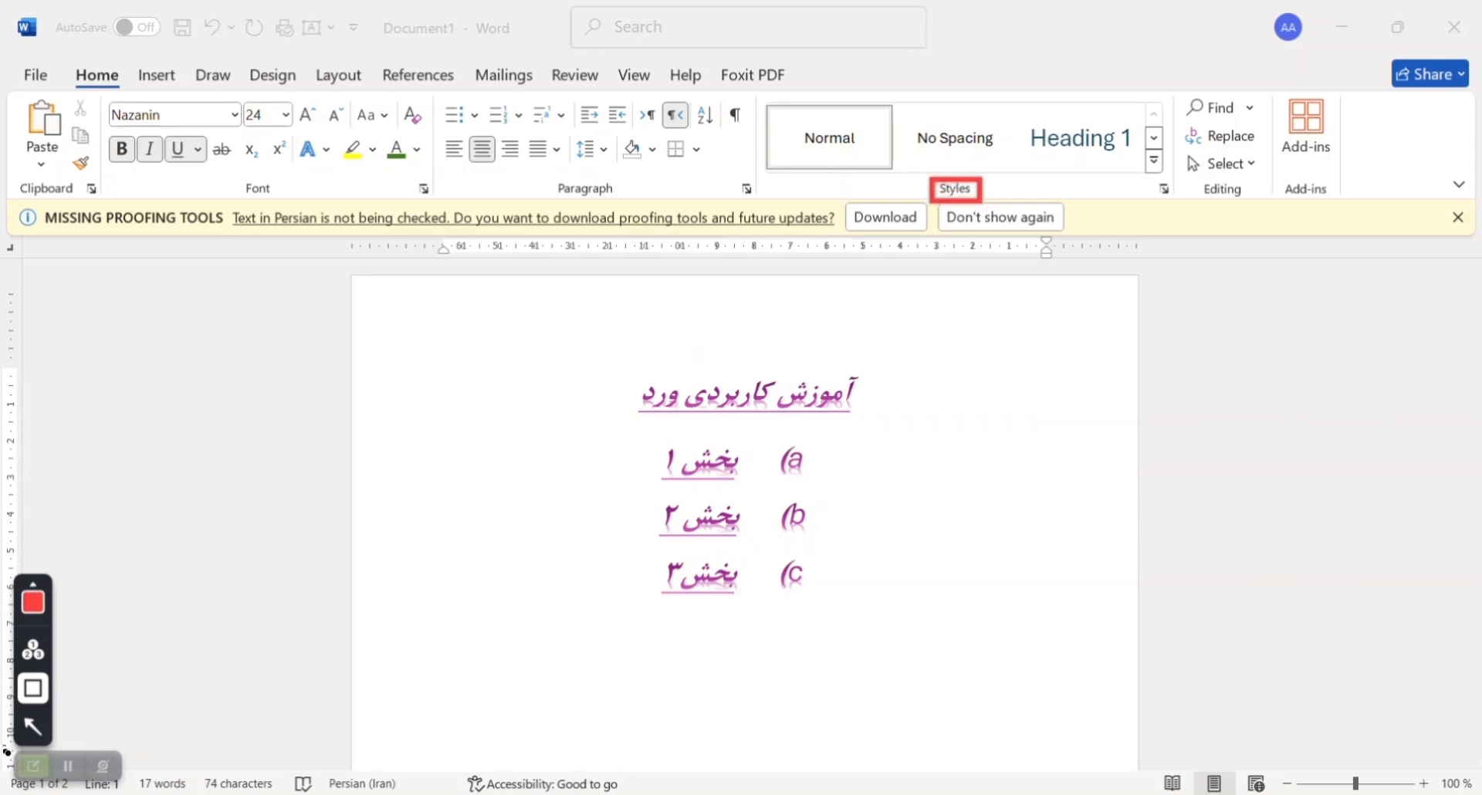
click(33, 766)
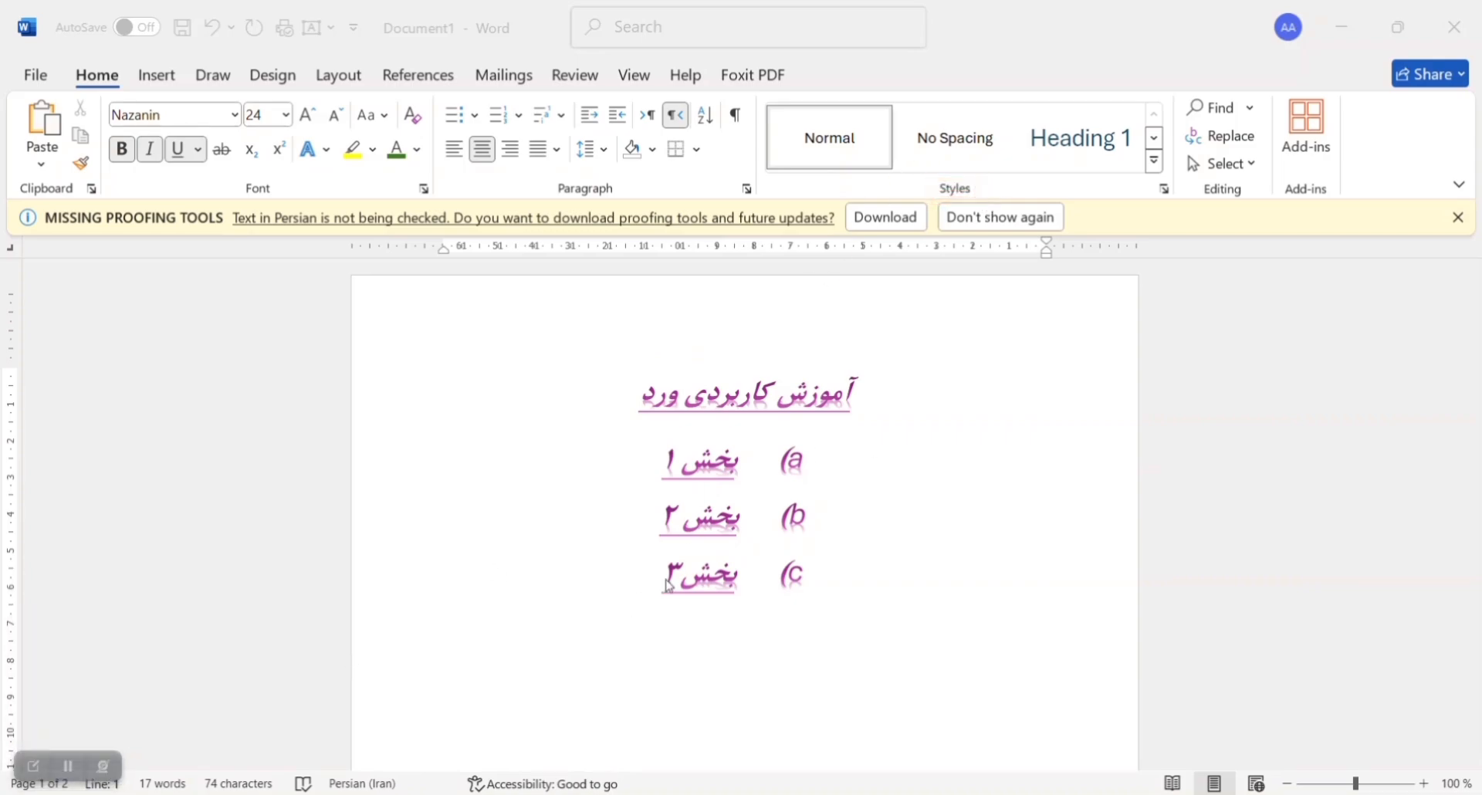
Step: Select the title and the three list lines and create a new style named s1 from their formatting
click(1155, 164)
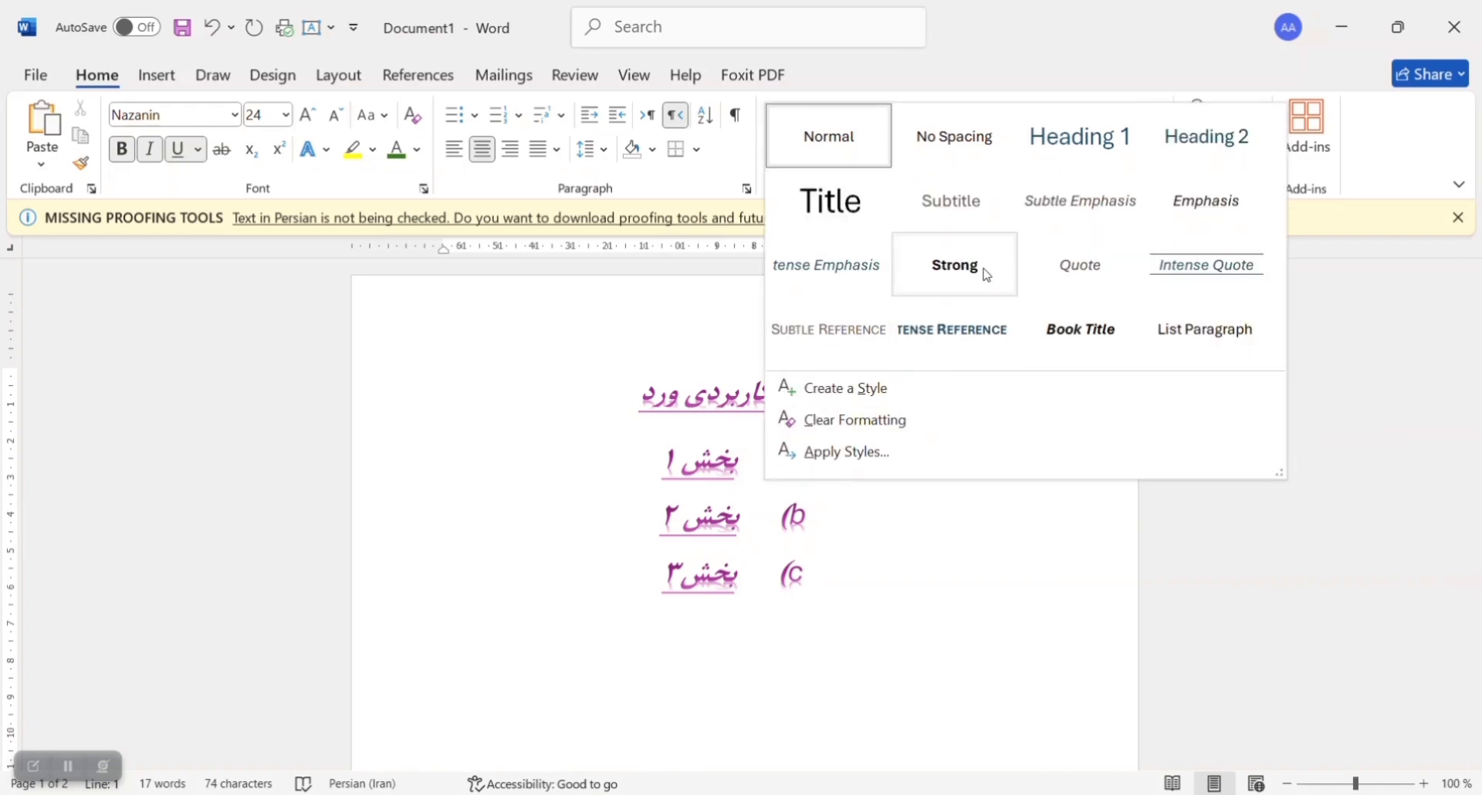
click(673, 506)
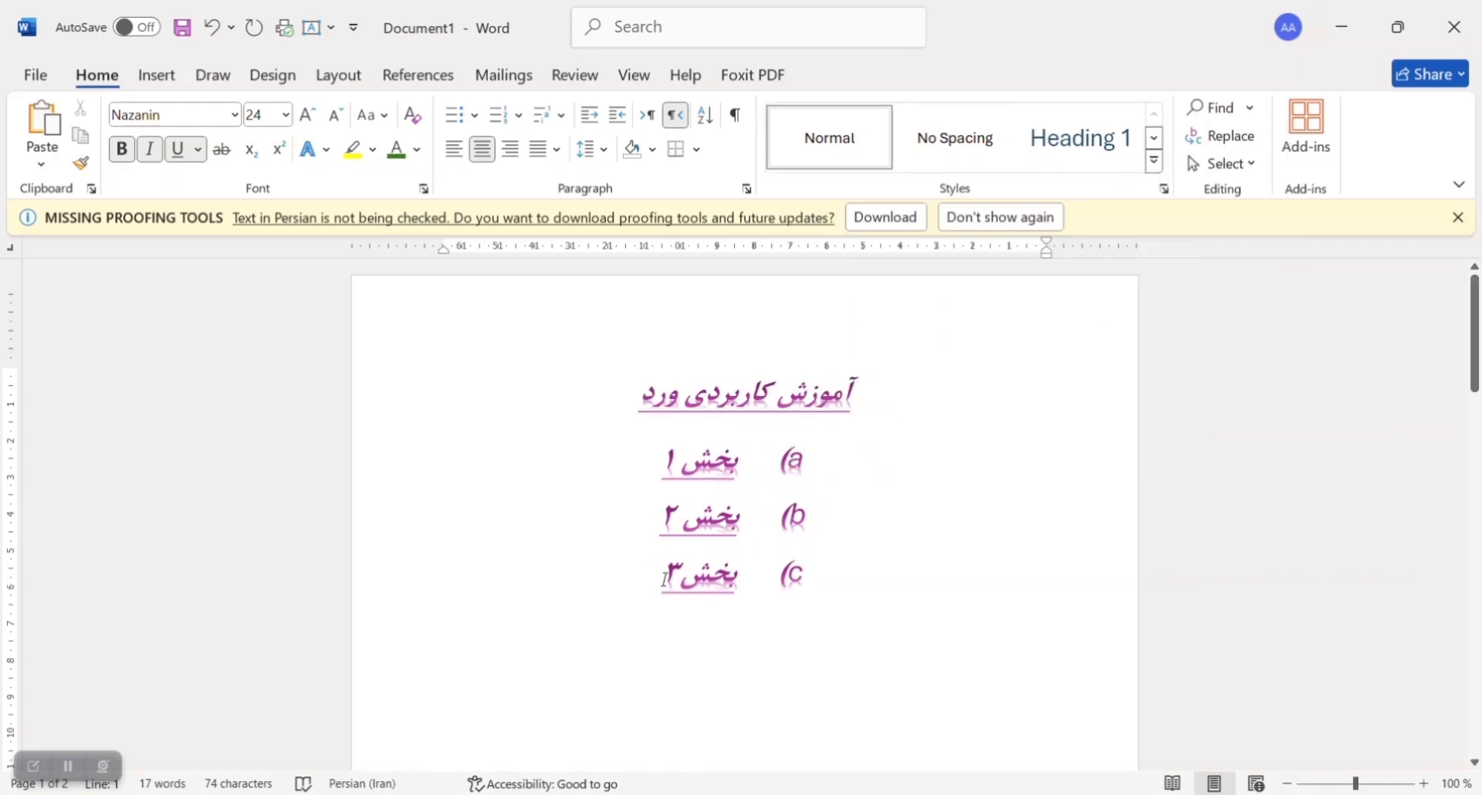
drag(664, 578, 919, 354)
click(1155, 162)
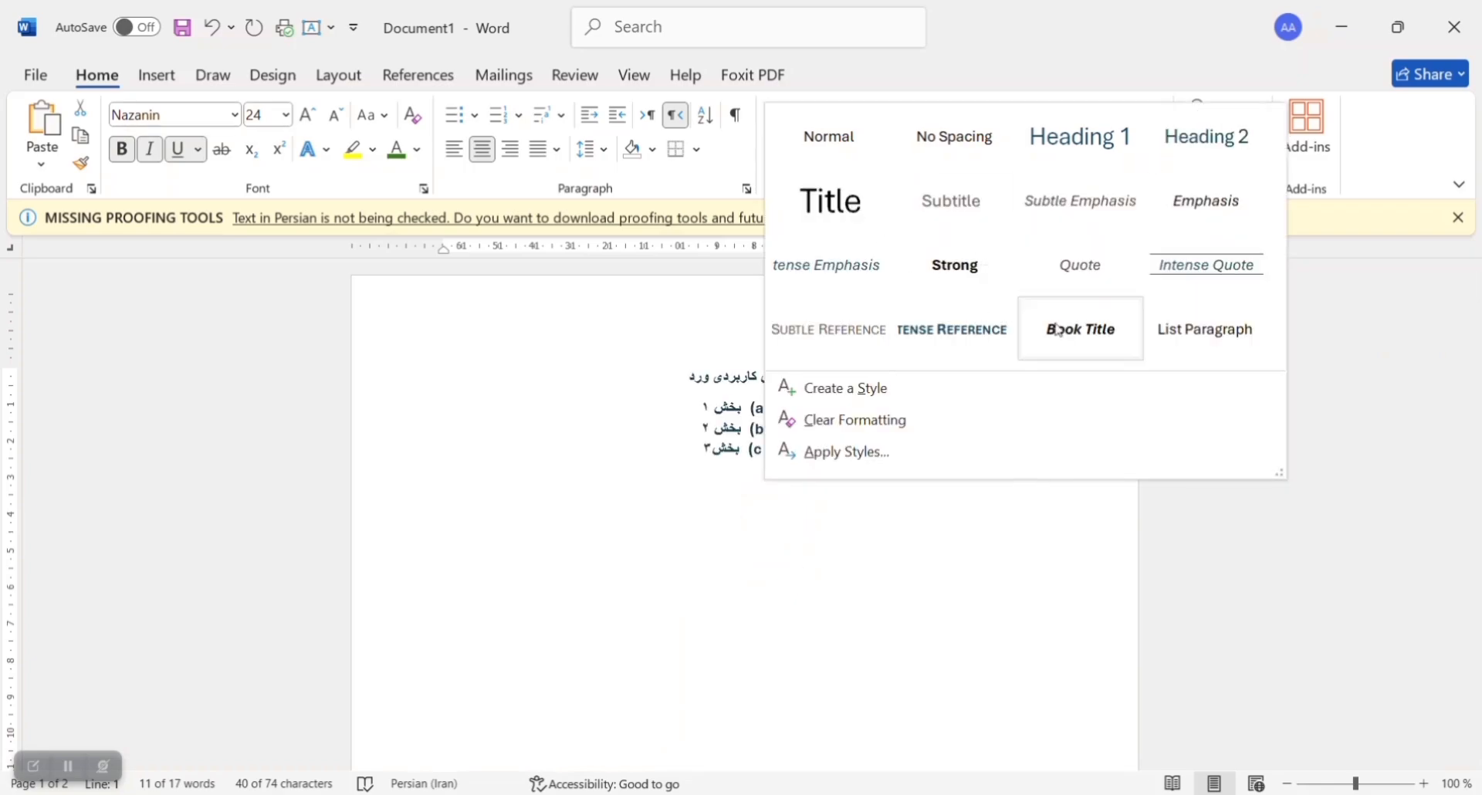
click(863, 389)
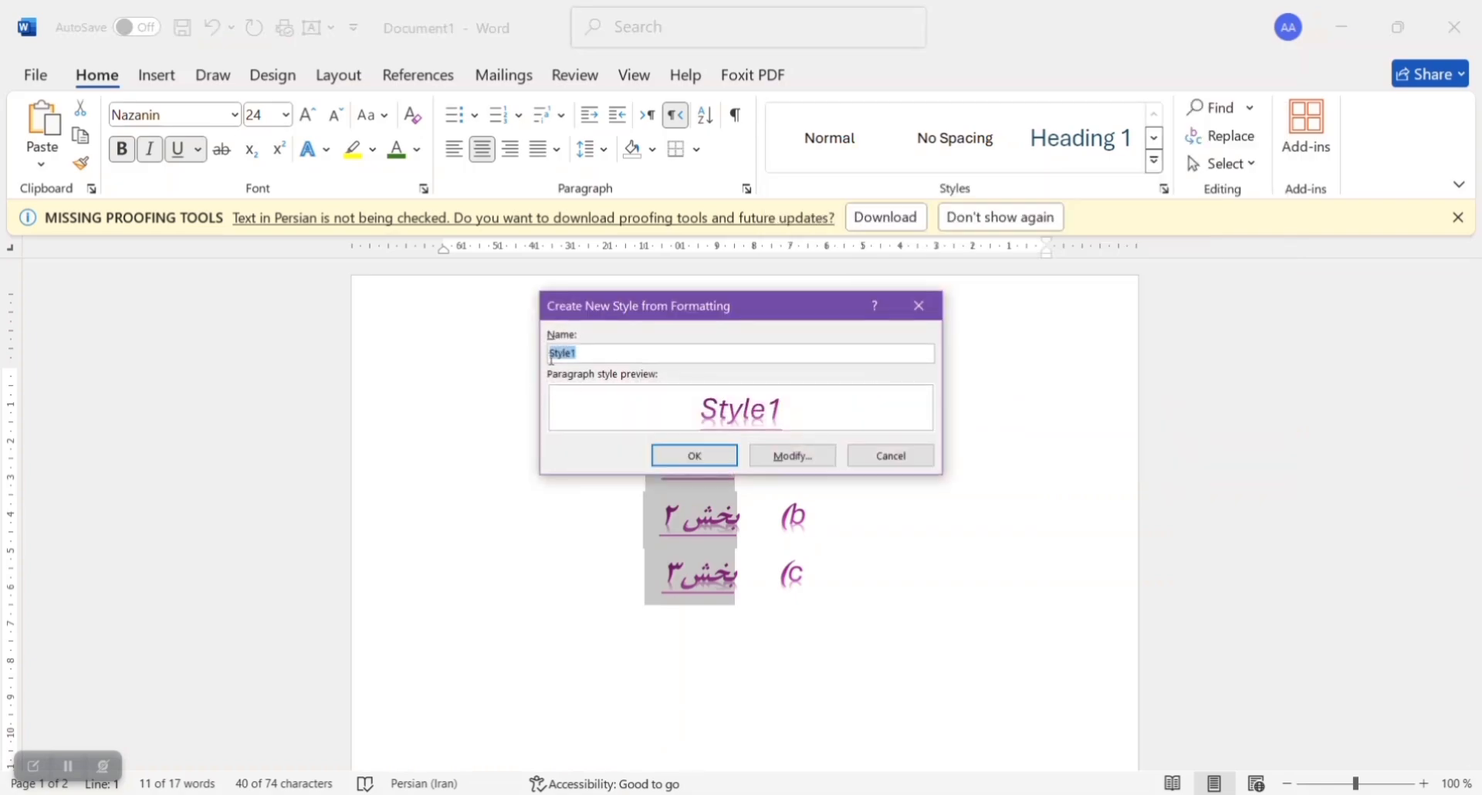
key(BackSpace)
text(است)
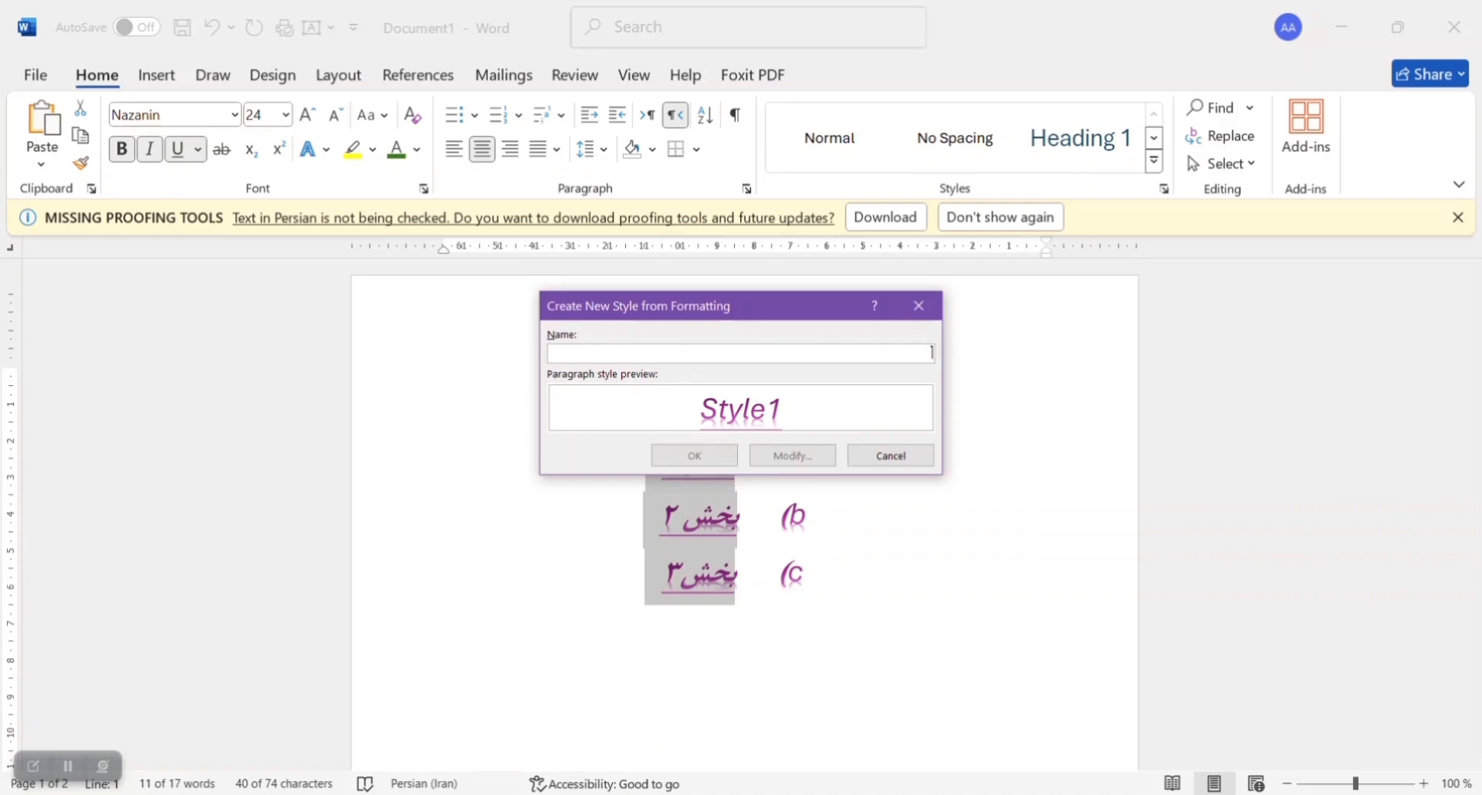
text(s1)
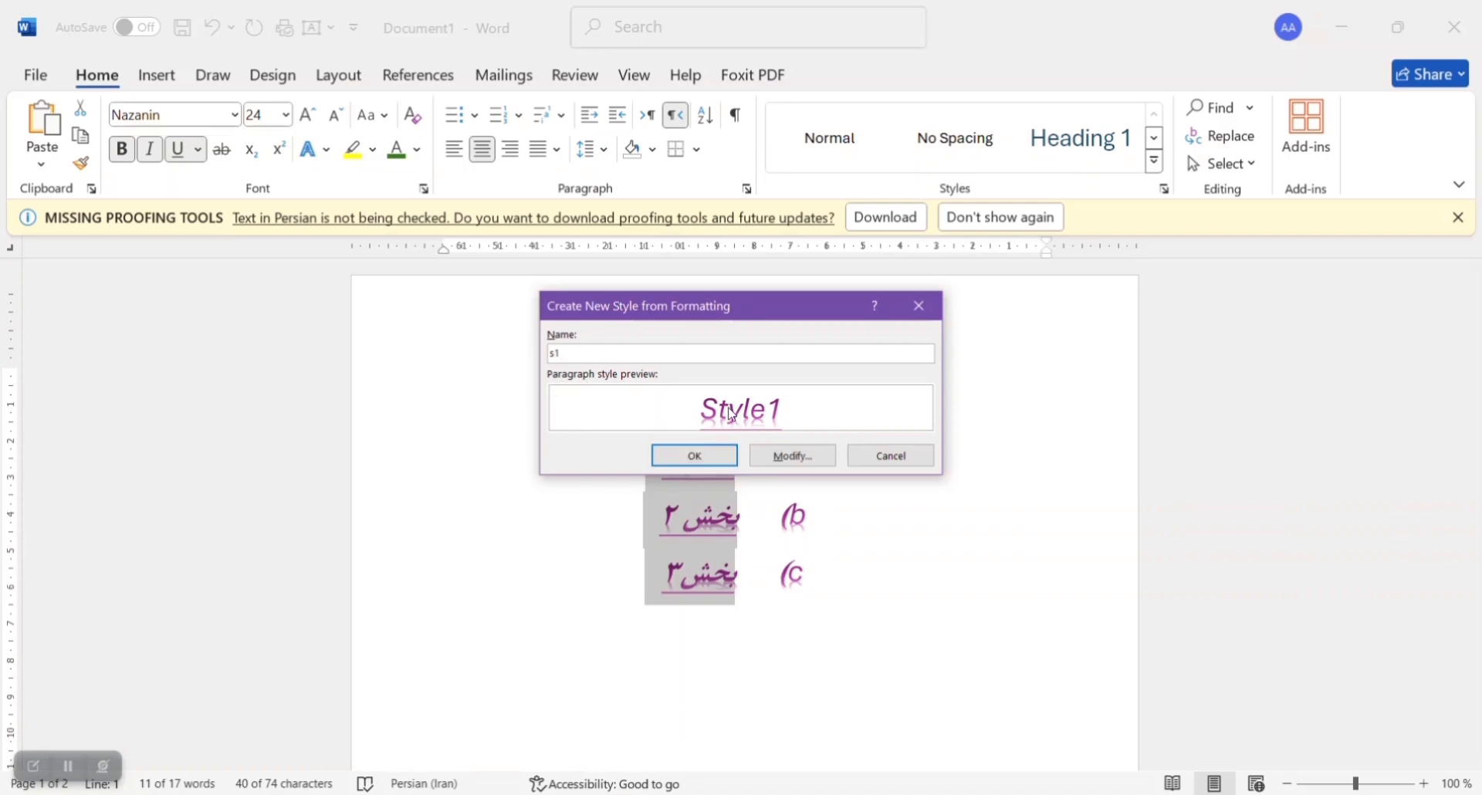
click(695, 456)
Step: Try the s1 style with the letter ی on a new line below the list, and delete the letter
click(702, 554)
scroll(698, 545, down, 3)
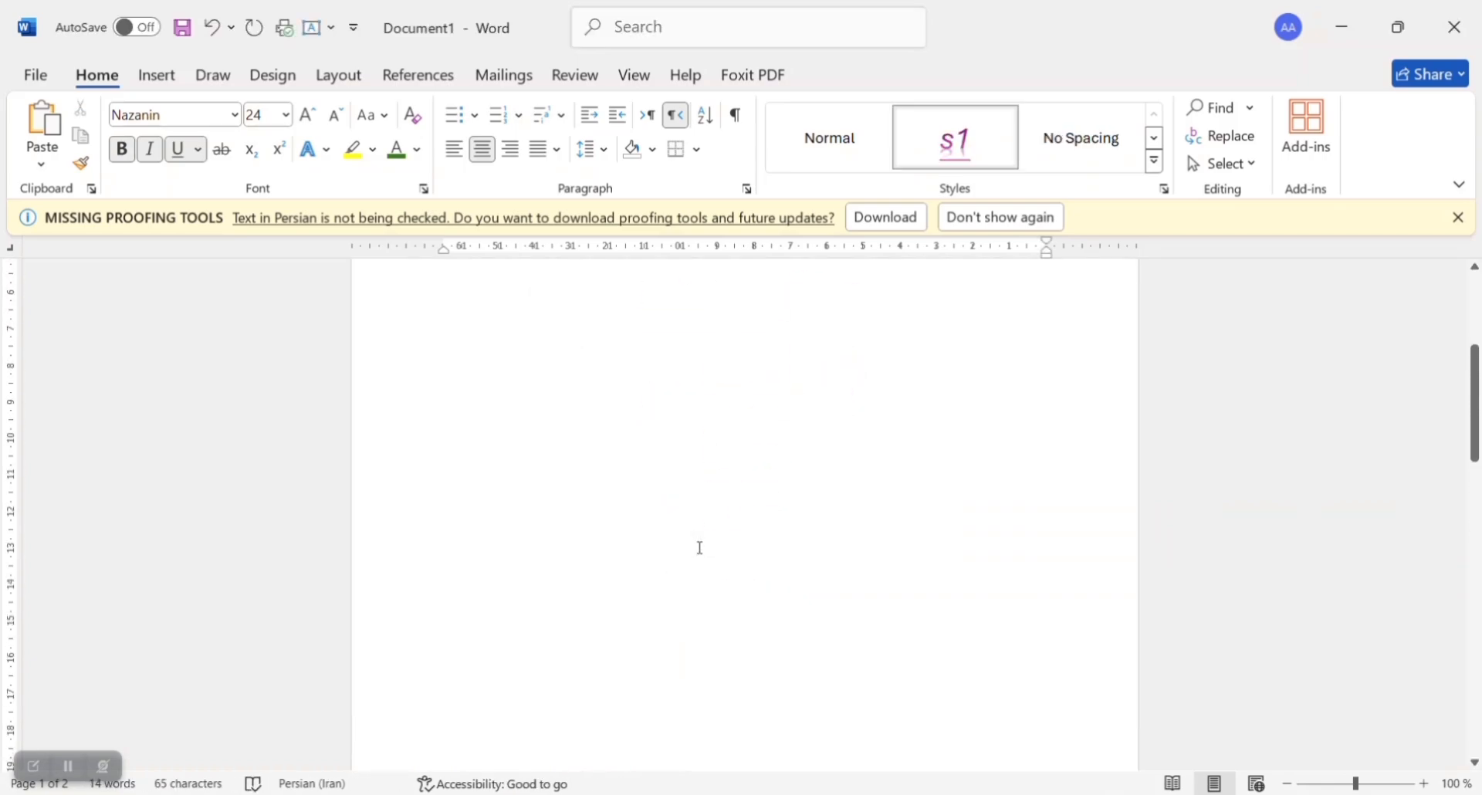
click(707, 391)
key(Return)
text(ی)
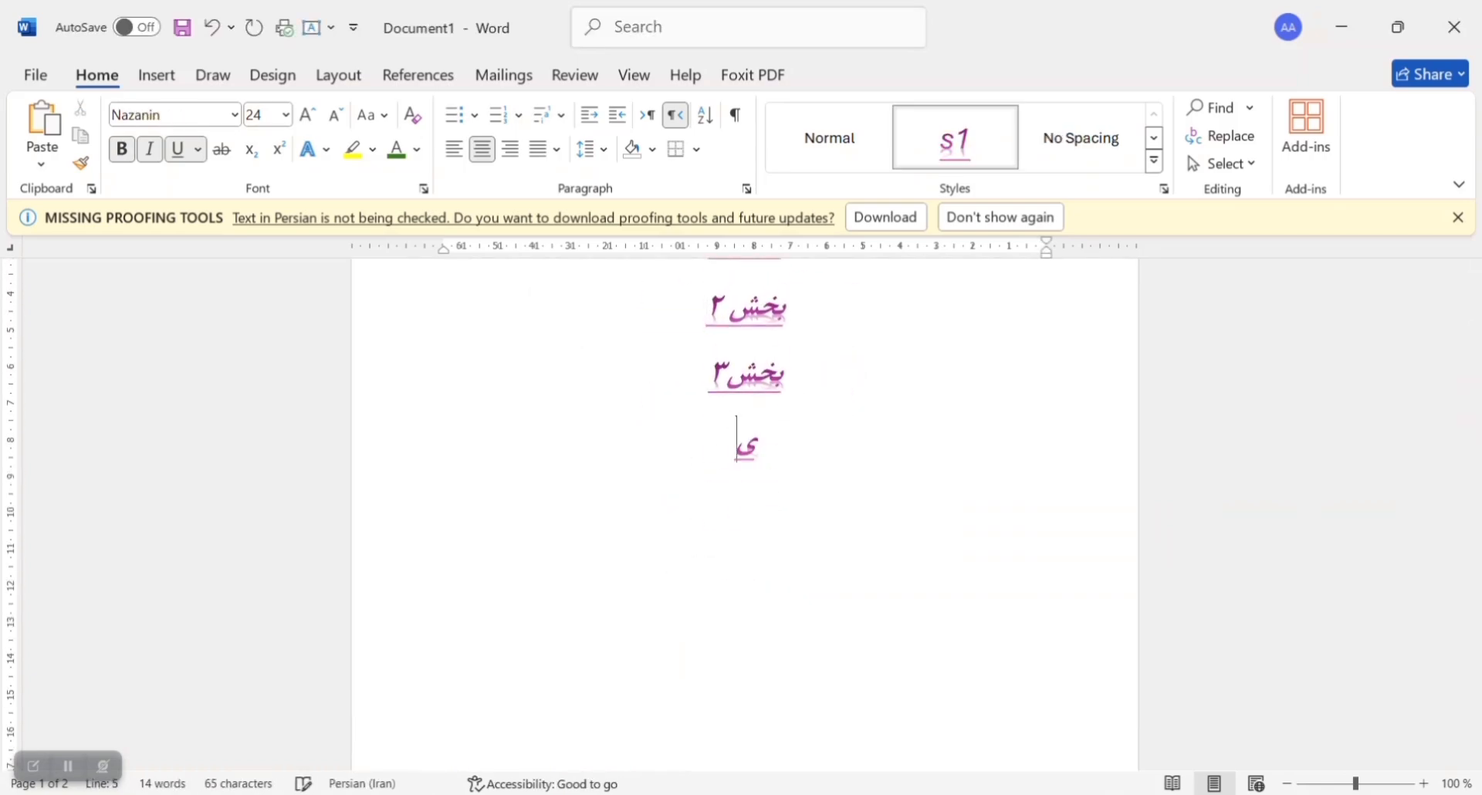
key(BackSpace)
Step: Apply the s1 style to the two "آموزش کاربردی ورد" lines on page 2
scroll(772, 335, down, 5)
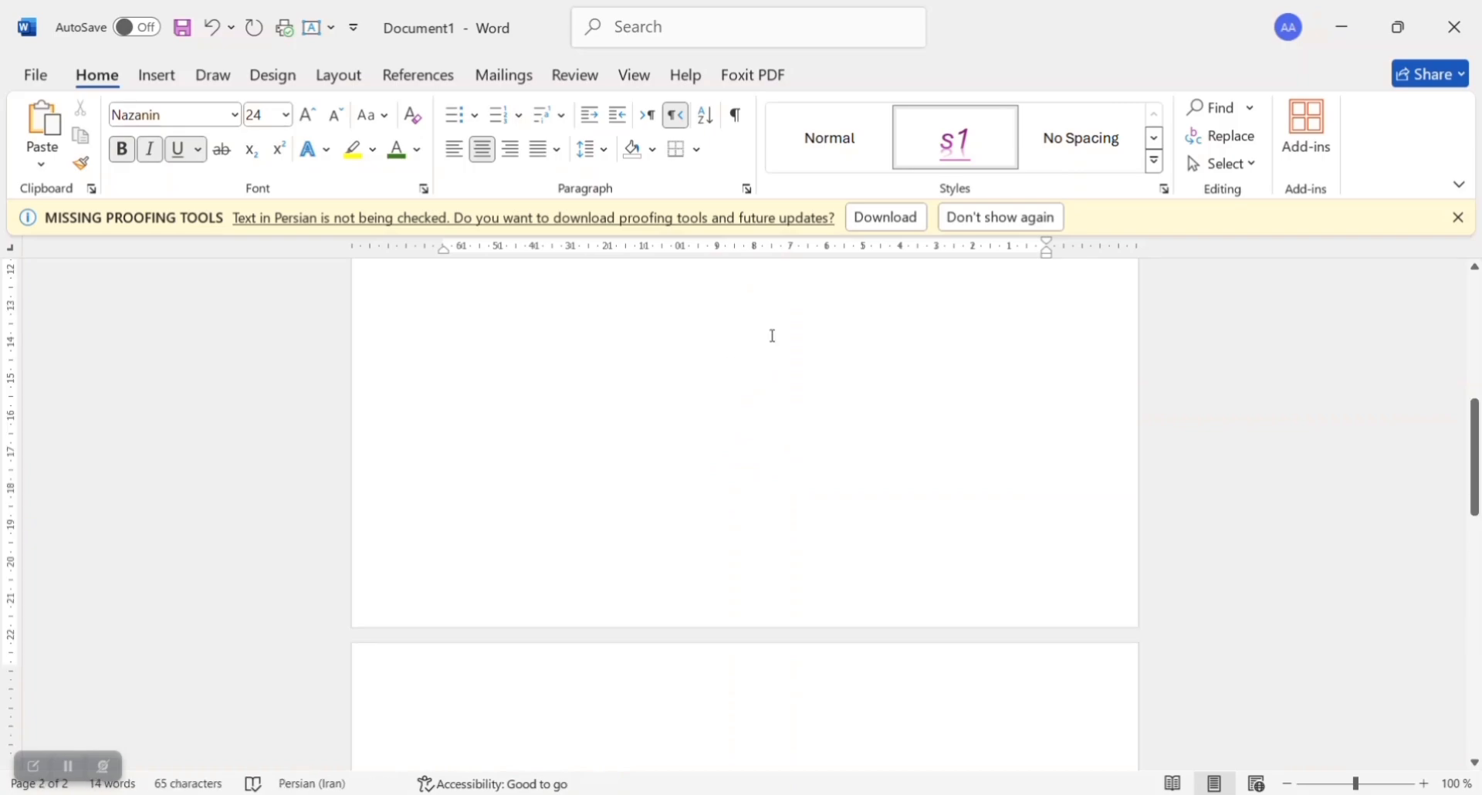
scroll(772, 336, down, 4)
scroll(770, 335, down, 1)
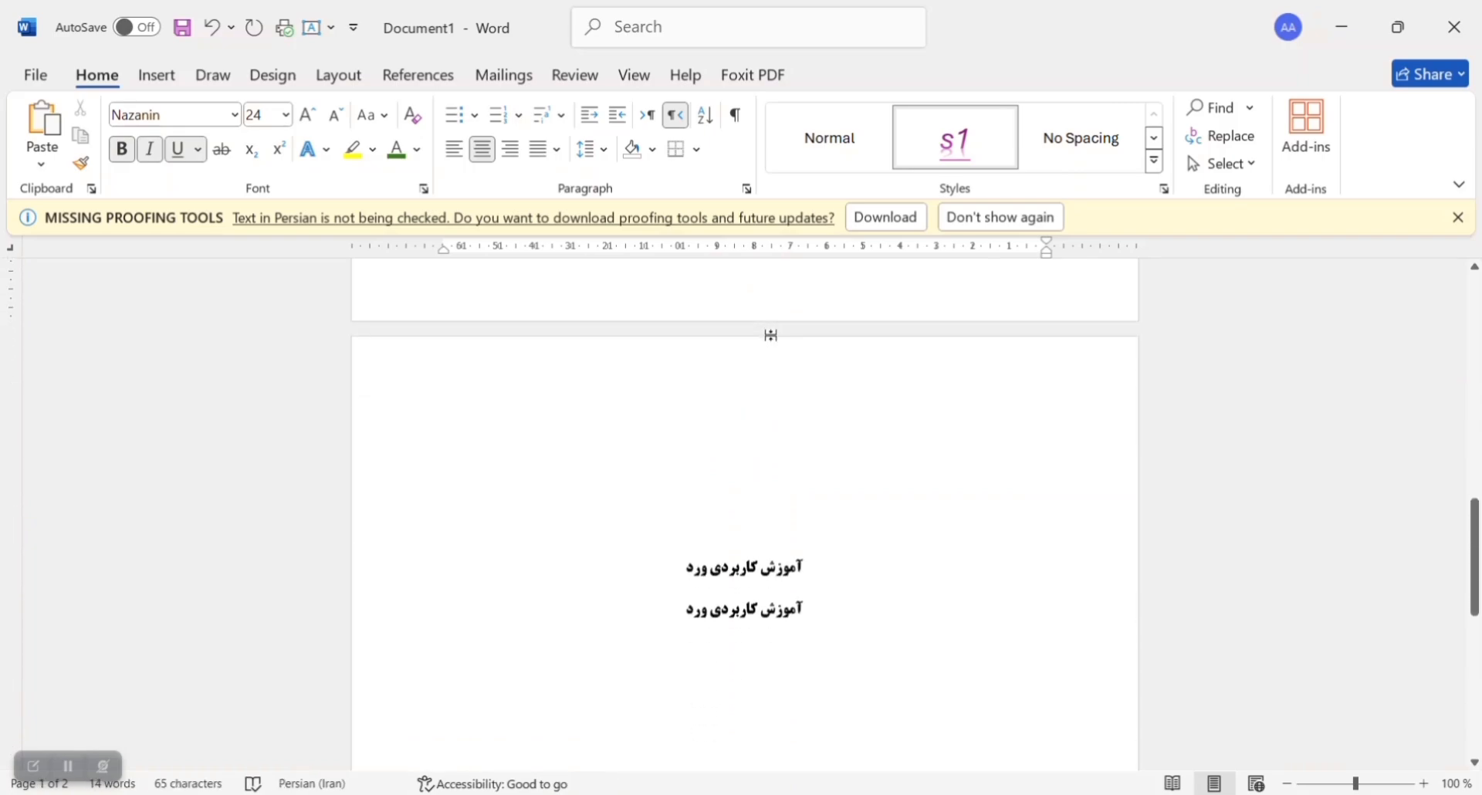
drag(668, 617, 804, 562)
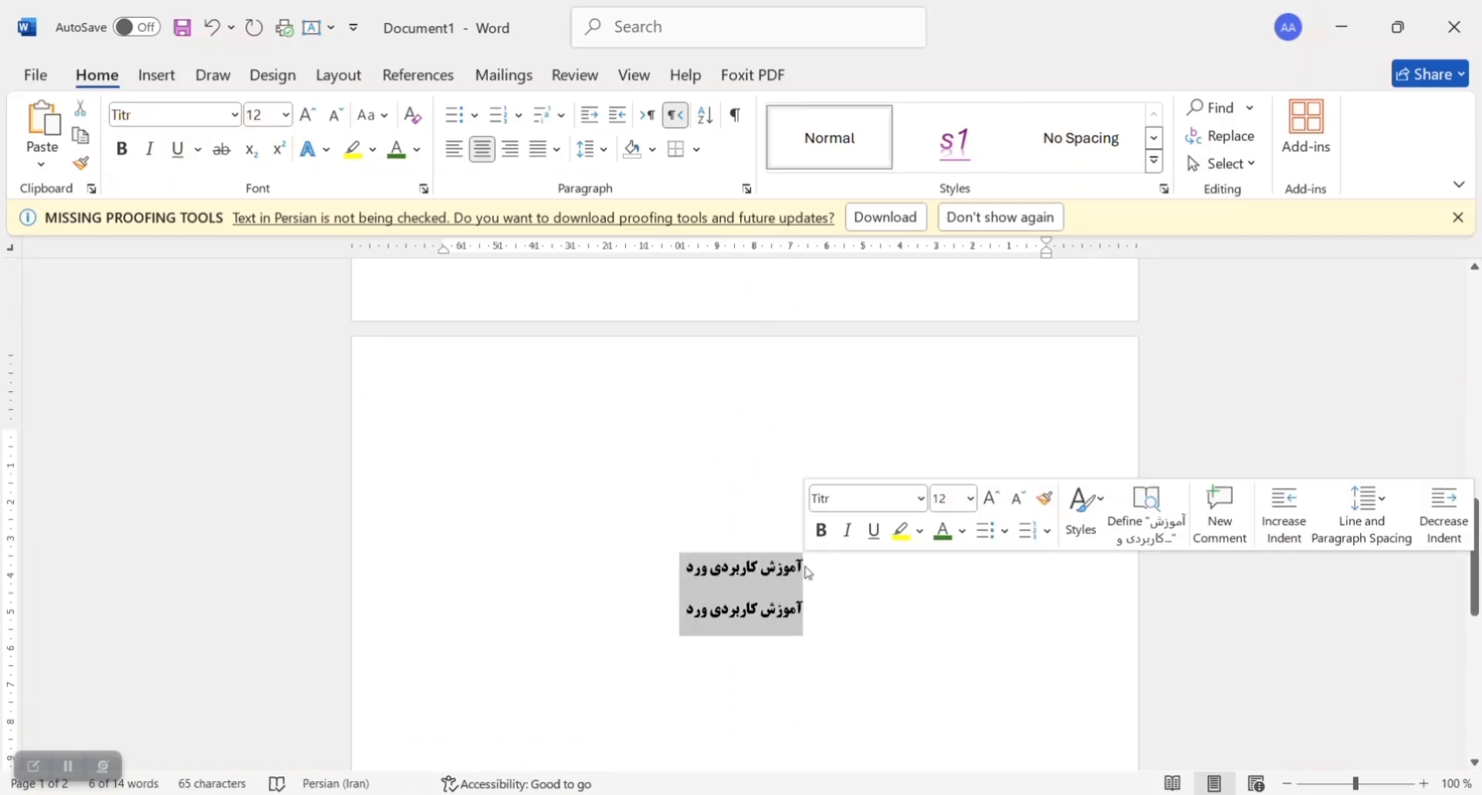
click(956, 126)
click(715, 489)
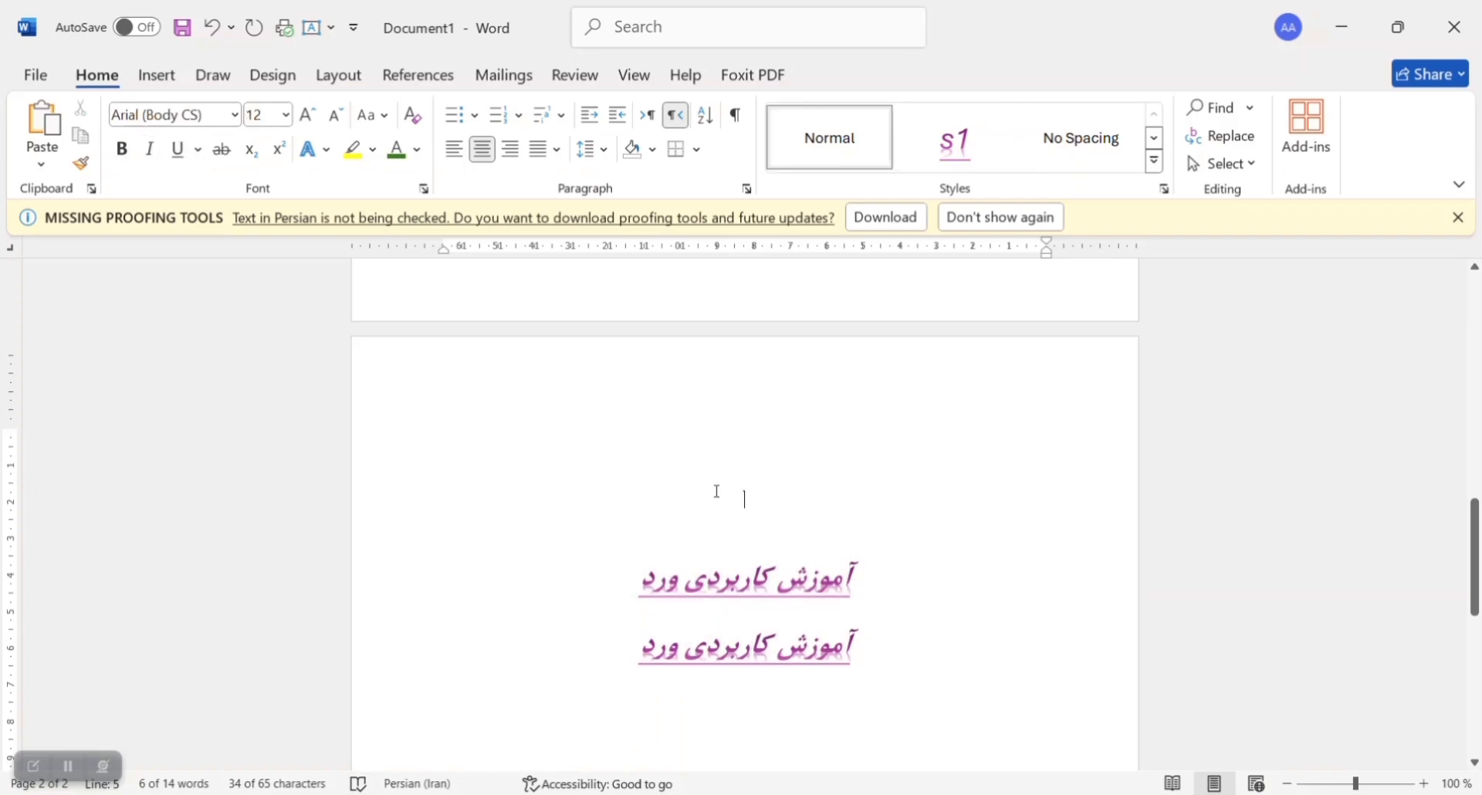
scroll(716, 490, up, 15)
click(33, 766)
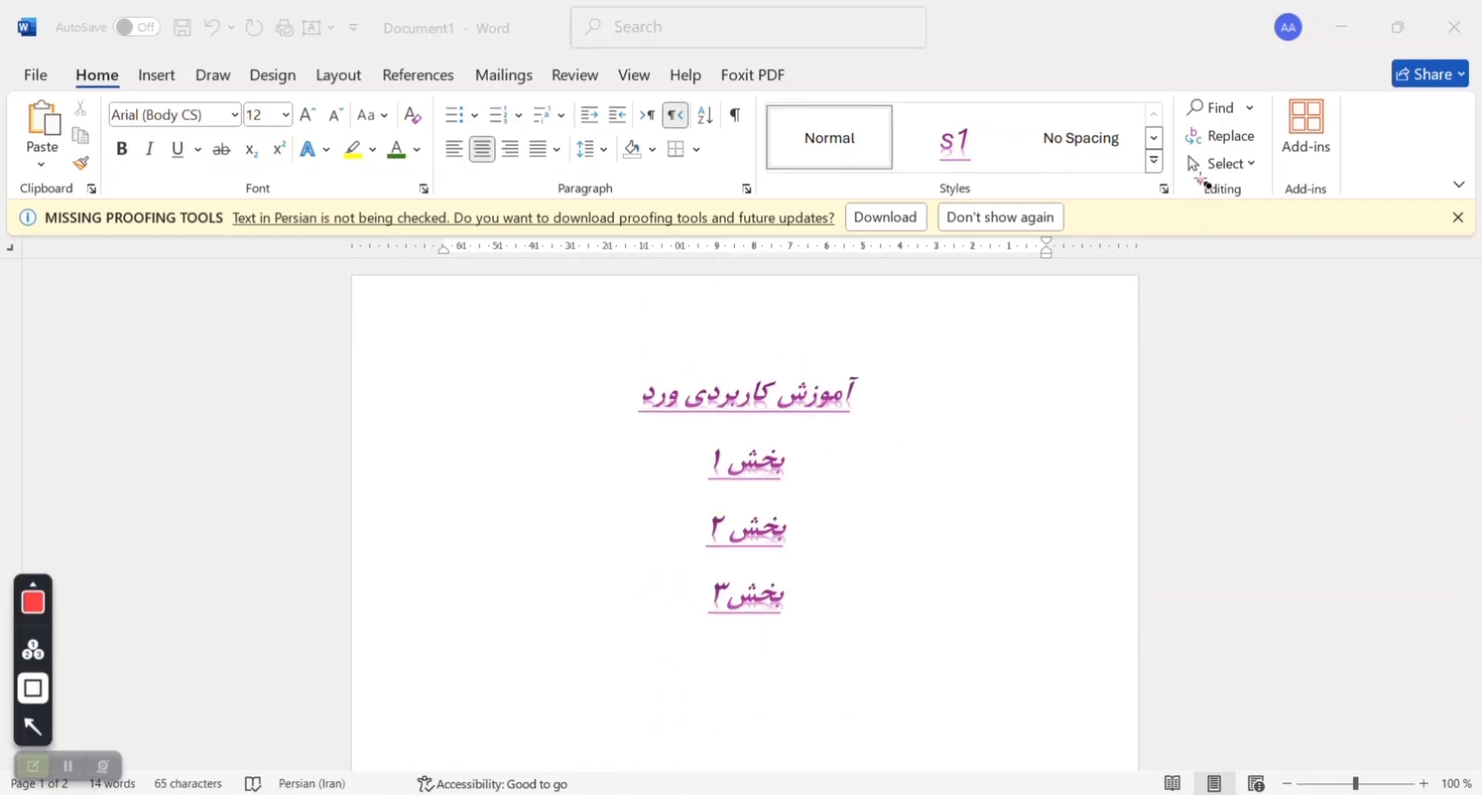
drag(1201, 182, 1245, 202)
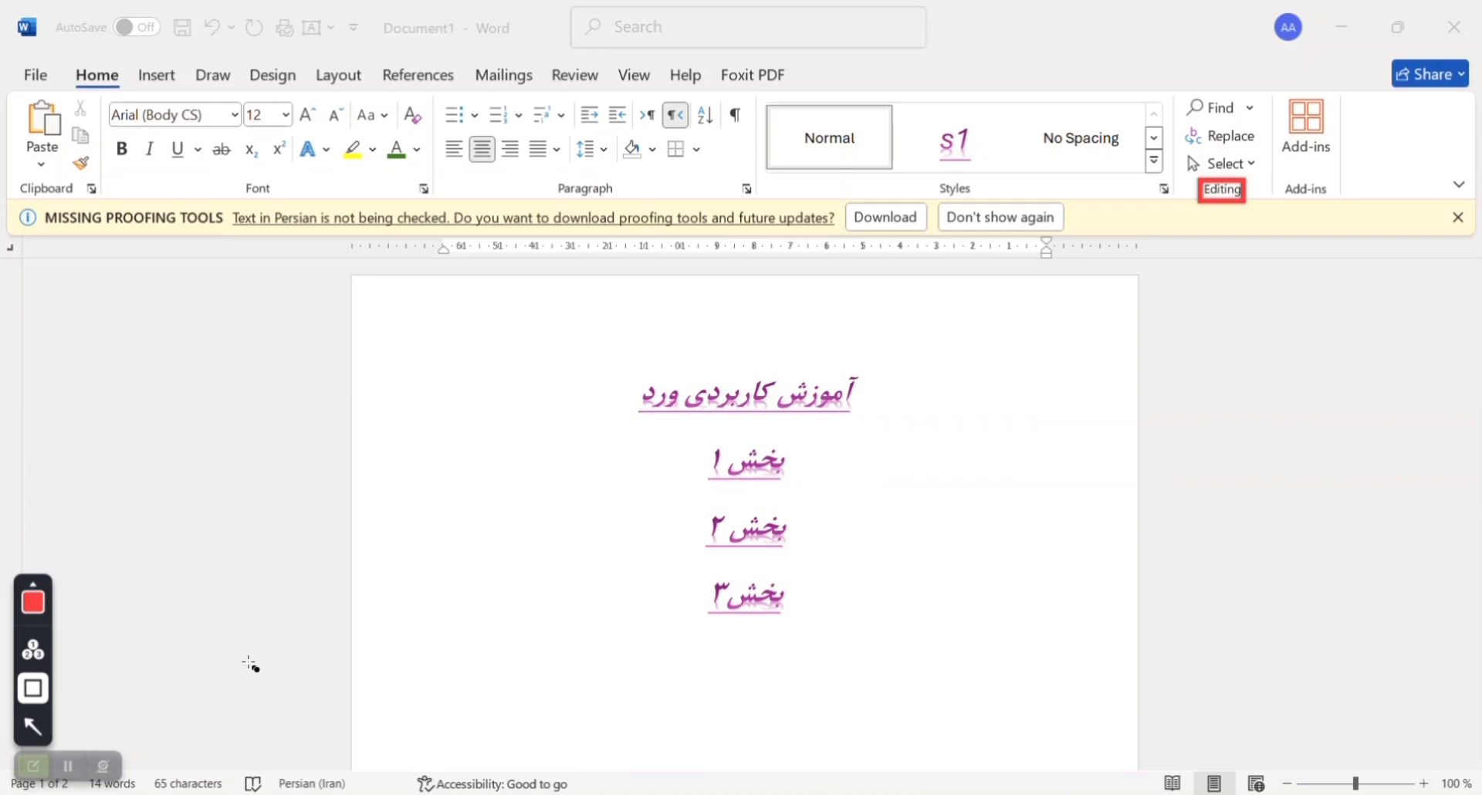
click(33, 766)
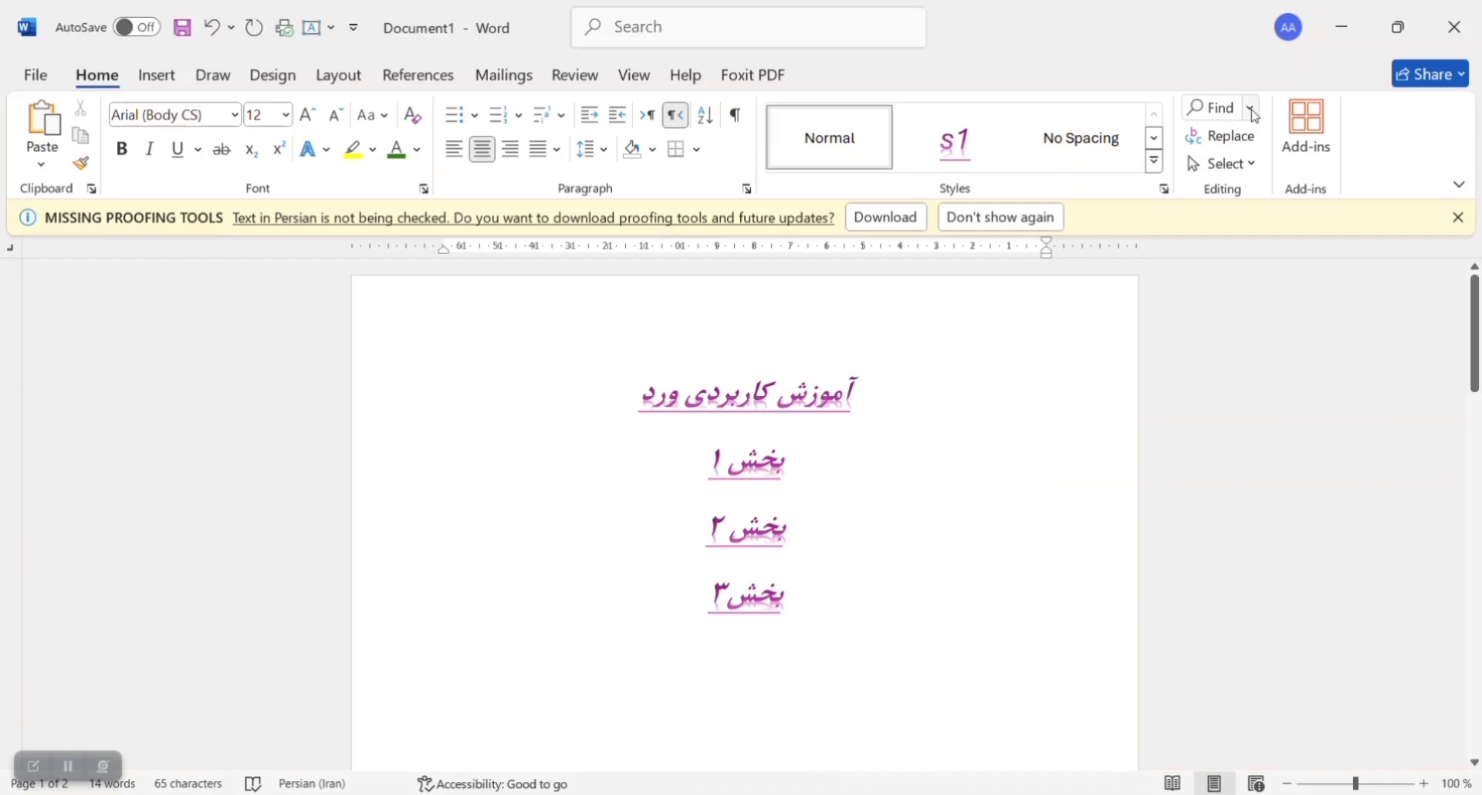
Step: Search the document for "بخش" and clear the search term
click(1220, 112)
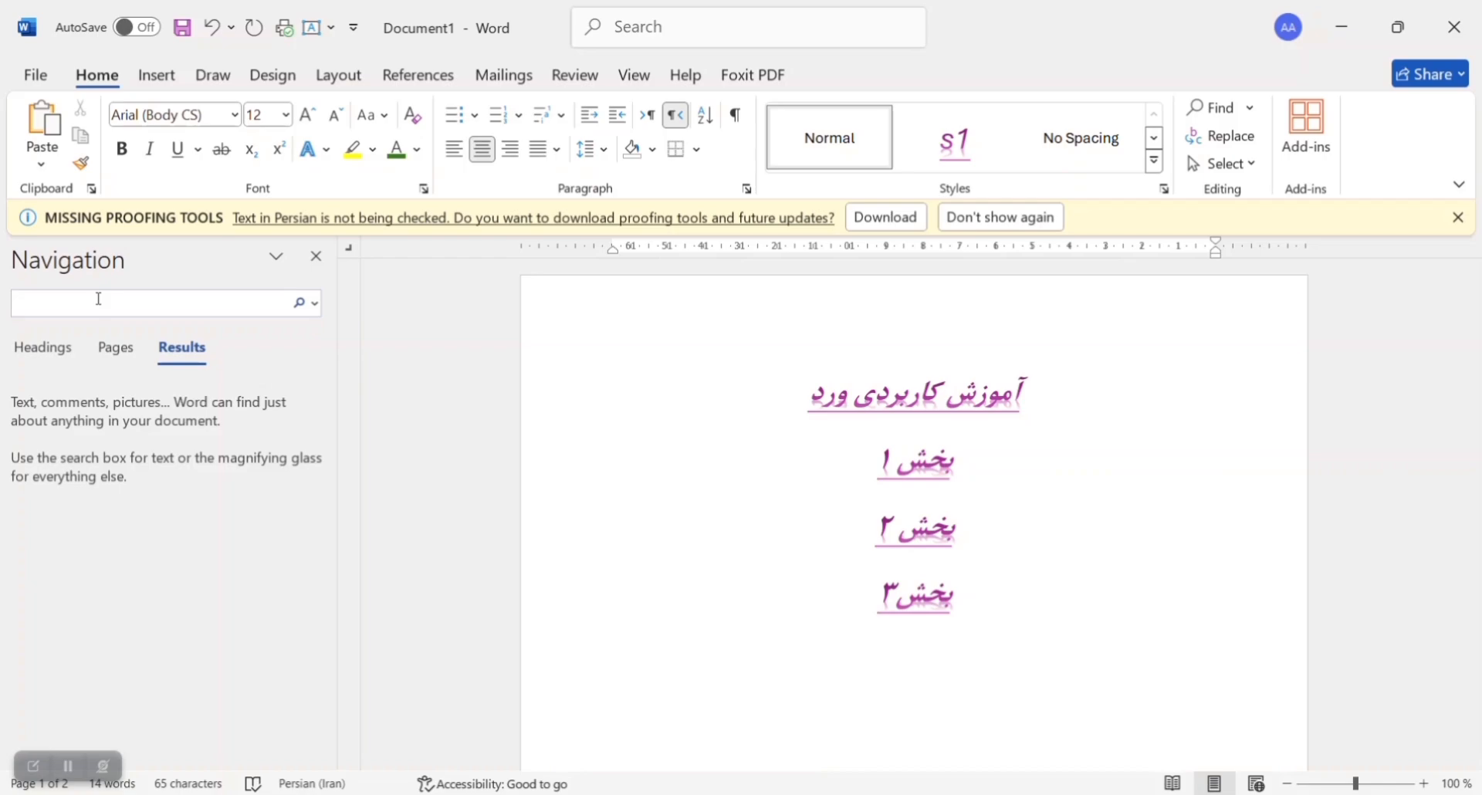
text(بخش)
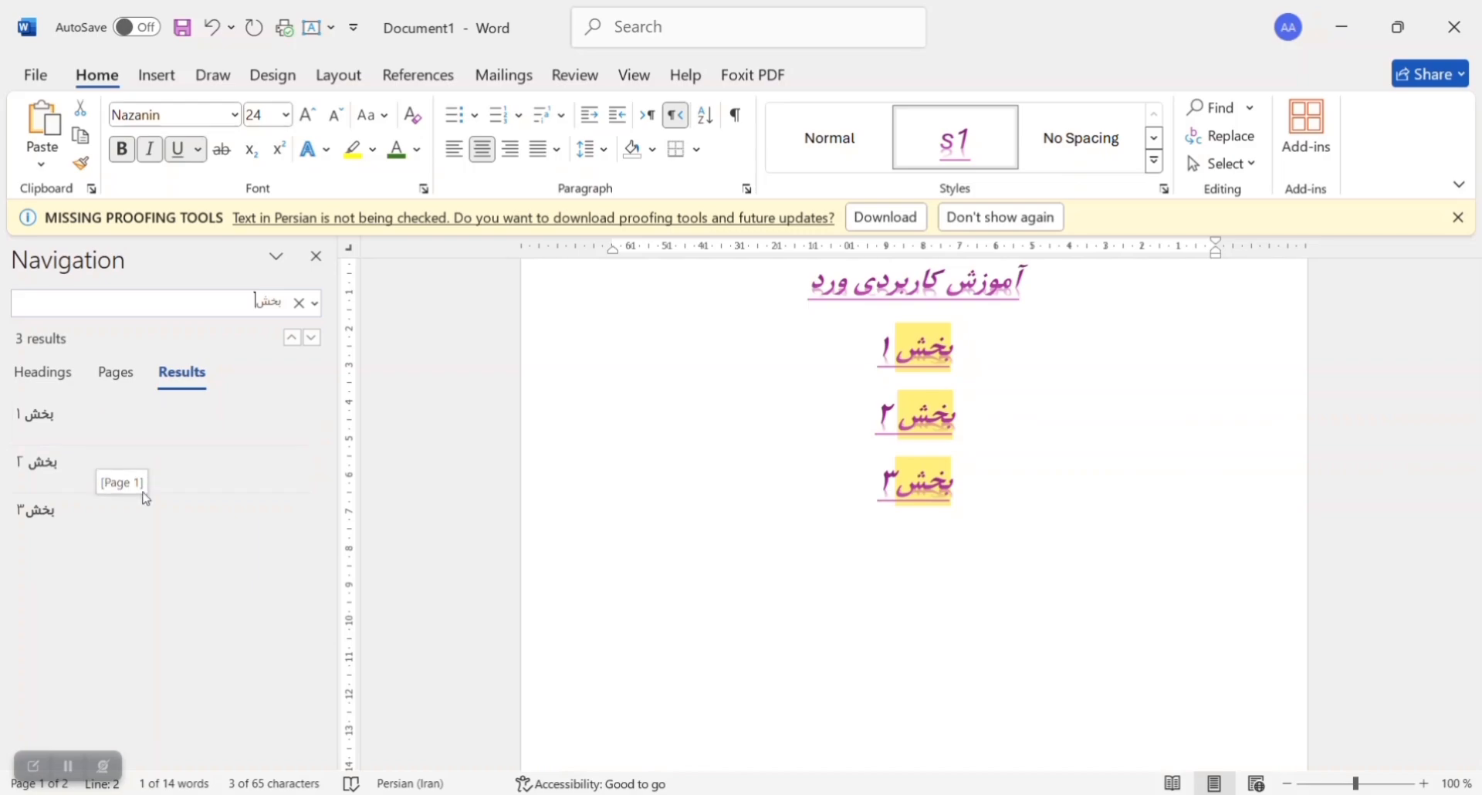
key(BackSpace)
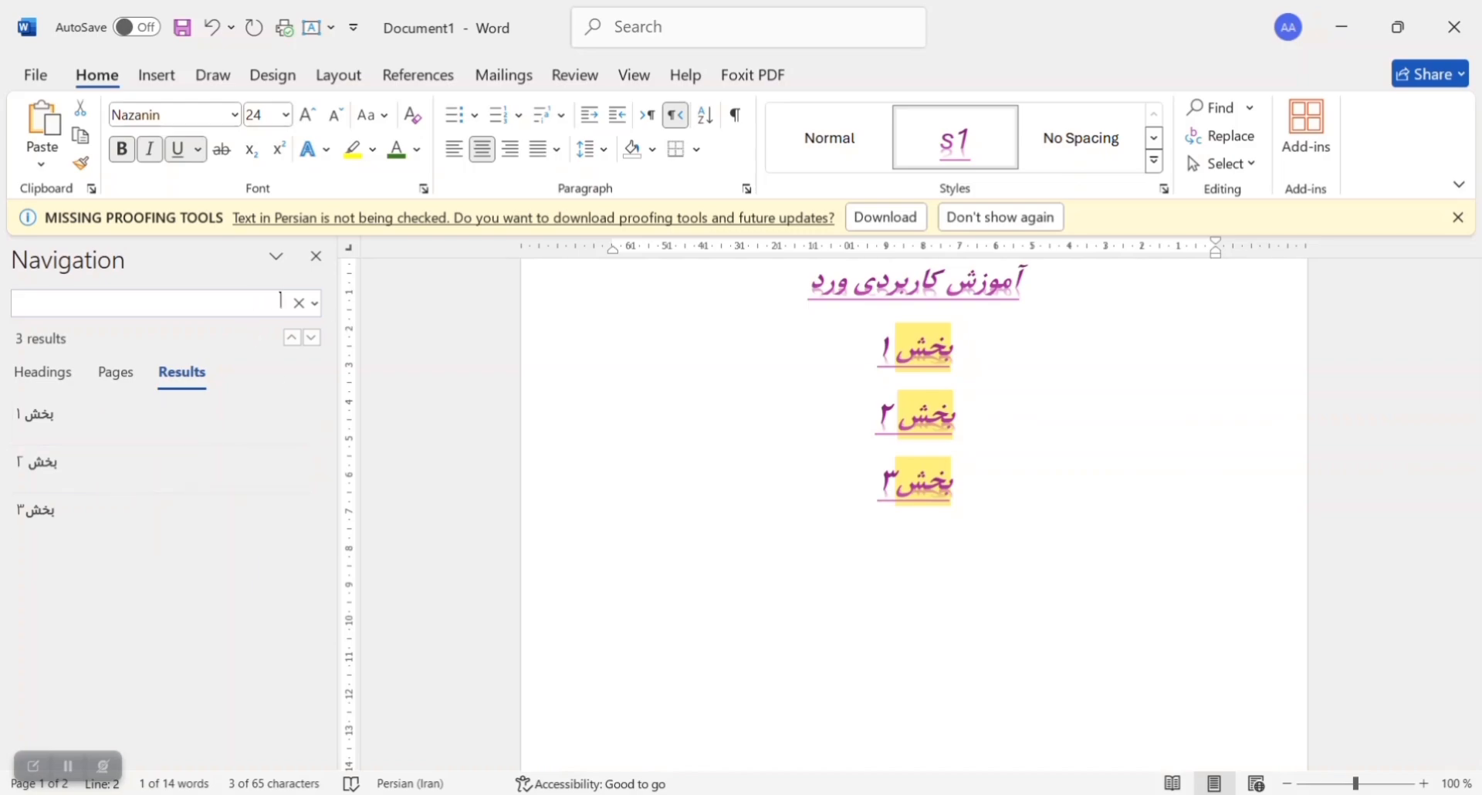
key(BackSpace)
key(BackSpace)
Step: Search the document for "آ" and jump to the second, fourth and first matches
text(ا)
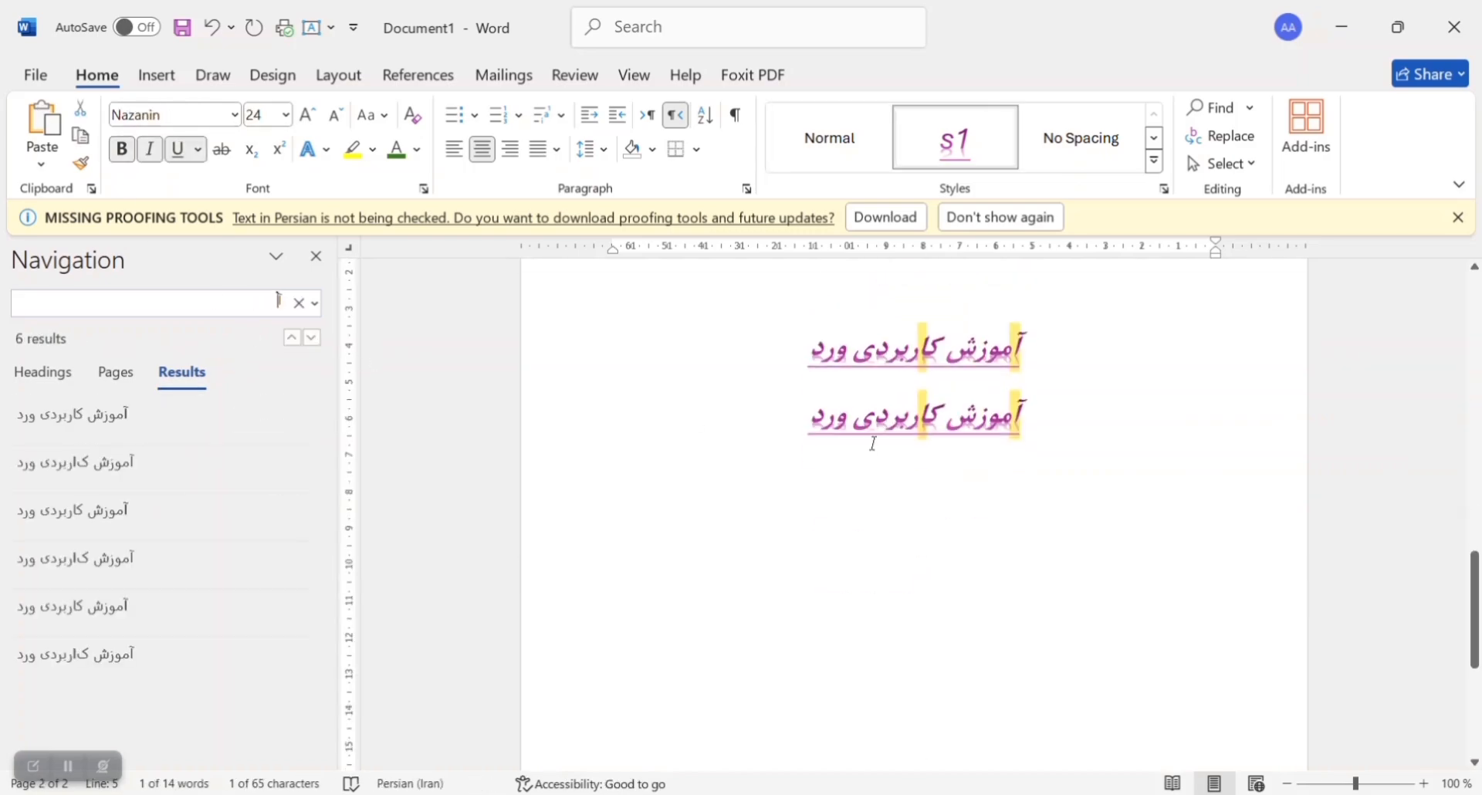
click(122, 475)
click(108, 578)
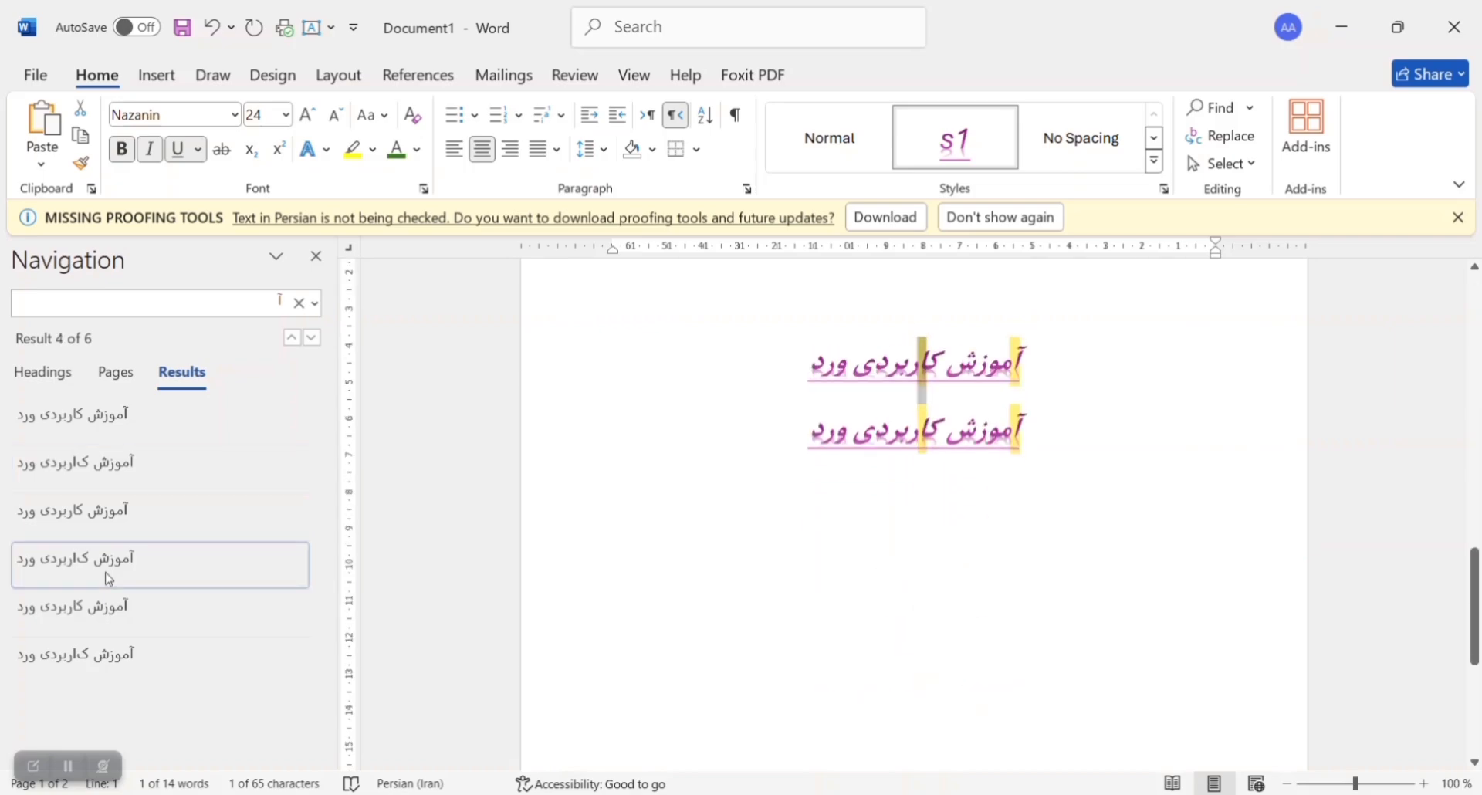
click(199, 440)
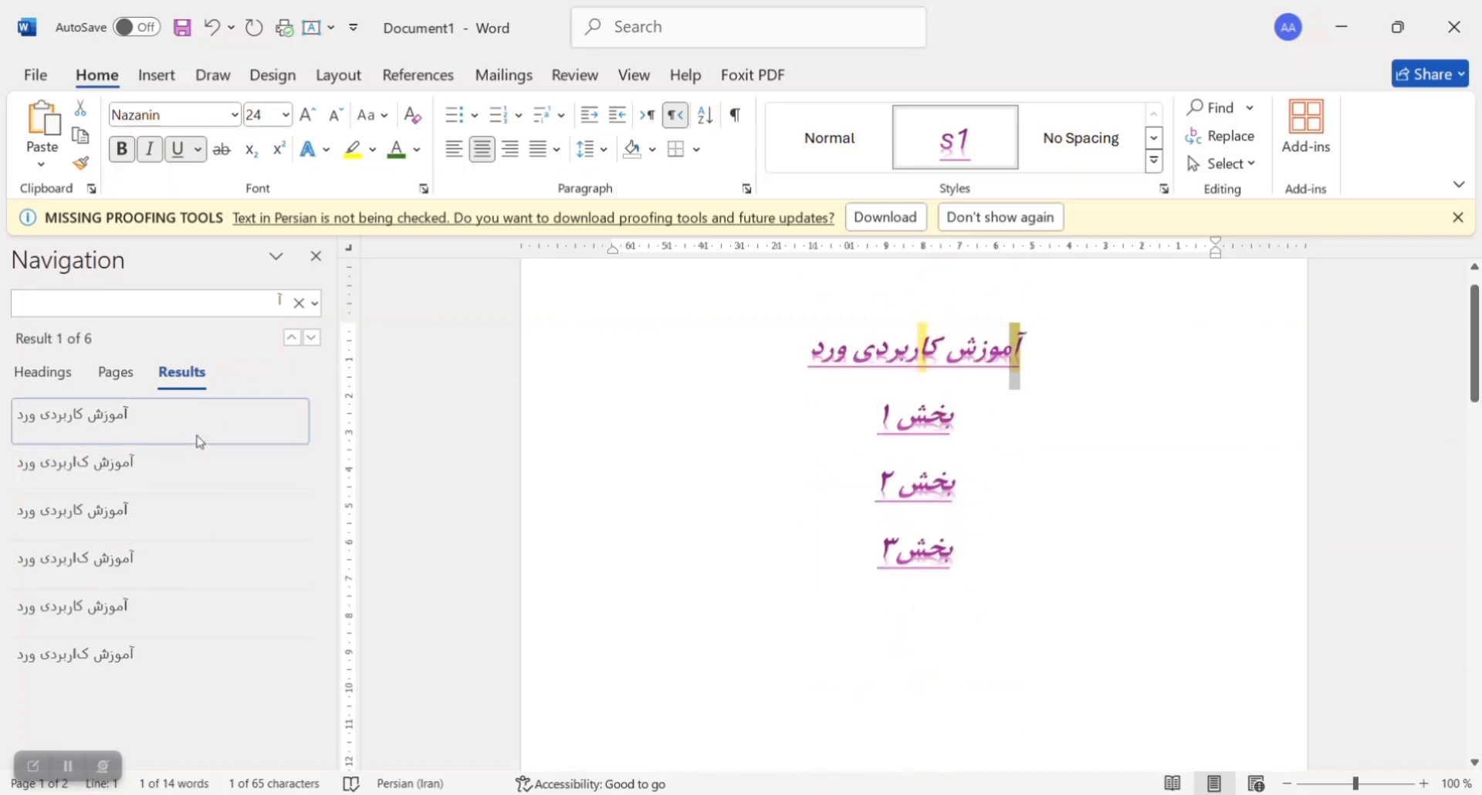
Step: View the document's page thumbnails and its headings outline, and return to the thumbnails
click(119, 378)
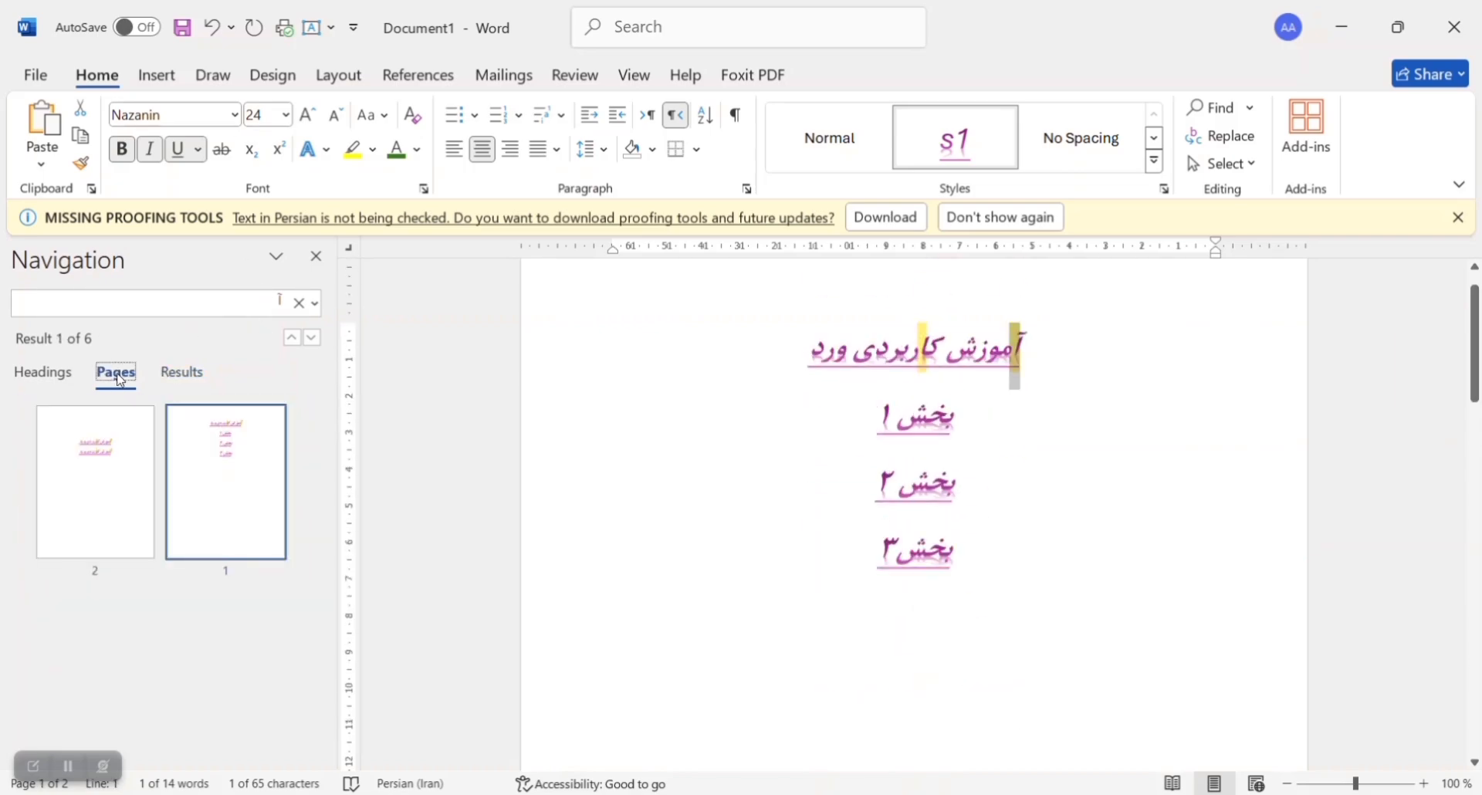
click(48, 371)
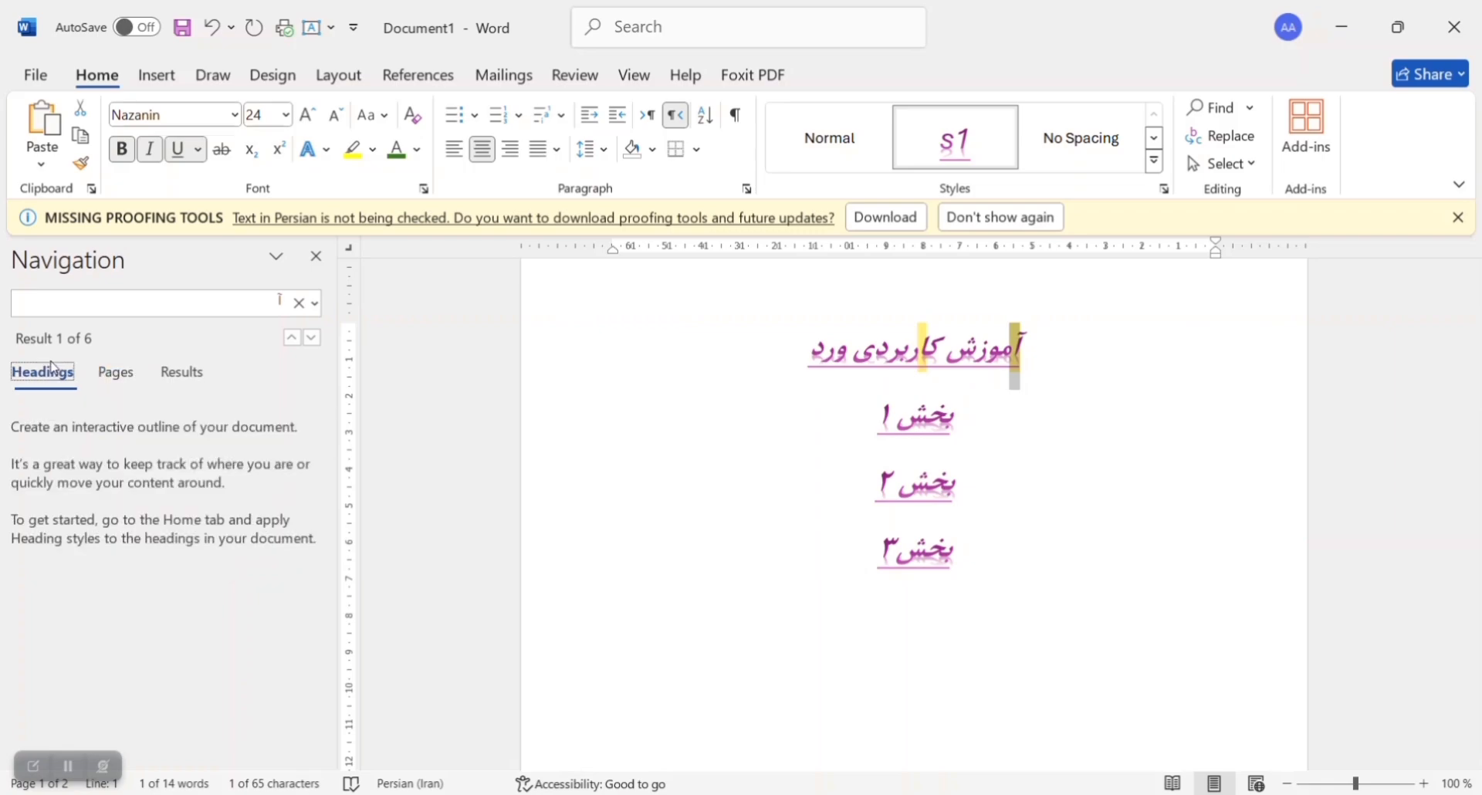
click(116, 374)
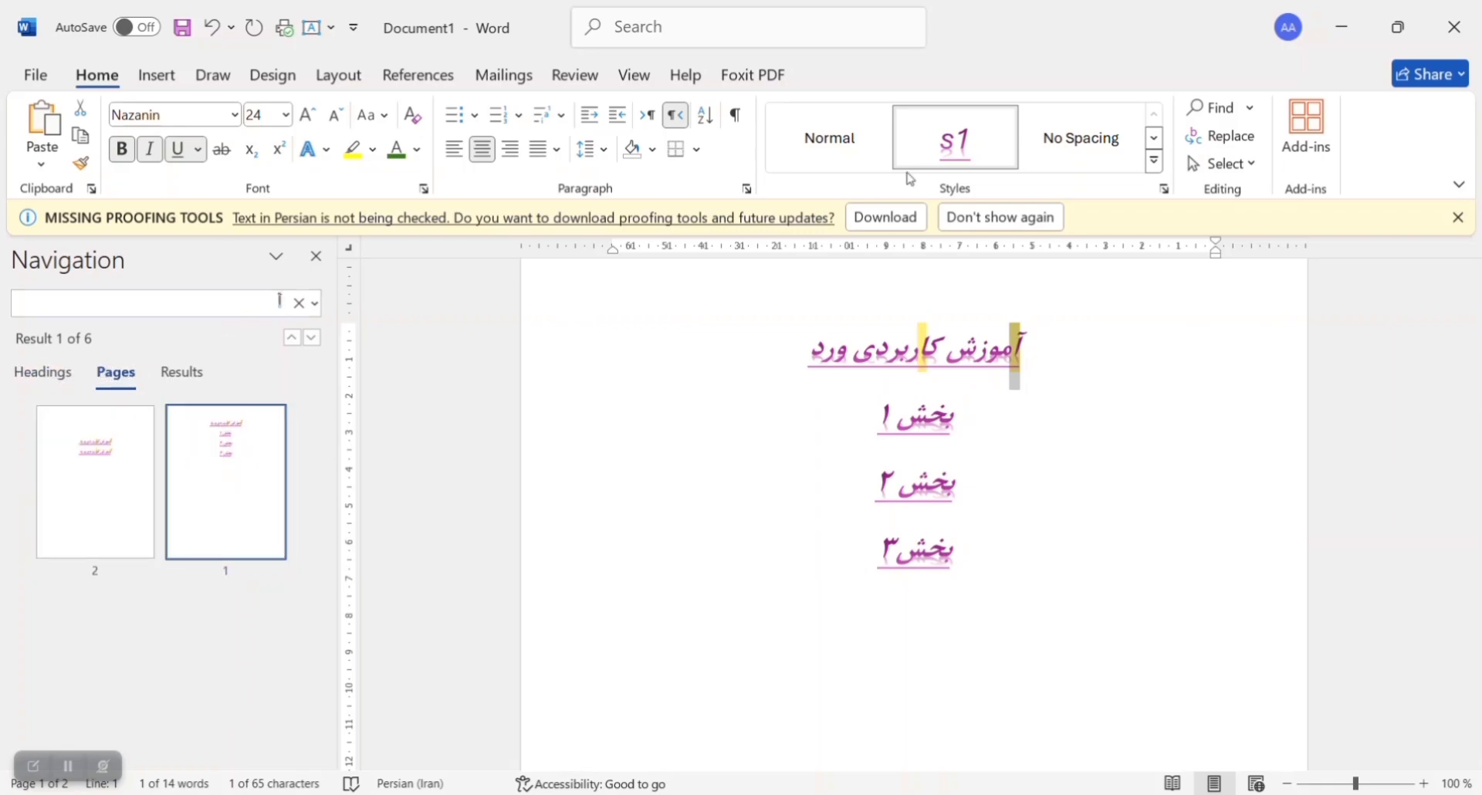
Step: Replace every occurrence of "بخش" with "گزینه" throughout the document, continuing the search from the beginning, and close the dialog
click(1239, 147)
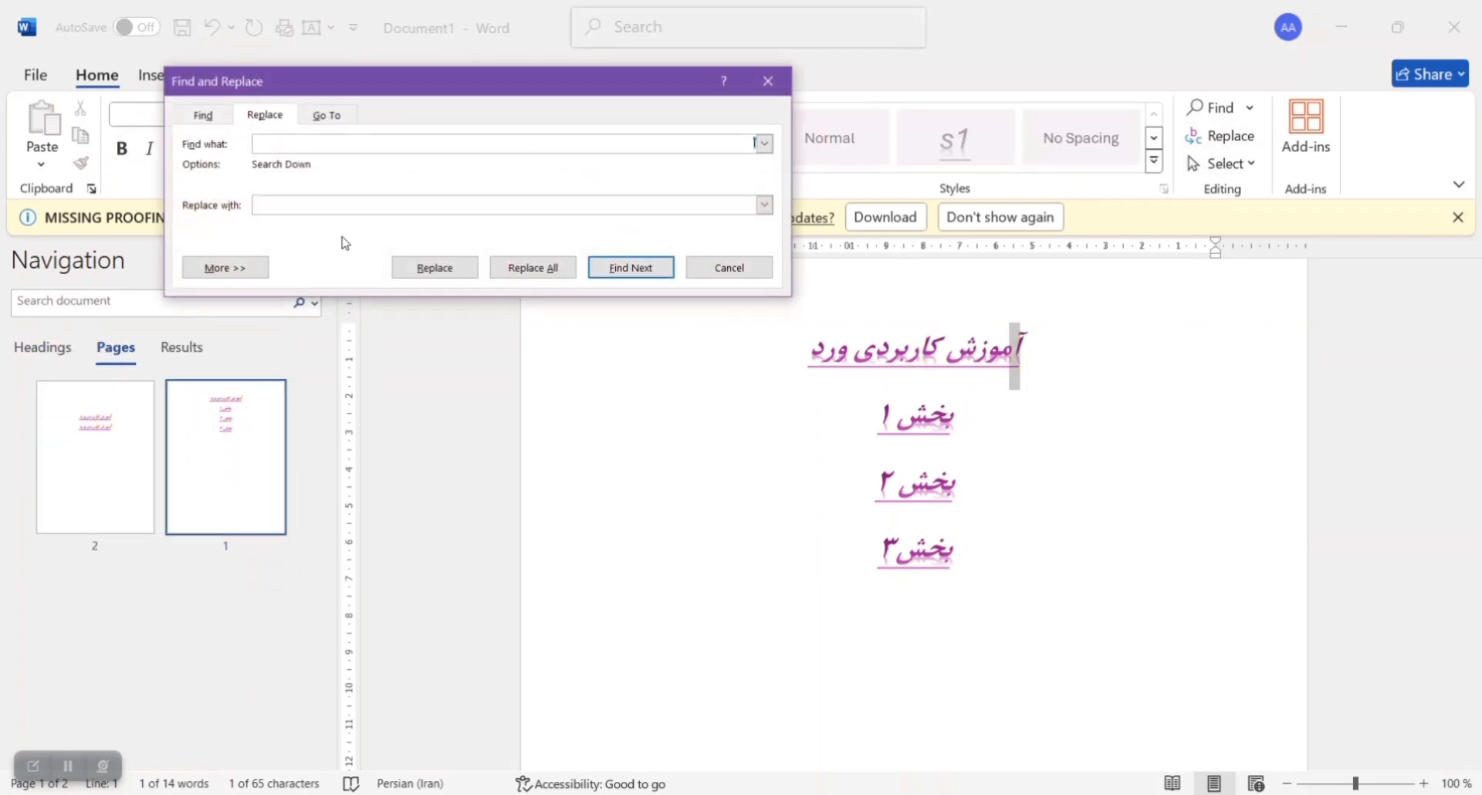
drag(330, 77, 235, 383)
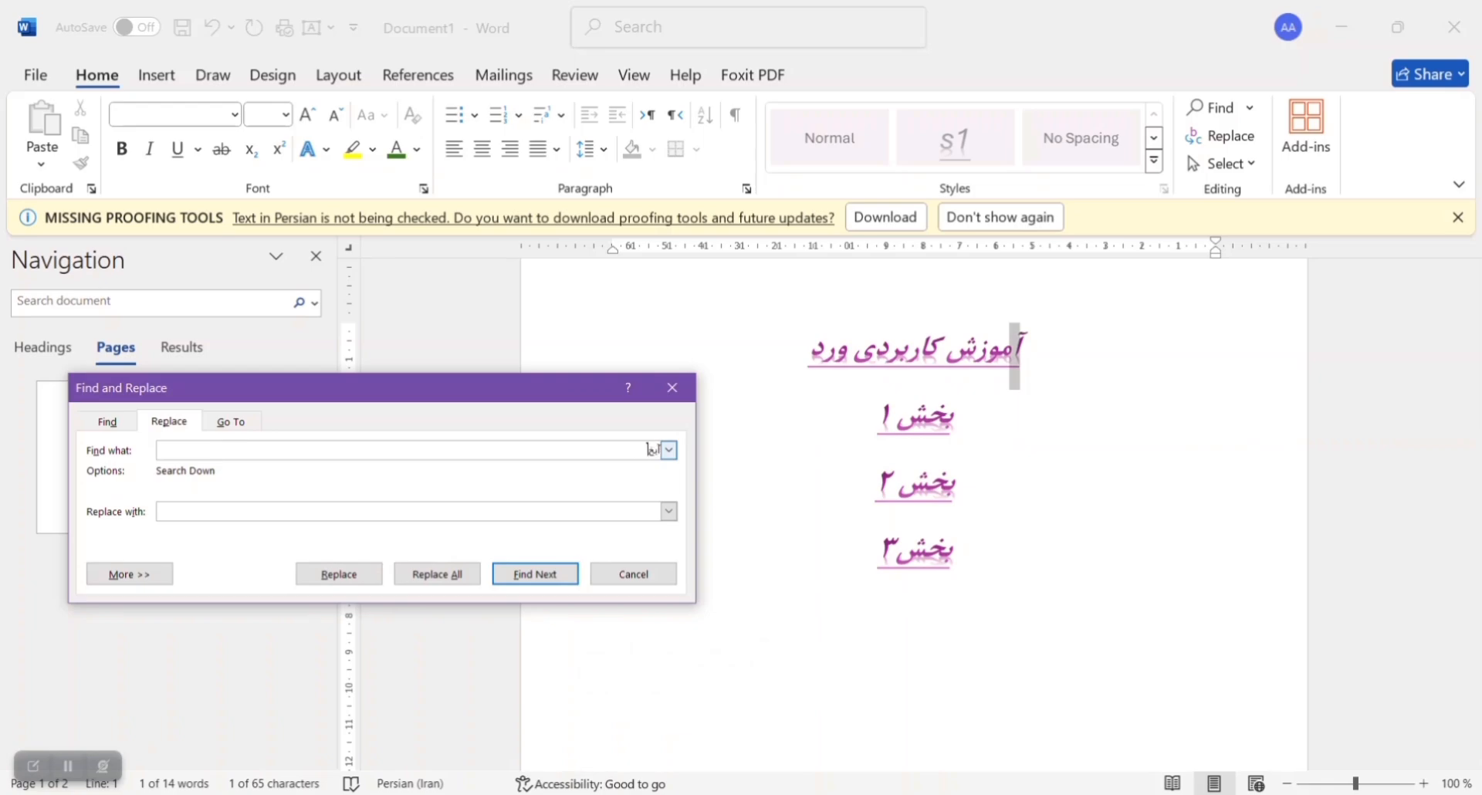
key(BackSpace)
key(BackSpace)
key(BackSpace)
text(بخش)
click(466, 580)
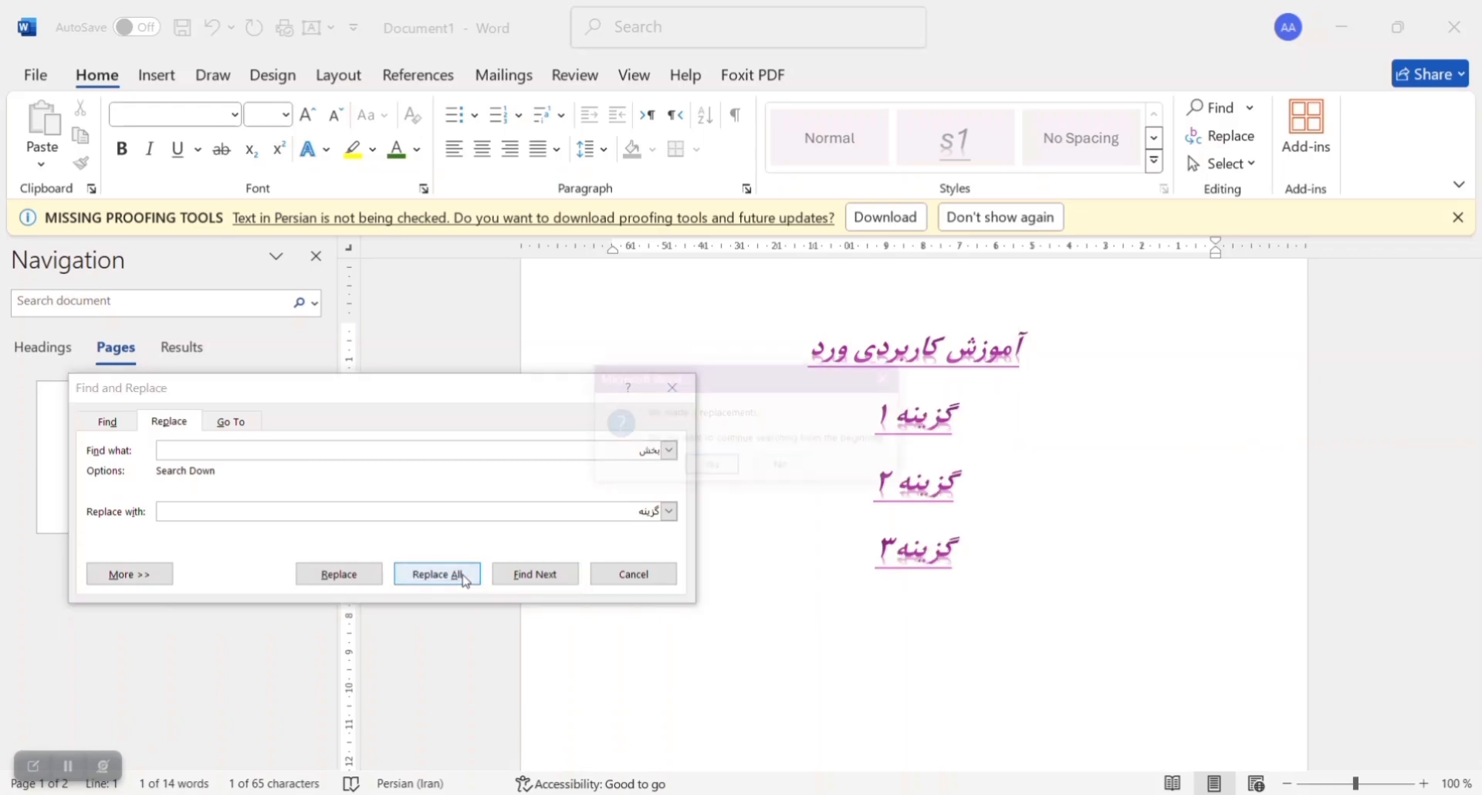
click(711, 467)
click(736, 462)
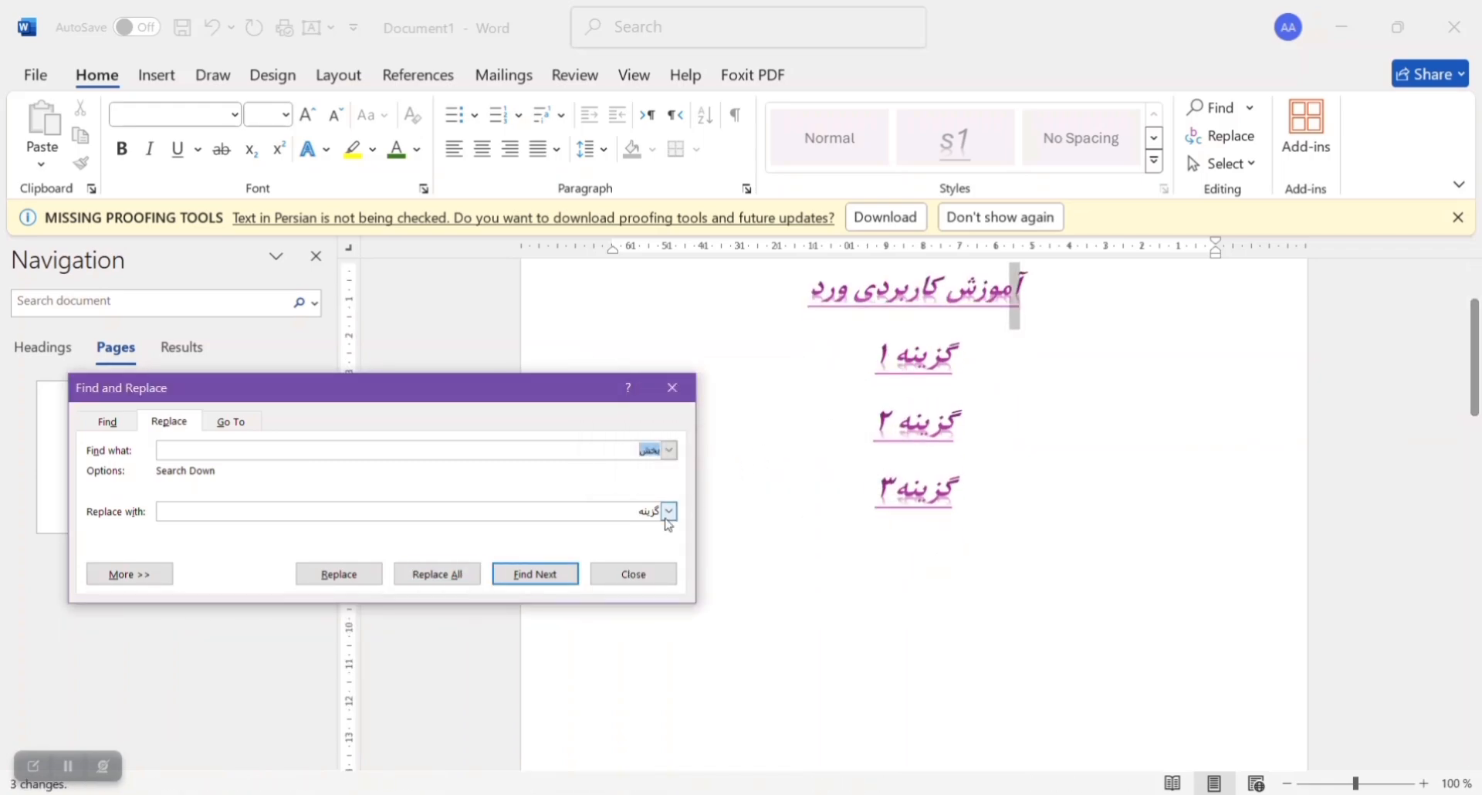
click(637, 572)
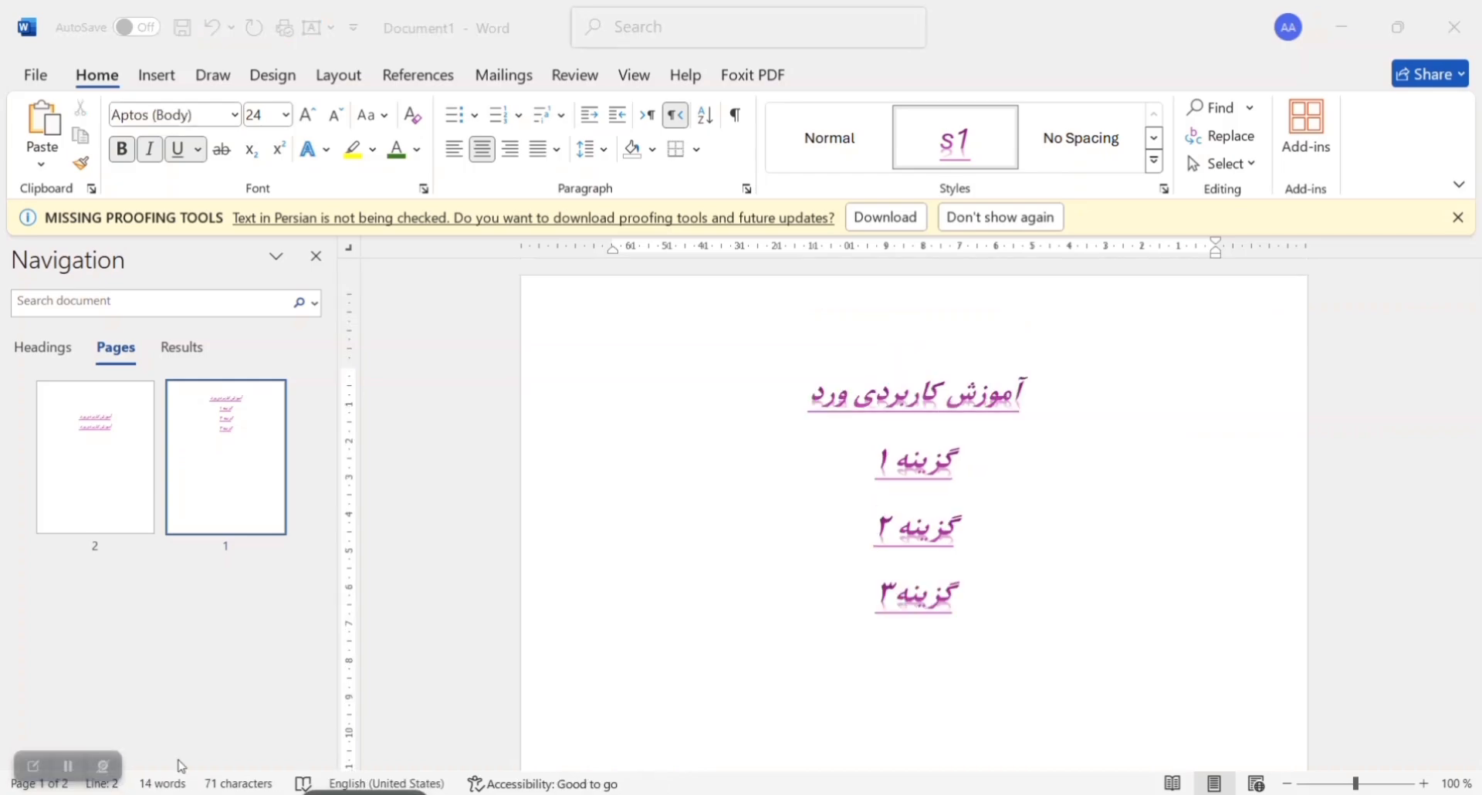
Step: Select the title line, then the entire document content, and clear the selection with the cursor in the title
click(1245, 164)
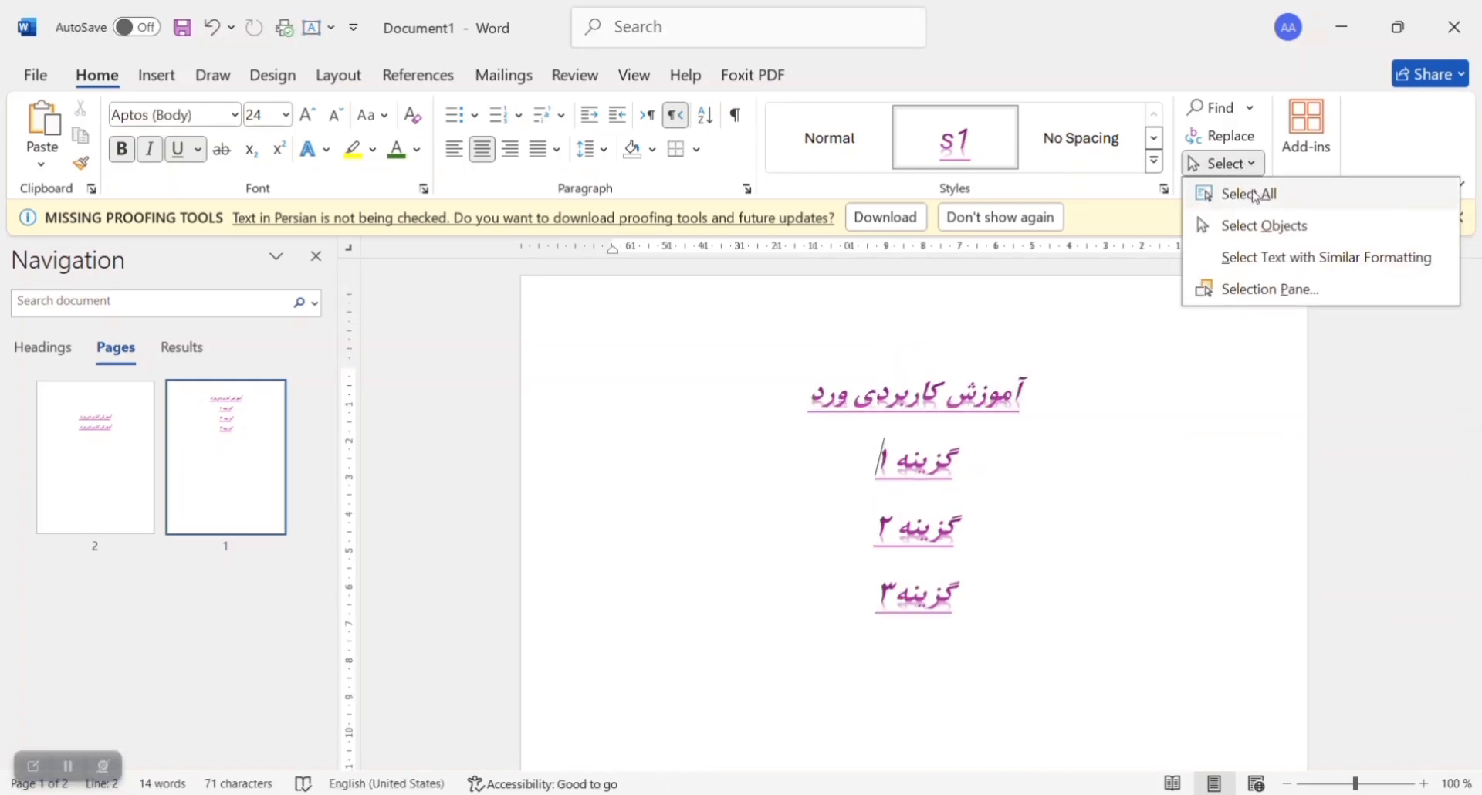
click(1292, 199)
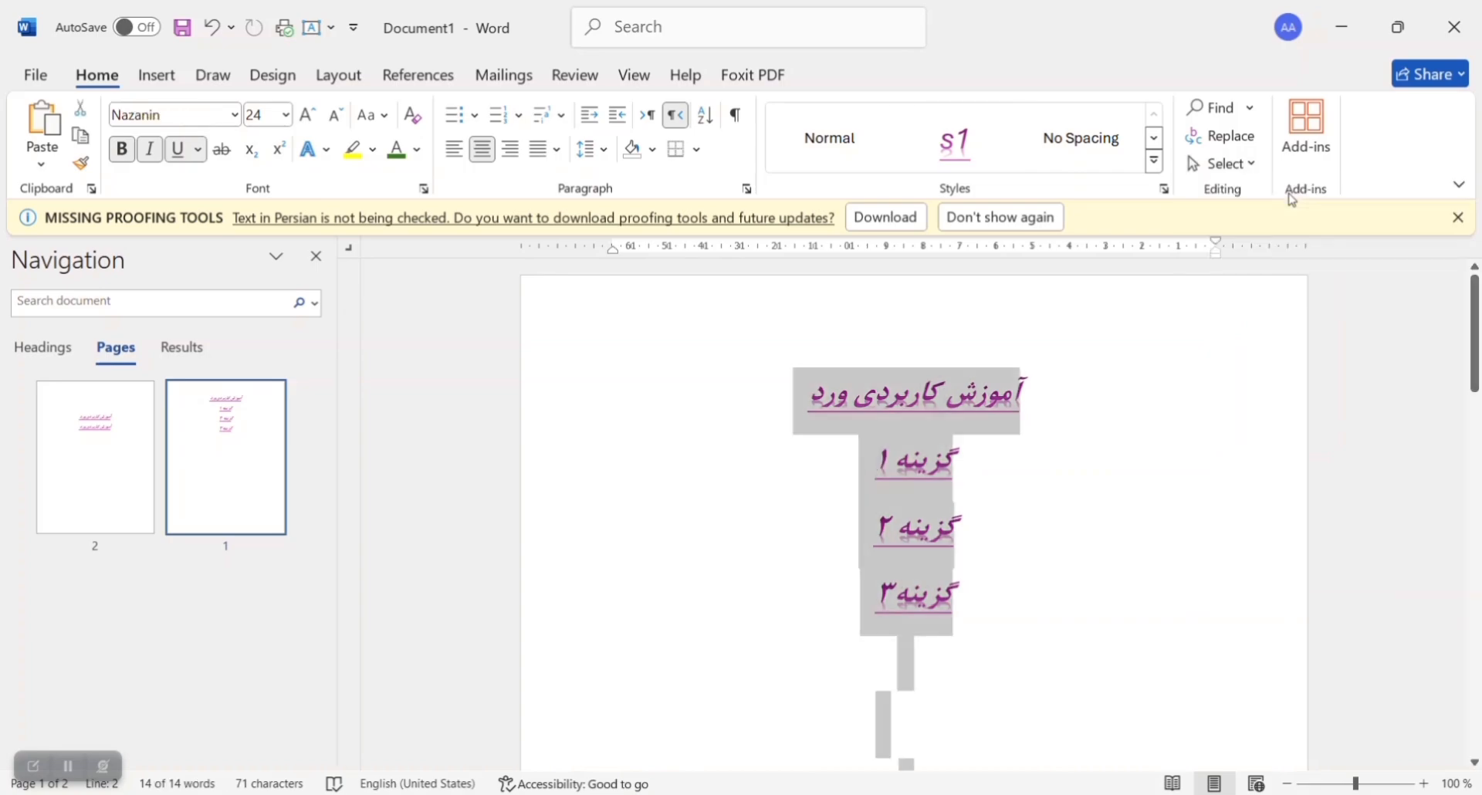
click(986, 401)
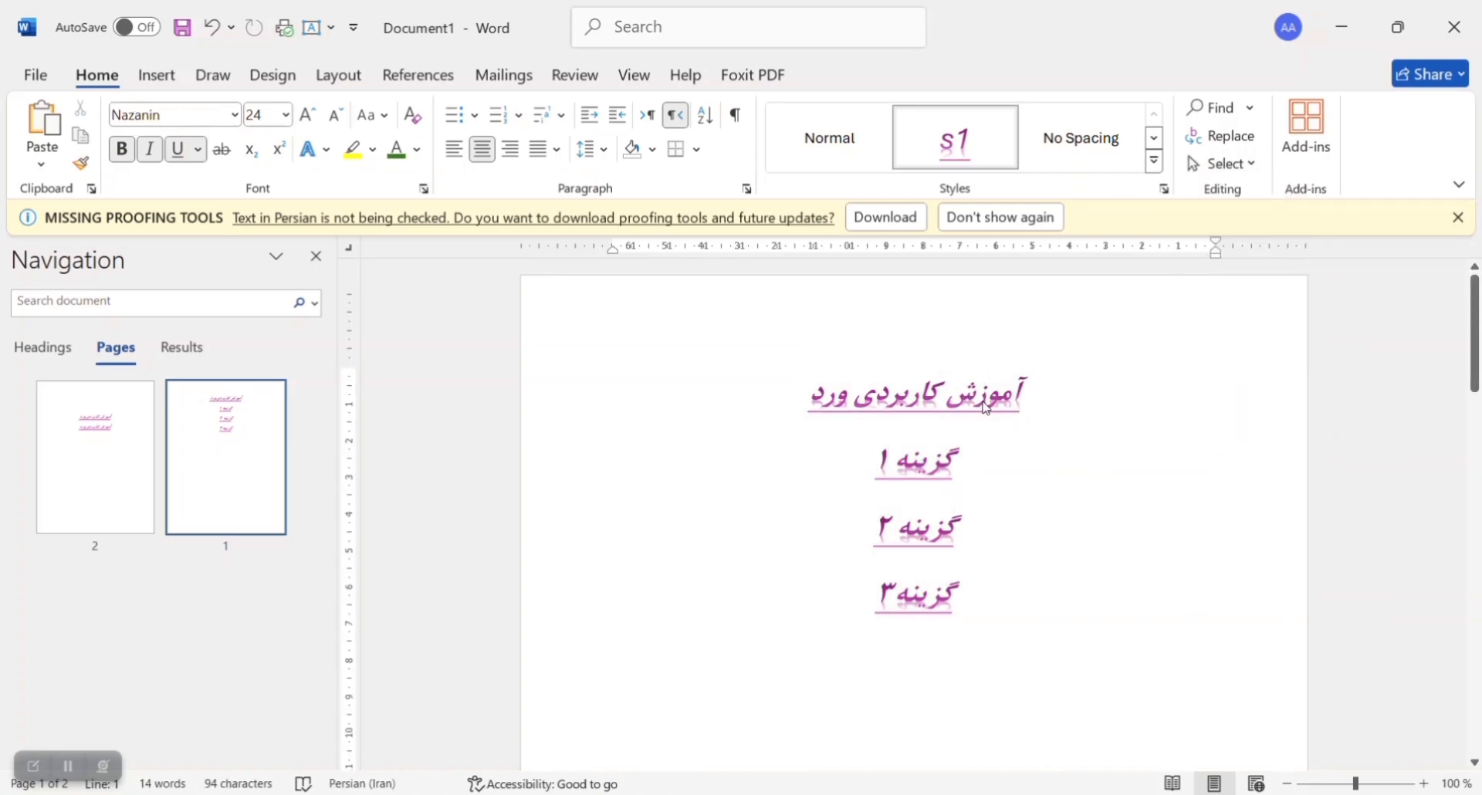
key(ctrl+a)
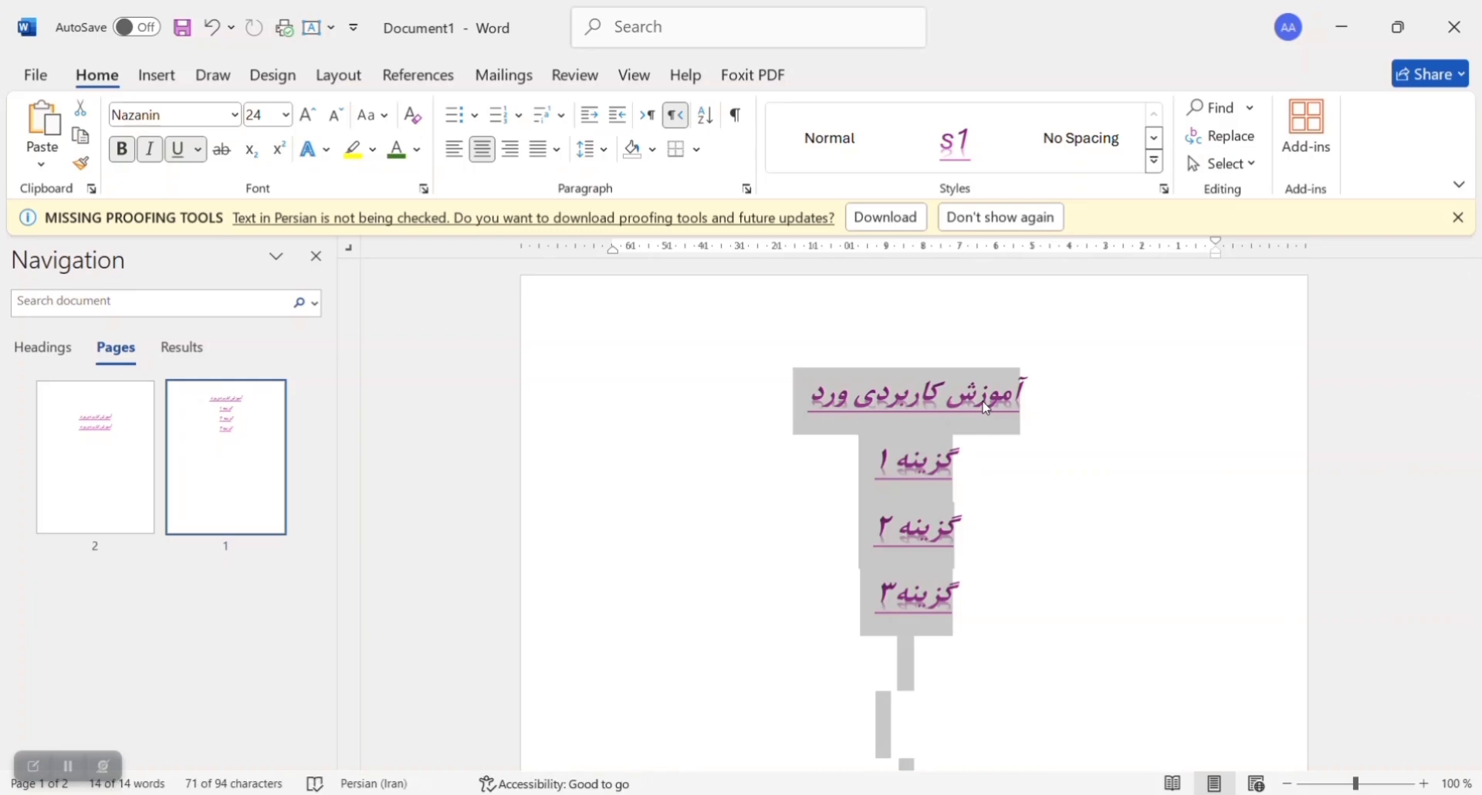
click(984, 394)
Step: Turn on object selection, then select all text with formatting similar to the title
click(1235, 163)
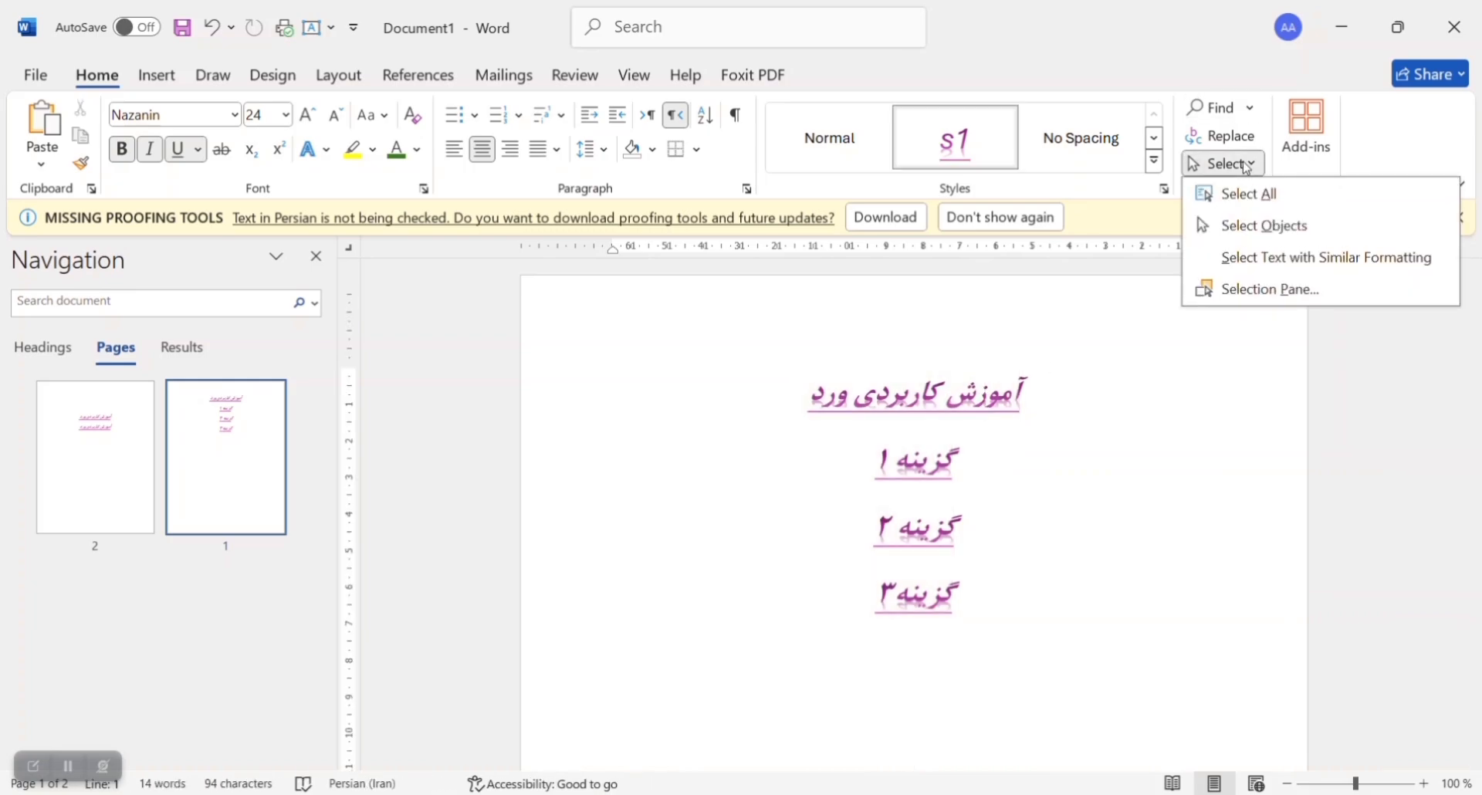
click(1269, 228)
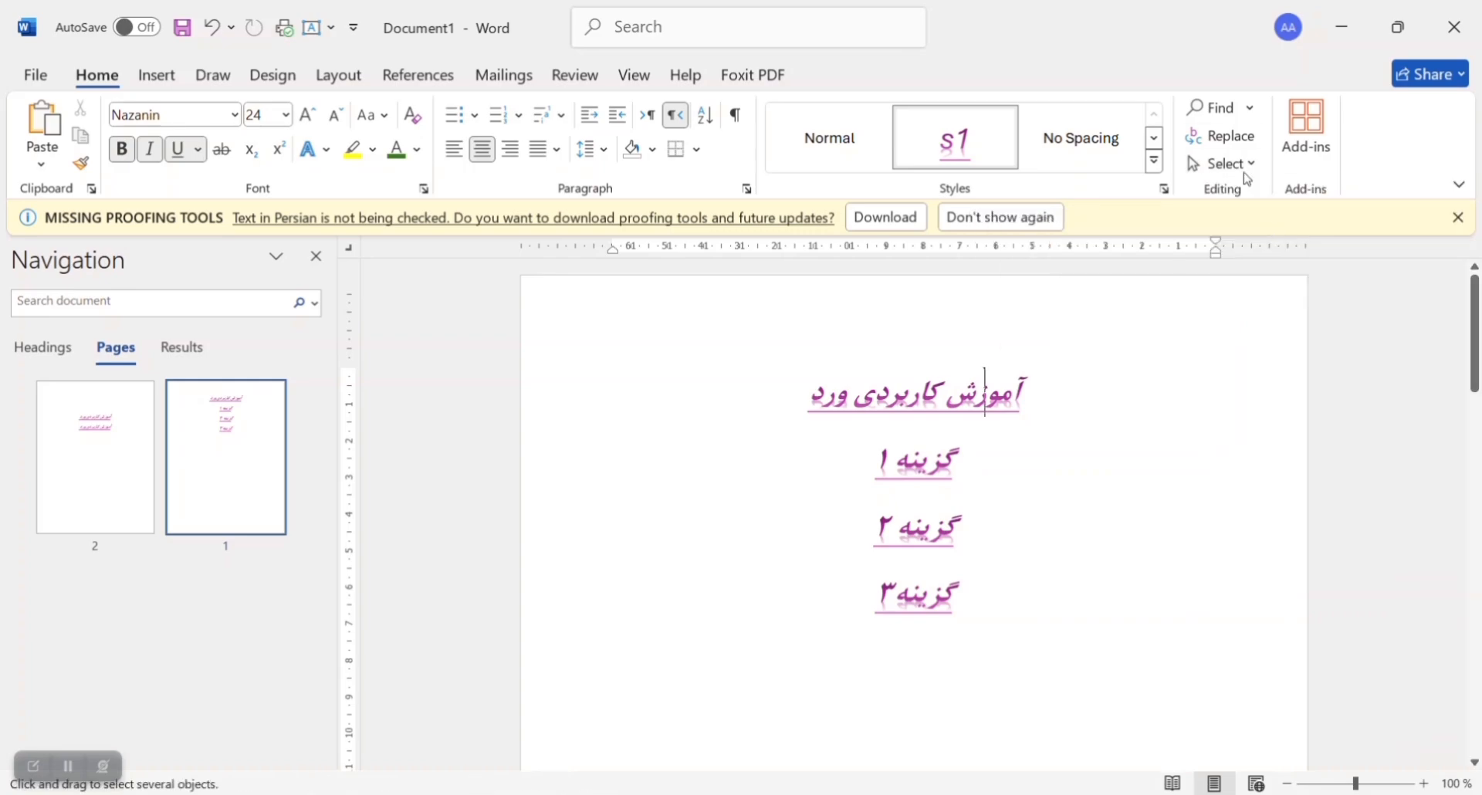
click(1230, 164)
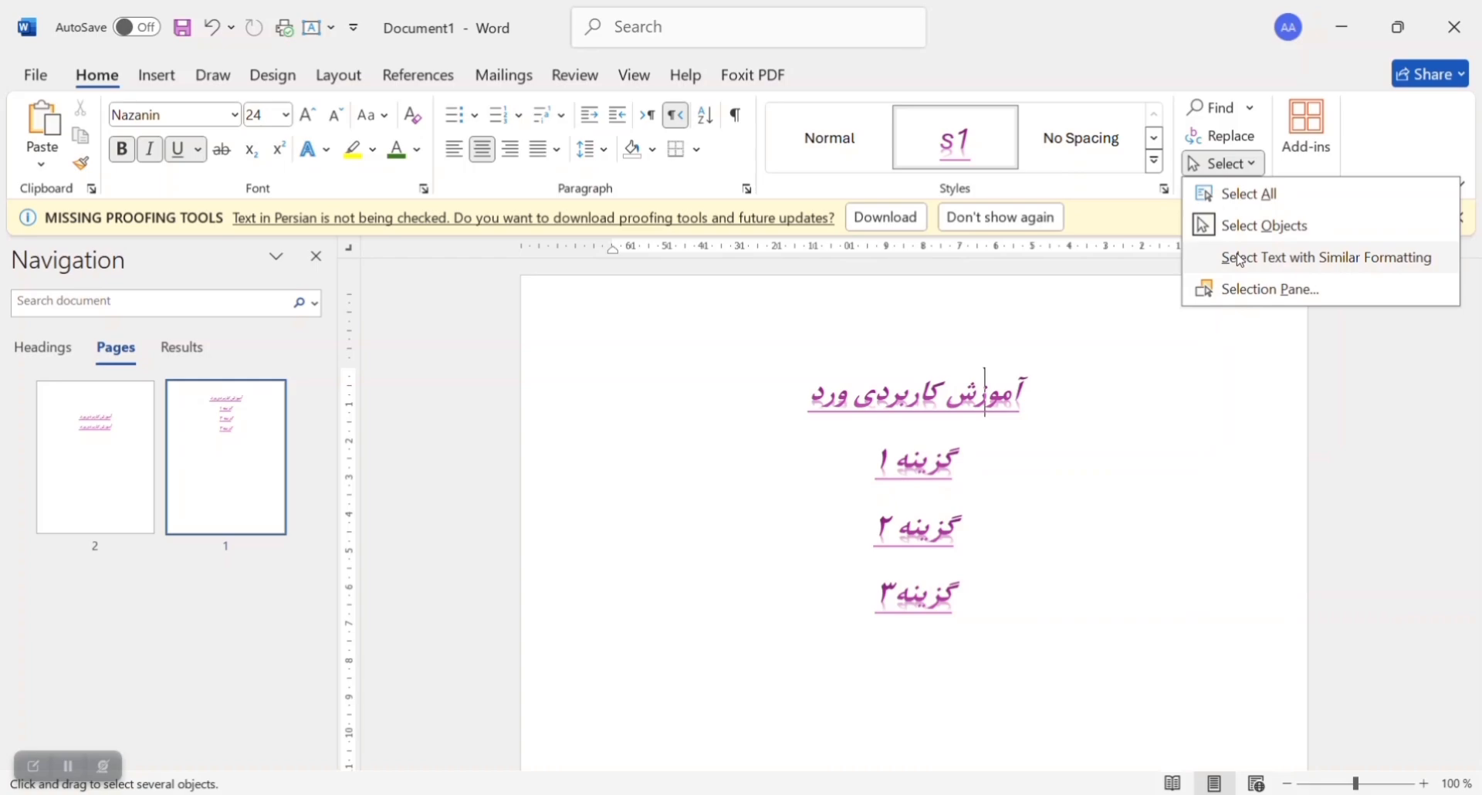
click(1240, 260)
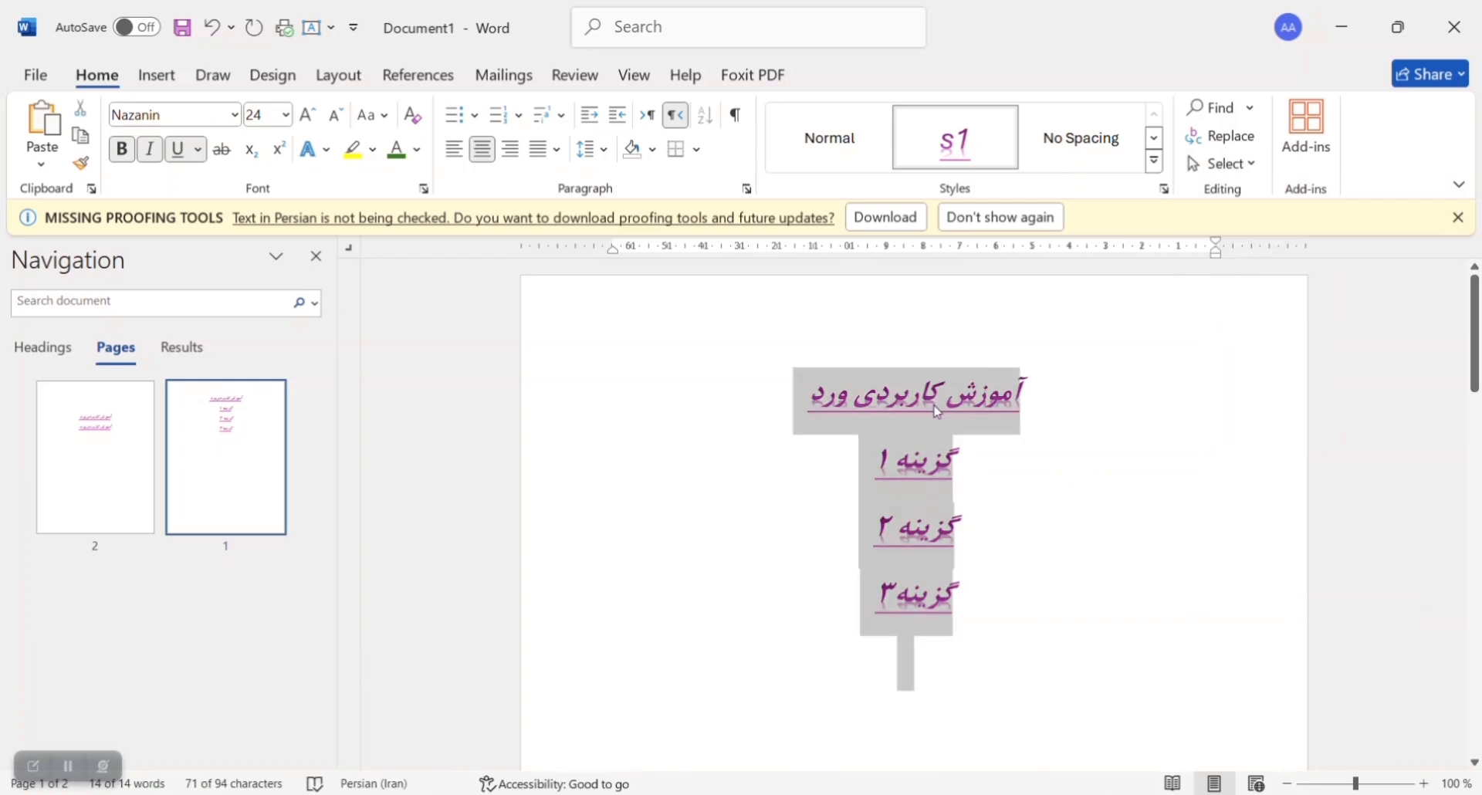
Step: Show the Selection pane, check the selected text on both pages, and clear the selection
click(1234, 165)
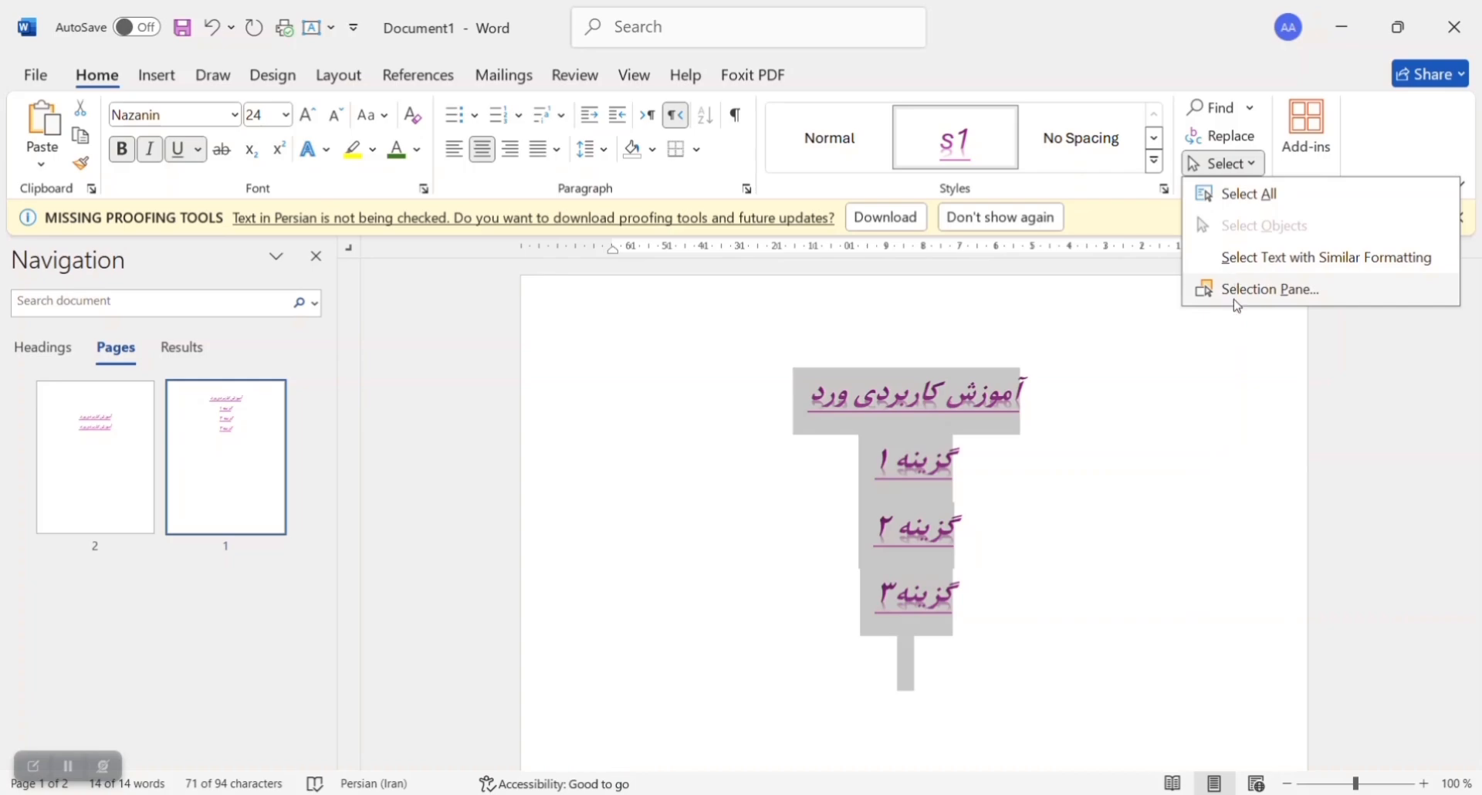
click(1254, 289)
scroll(988, 394, down, 5)
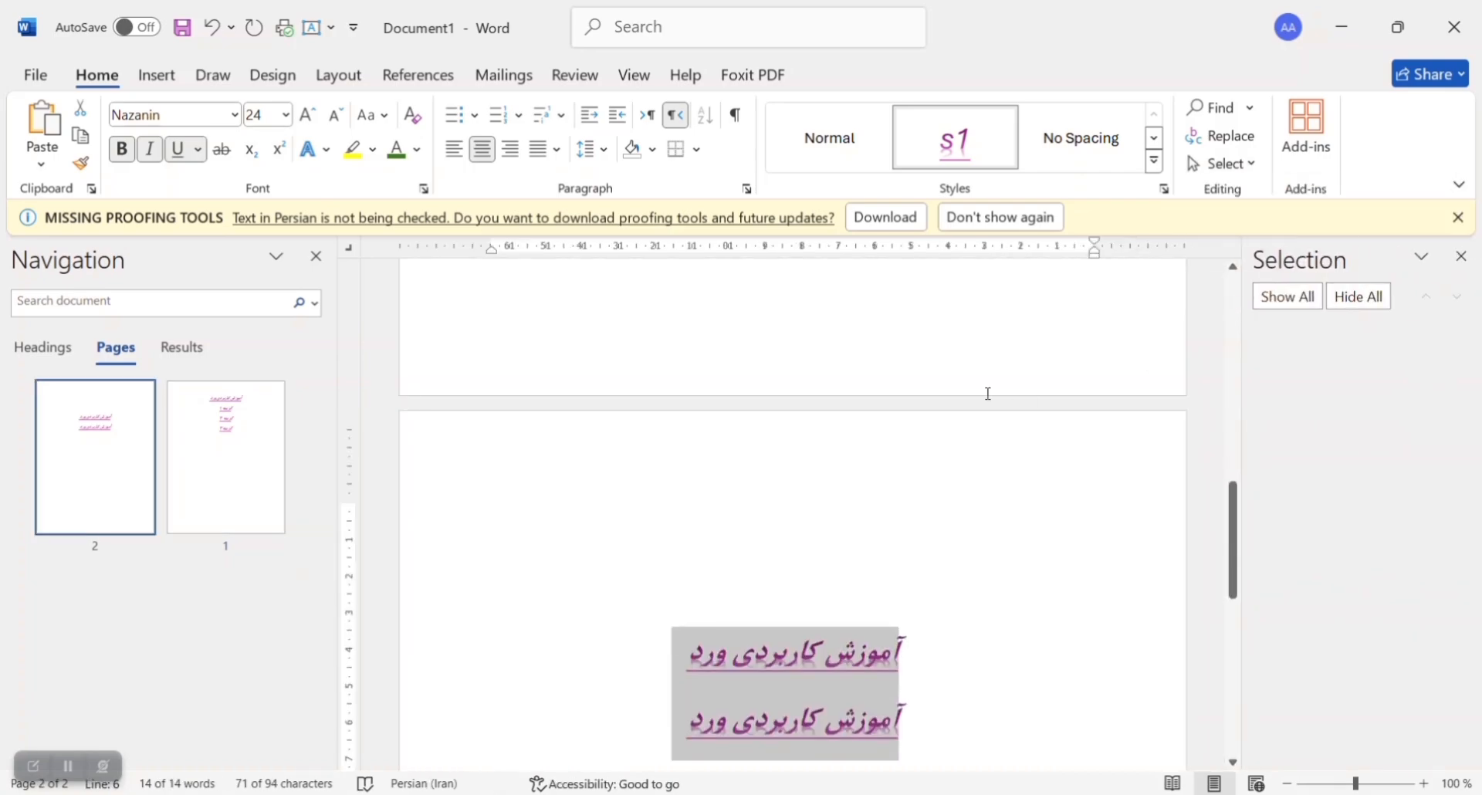
scroll(987, 394, up, 10)
click(839, 432)
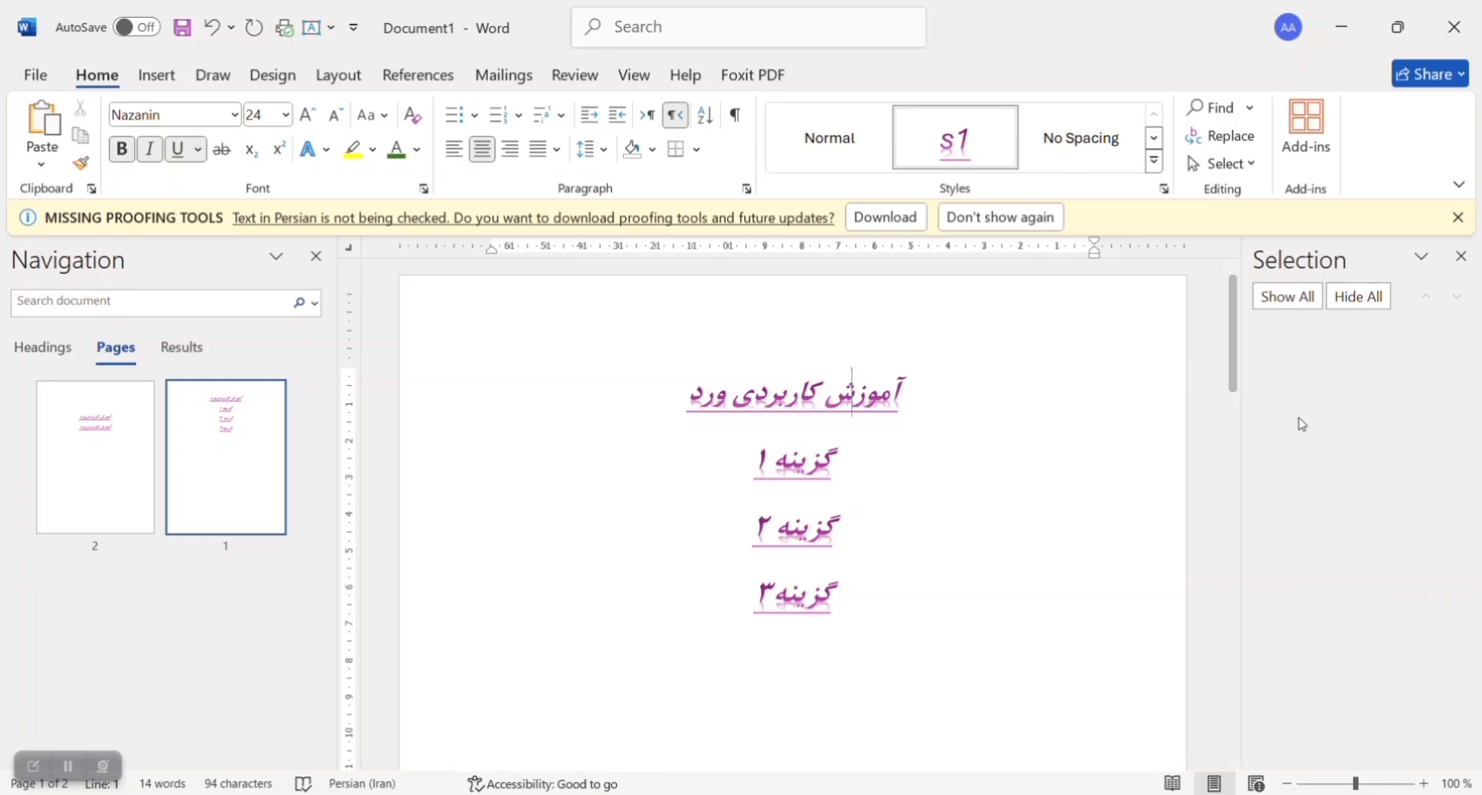
click(923, 390)
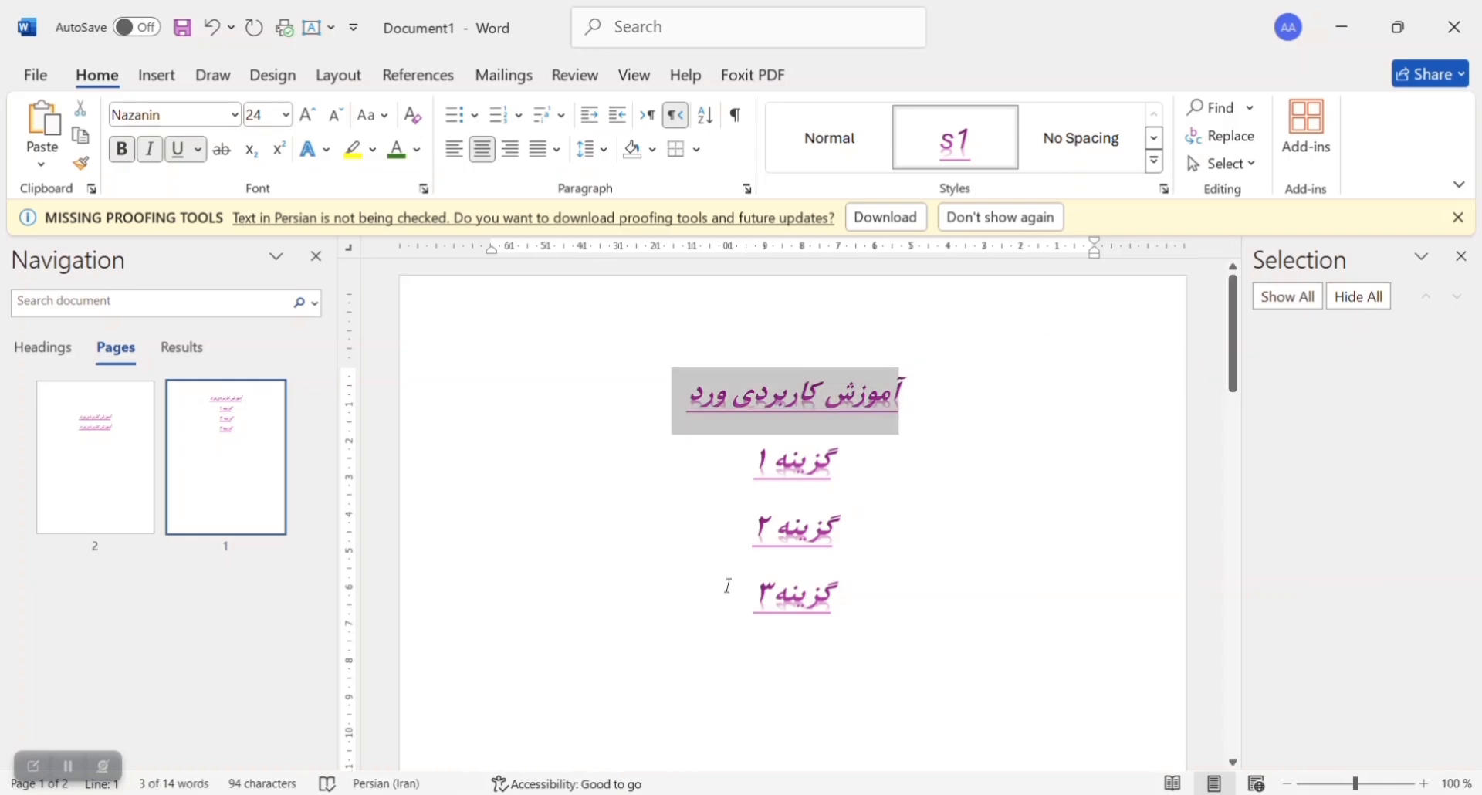
click(710, 617)
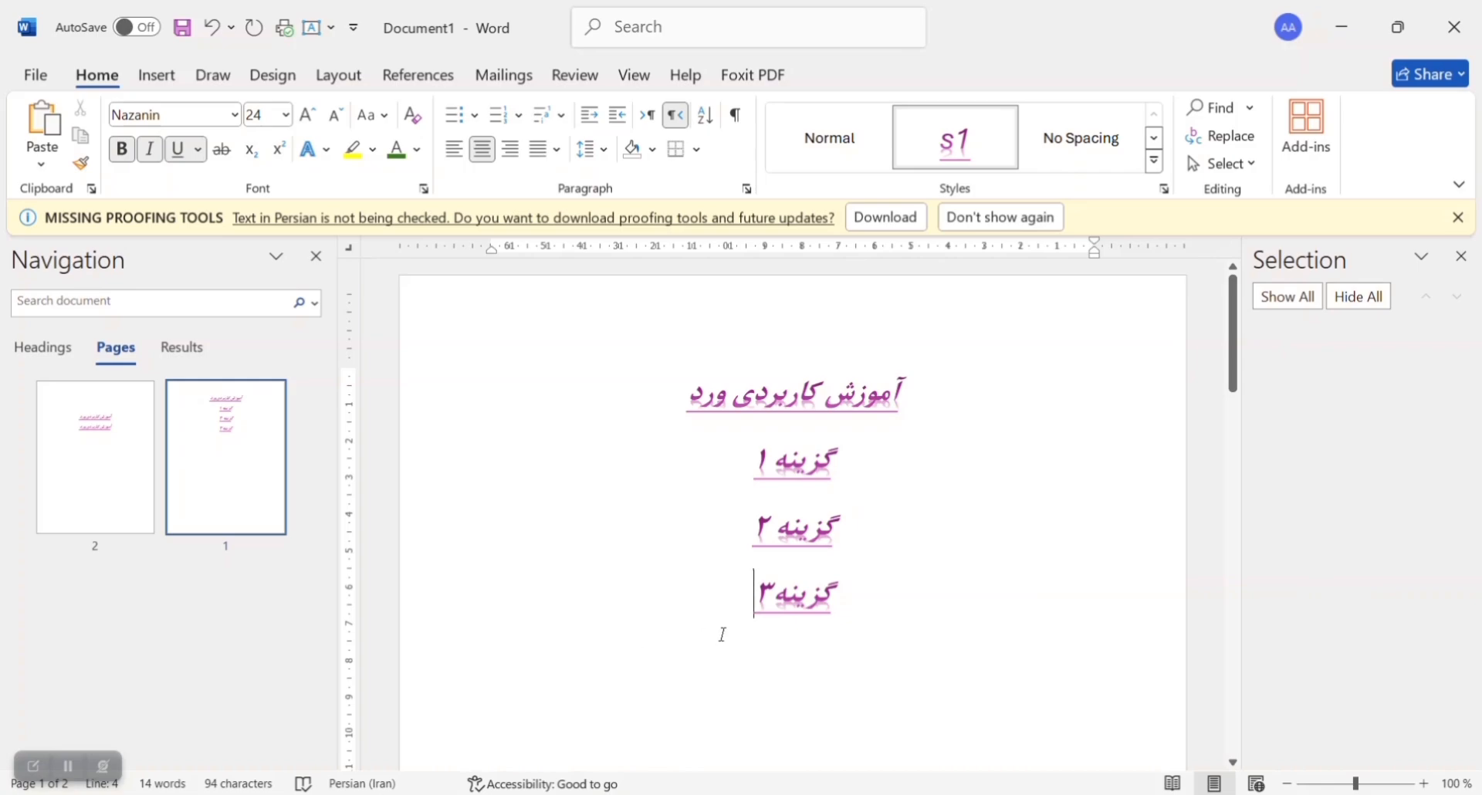
drag(722, 635, 925, 345)
click(974, 447)
click(65, 775)
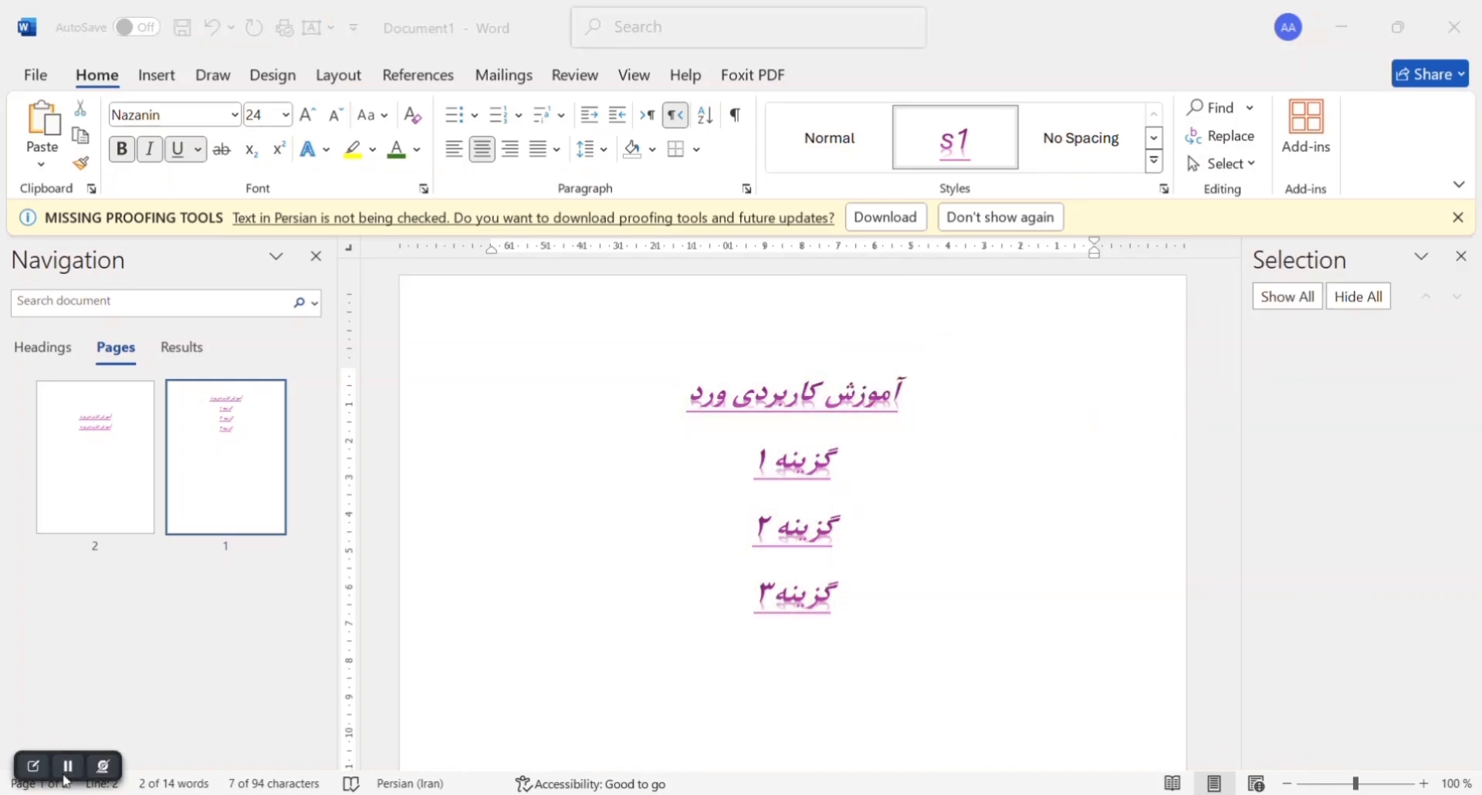